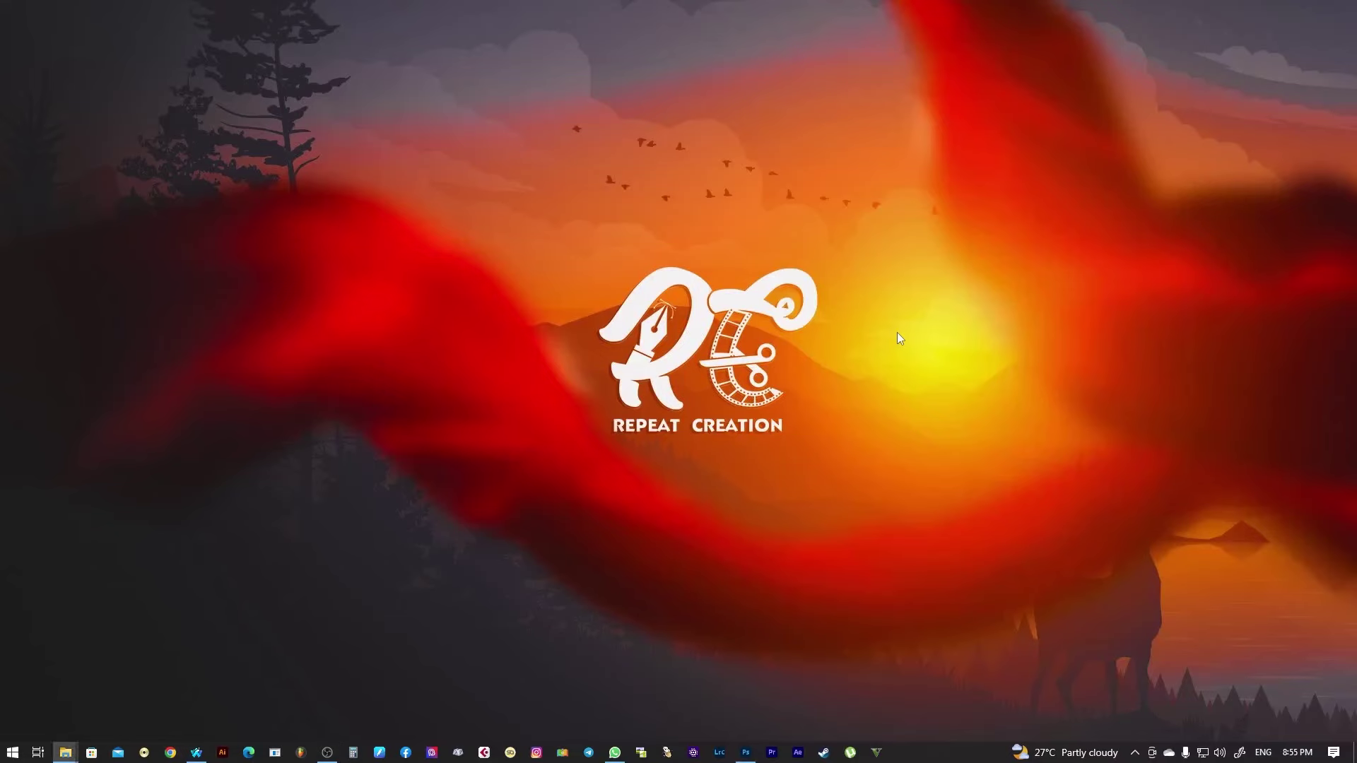
Launch Photoshop and create a blank document from the 18 in × 12 in, 300 ppi preset
{"action": "left_click", "coordinate": [745, 752]}
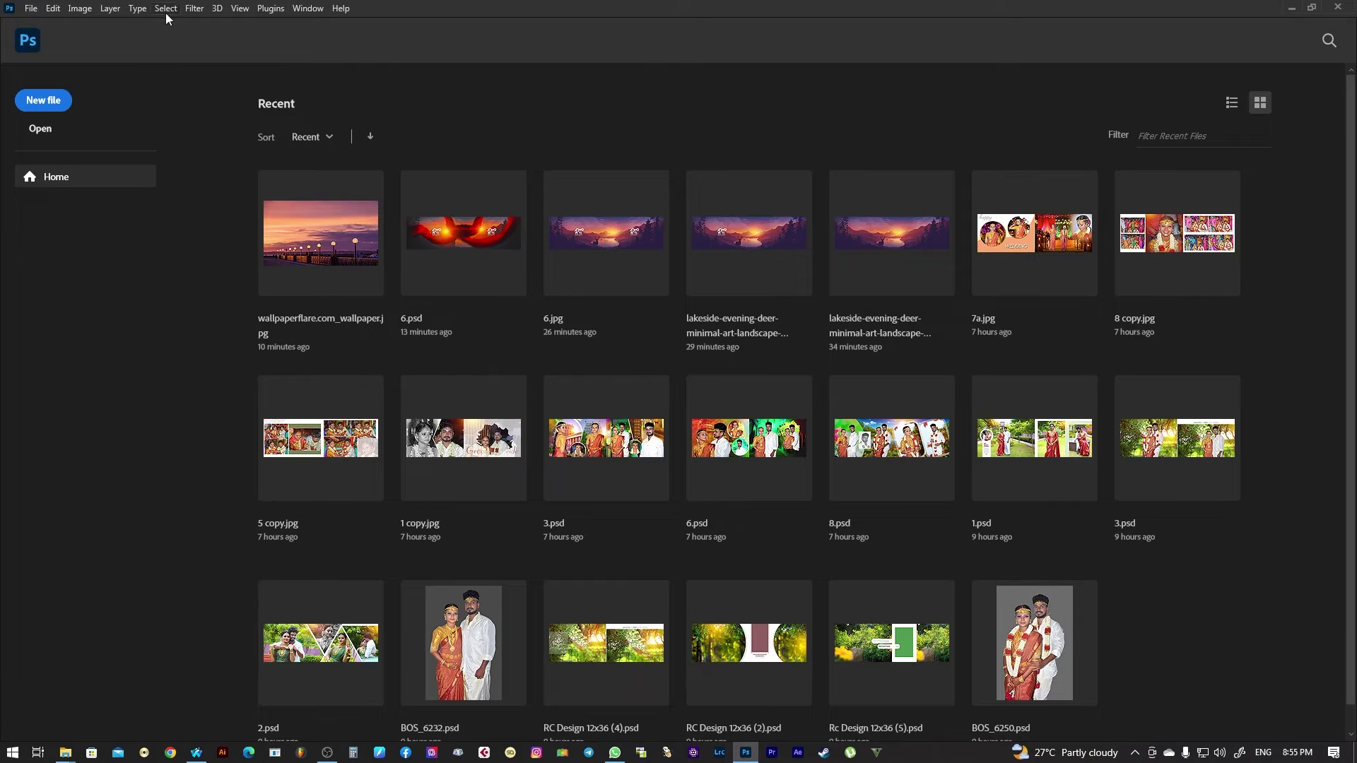
{"action": "key", "text": "ctrl+n"}
{"action": "left_click", "coordinate": [33, 13]}
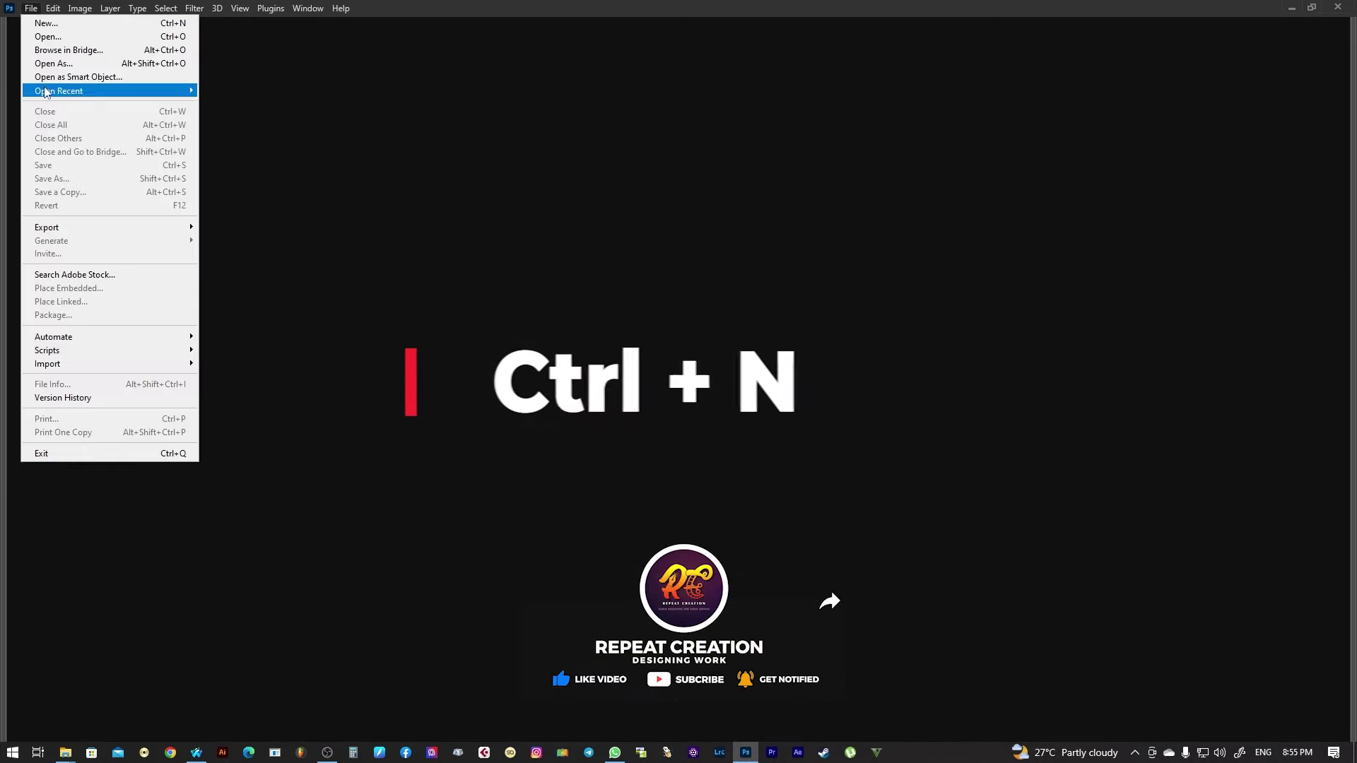
{"action": "left_click", "coordinate": [42, 24]}
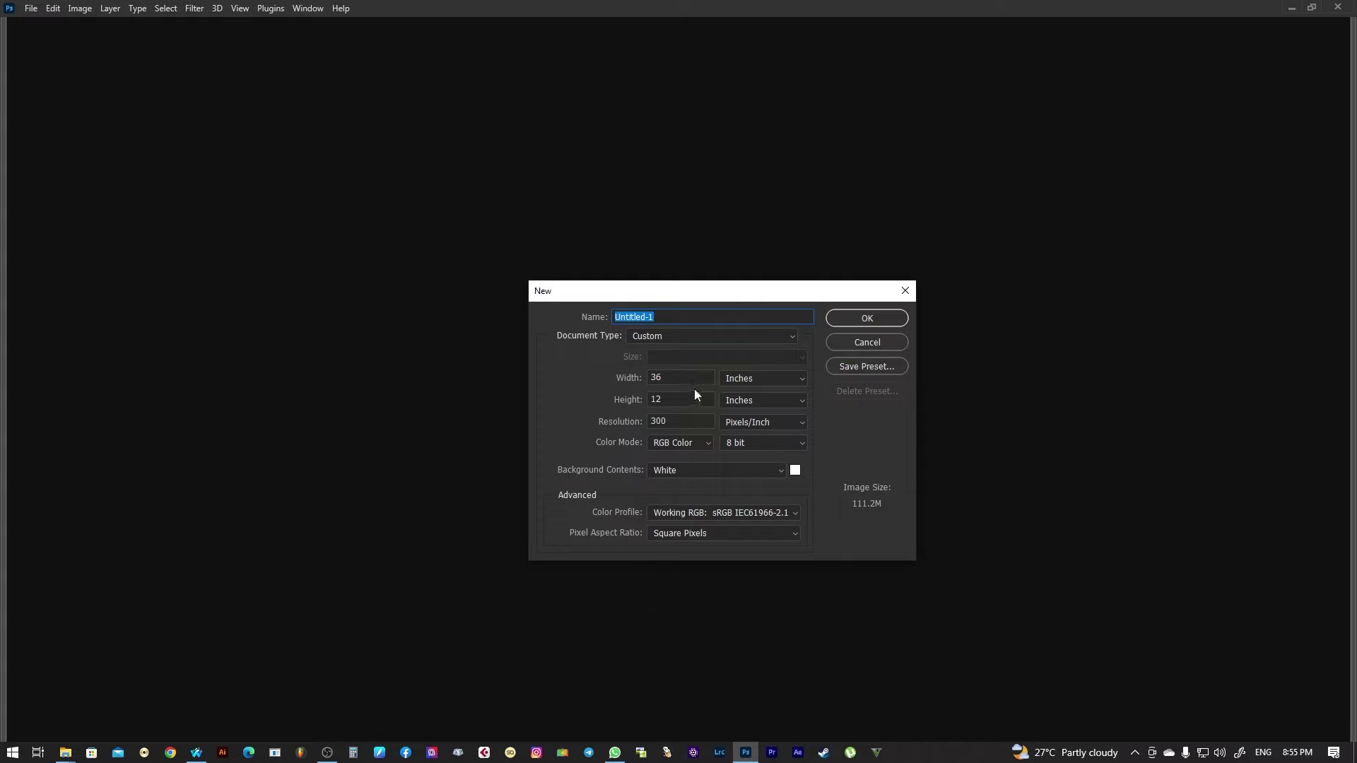
{"action": "left_click", "coordinate": [680, 337]}
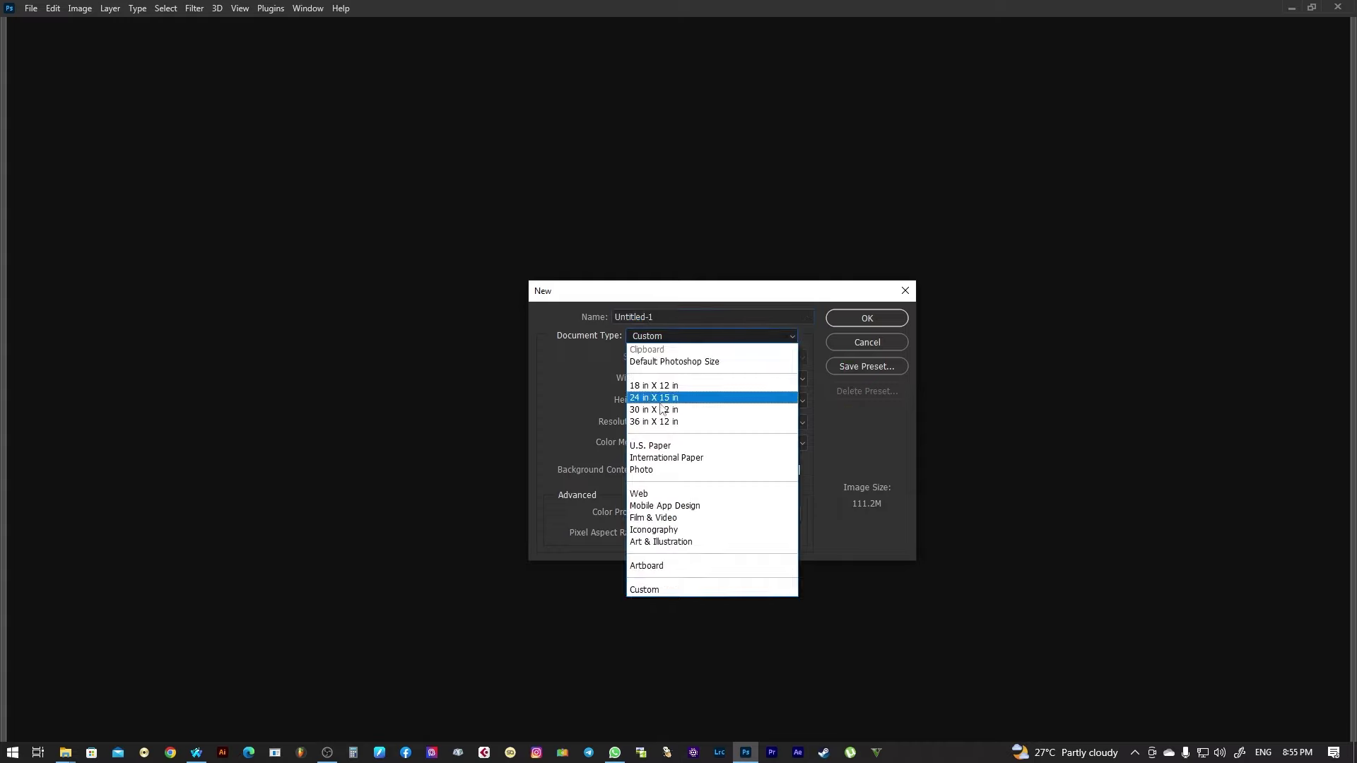
{"action": "left_click", "coordinate": [656, 386]}
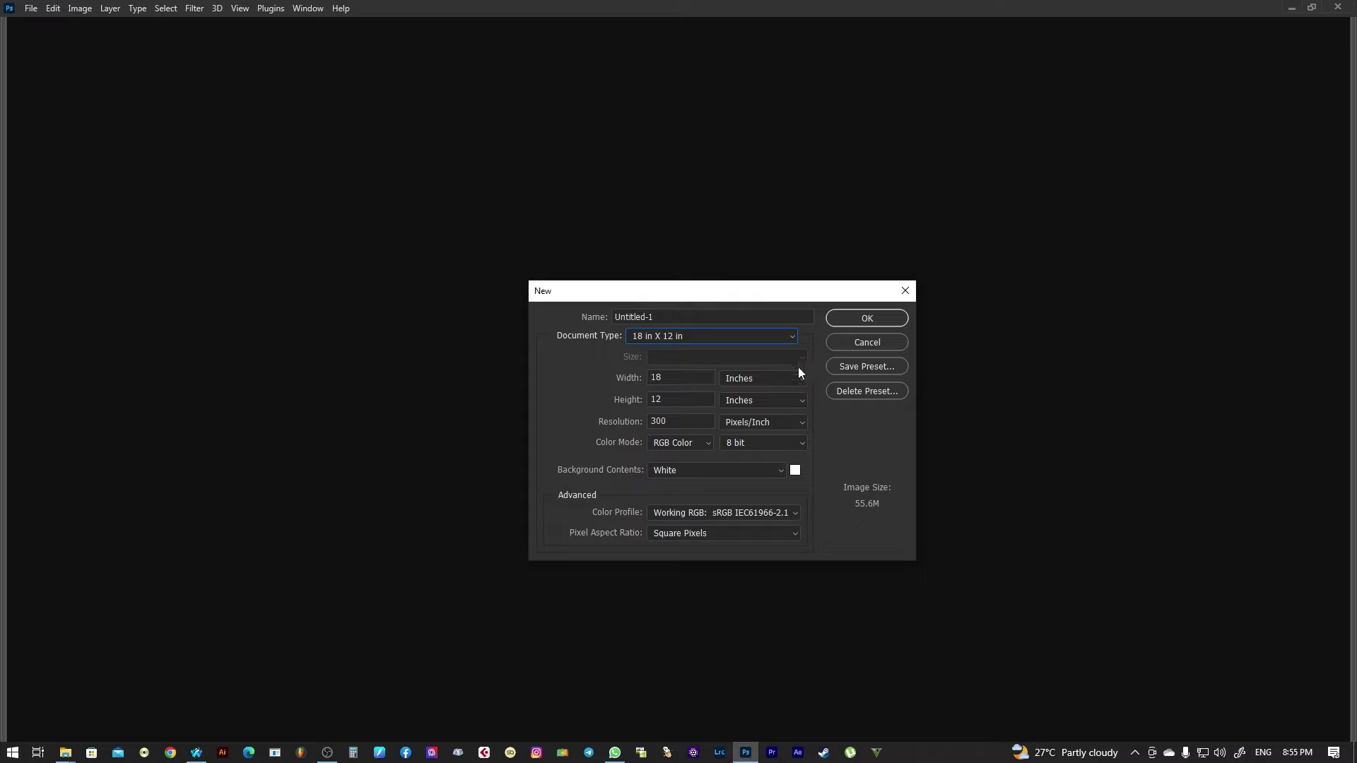
{"action": "left_click", "coordinate": [844, 320]}
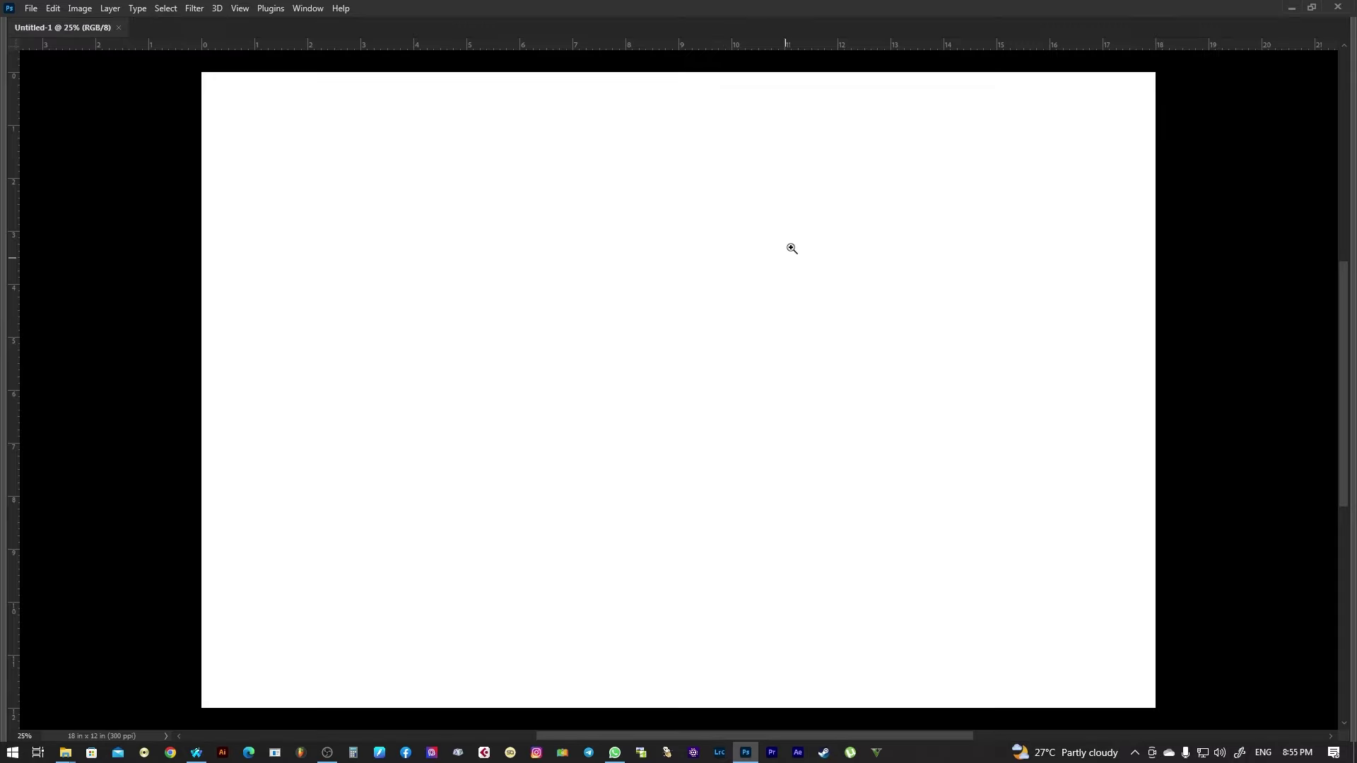
Scale up and reposition the sunset photo so it covers the whole canvas
{"action": "left_click_drag", "start_coordinate": [791, 251], "coordinate": [745, 294]}
{"action": "key", "text": "v"}
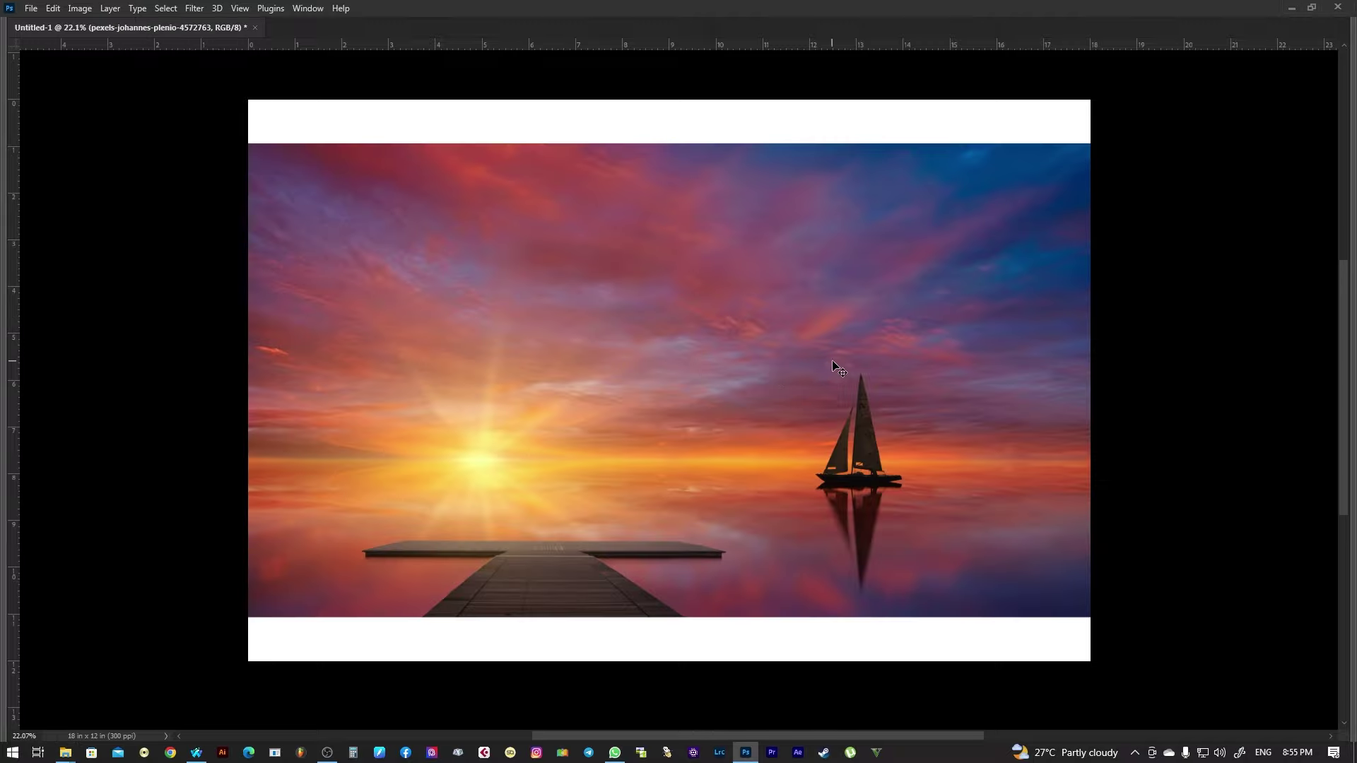
{"action": "scroll", "coordinate": [774, 378], "scroll_direction": "down", "scroll_amount": 1}
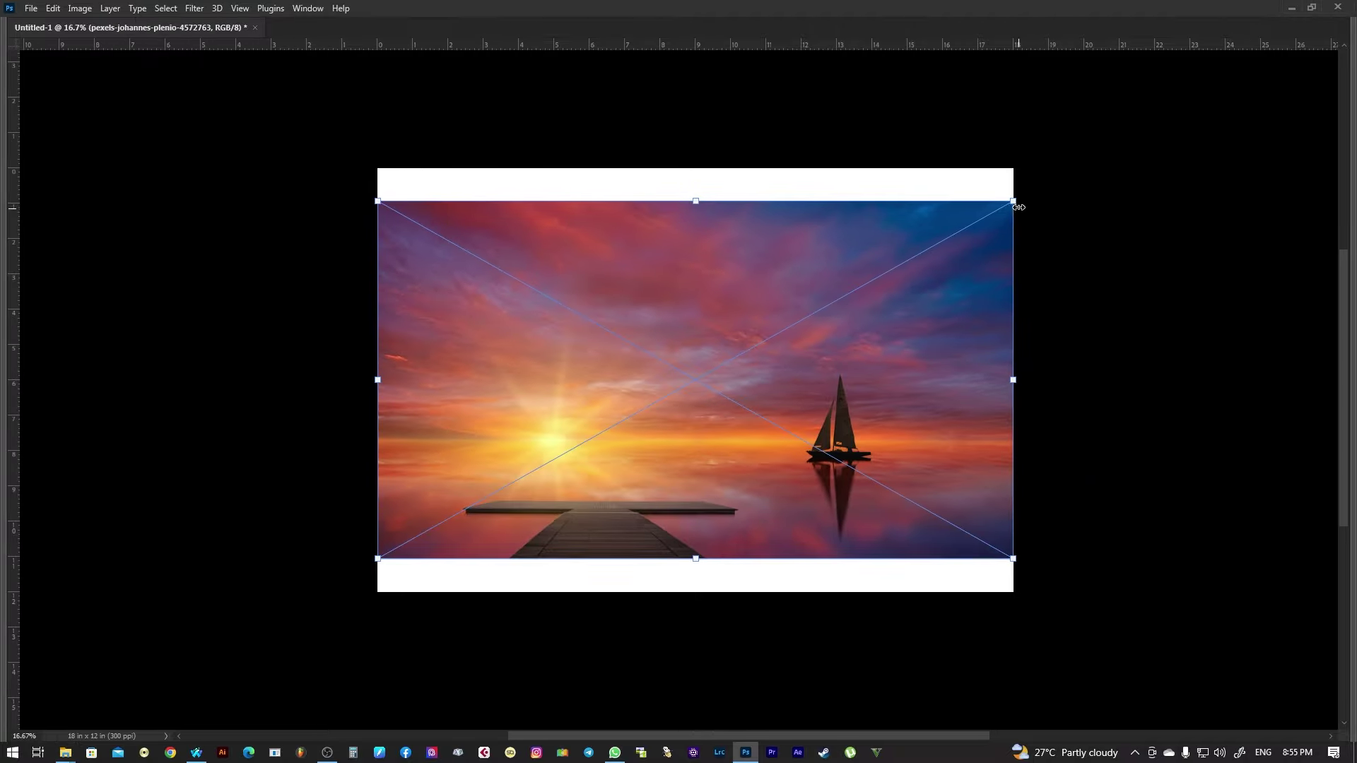
{"action": "left_click_drag", "start_coordinate": [1019, 208], "coordinate": [1087, 177]}
{"action": "left_click_drag", "start_coordinate": [740, 368], "coordinate": [775, 376]}
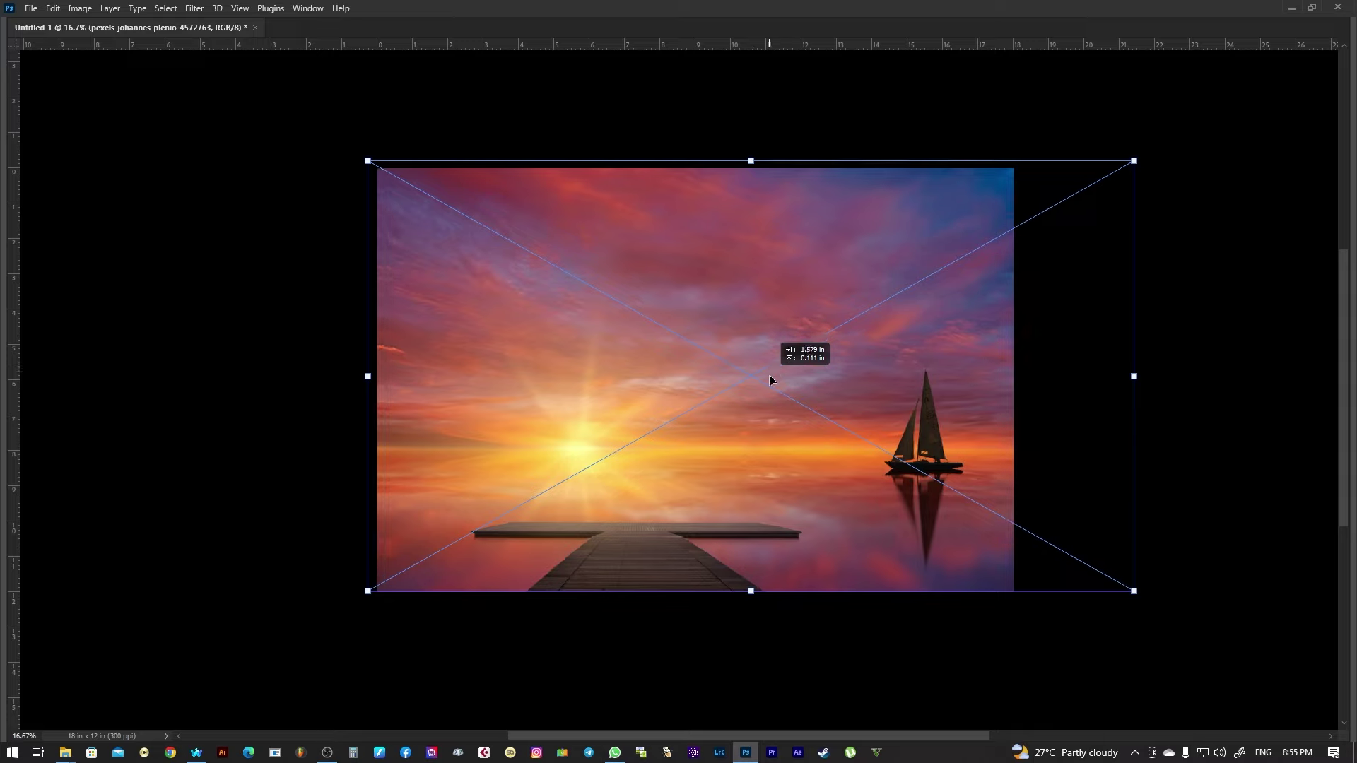
{"action": "key", "text": "Escape"}
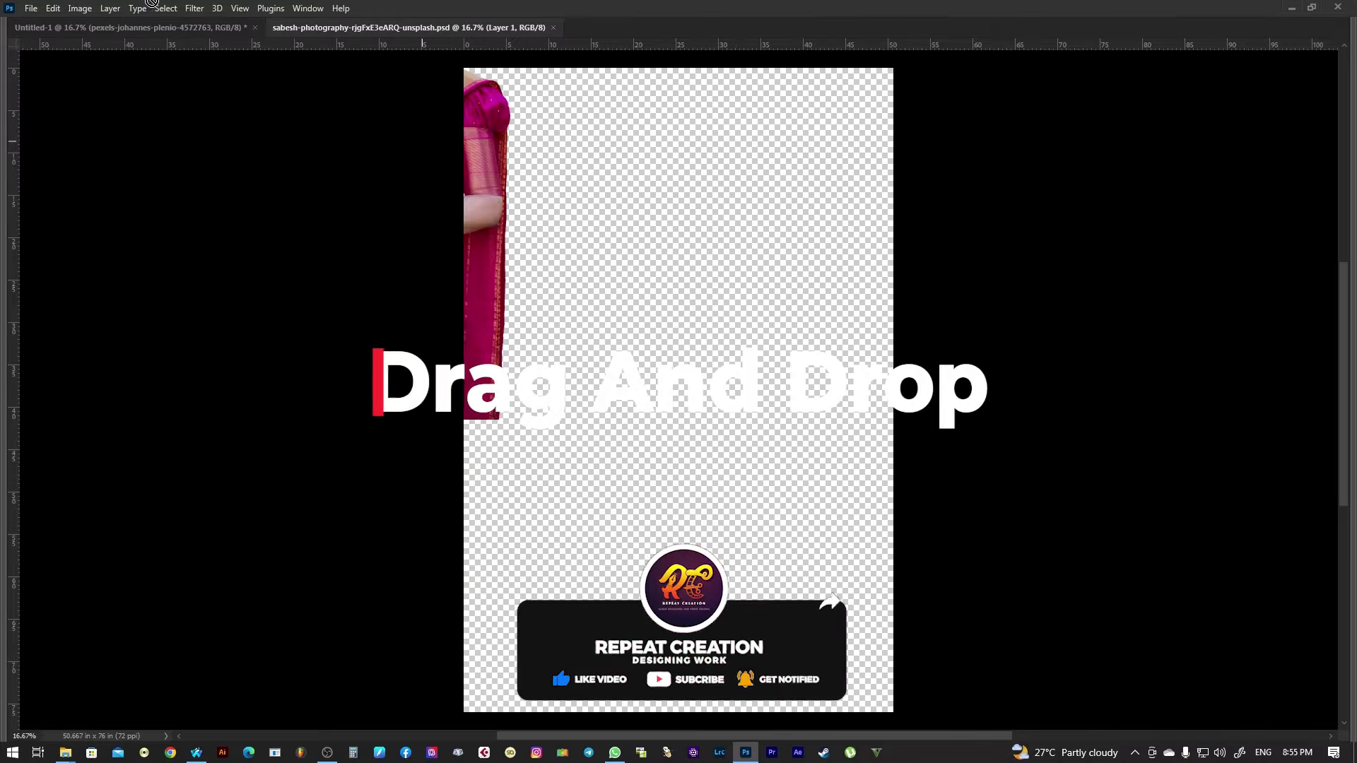
Bring the woman cut-out into Untitled-1, scaled down and standing at the bottom centre
{"action": "left_click_drag", "start_coordinate": [151, 2], "coordinate": [767, 326]}
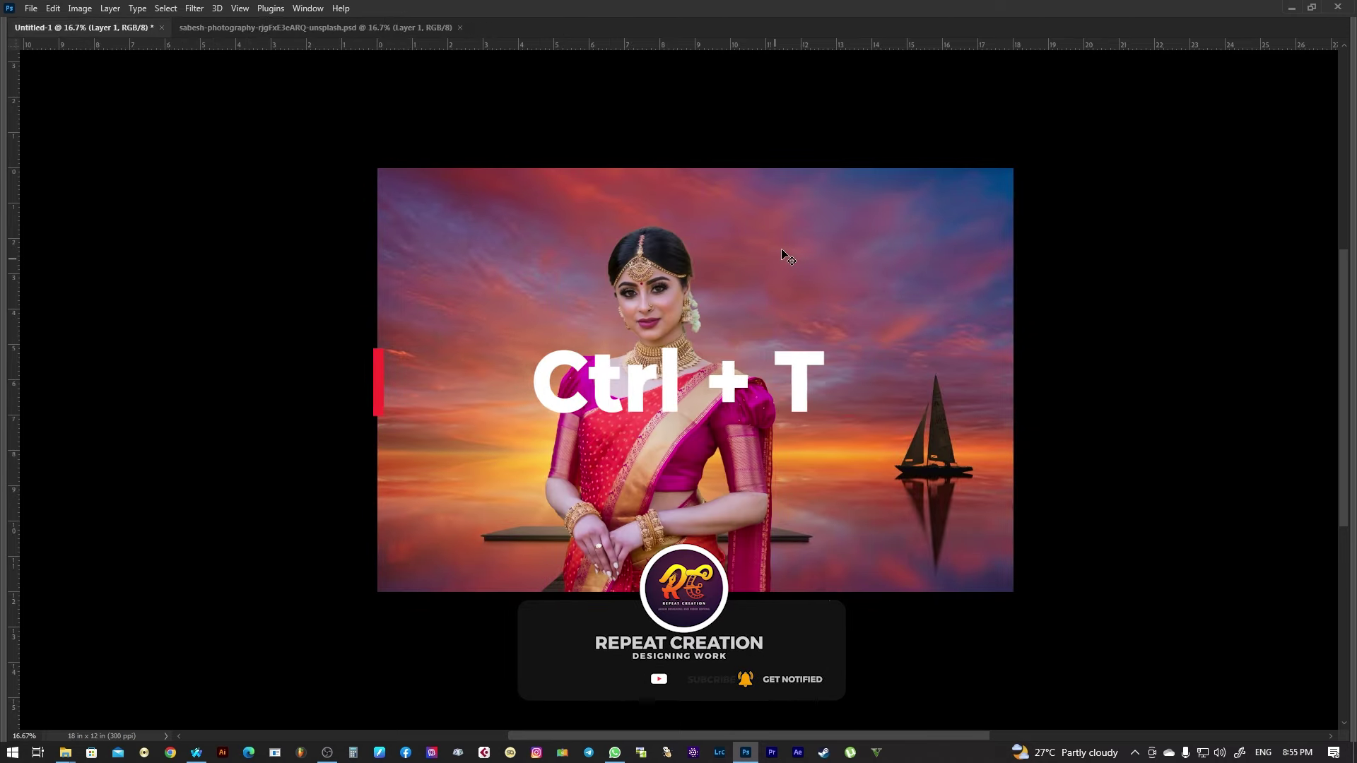
{"action": "key", "text": "ctrl+t"}
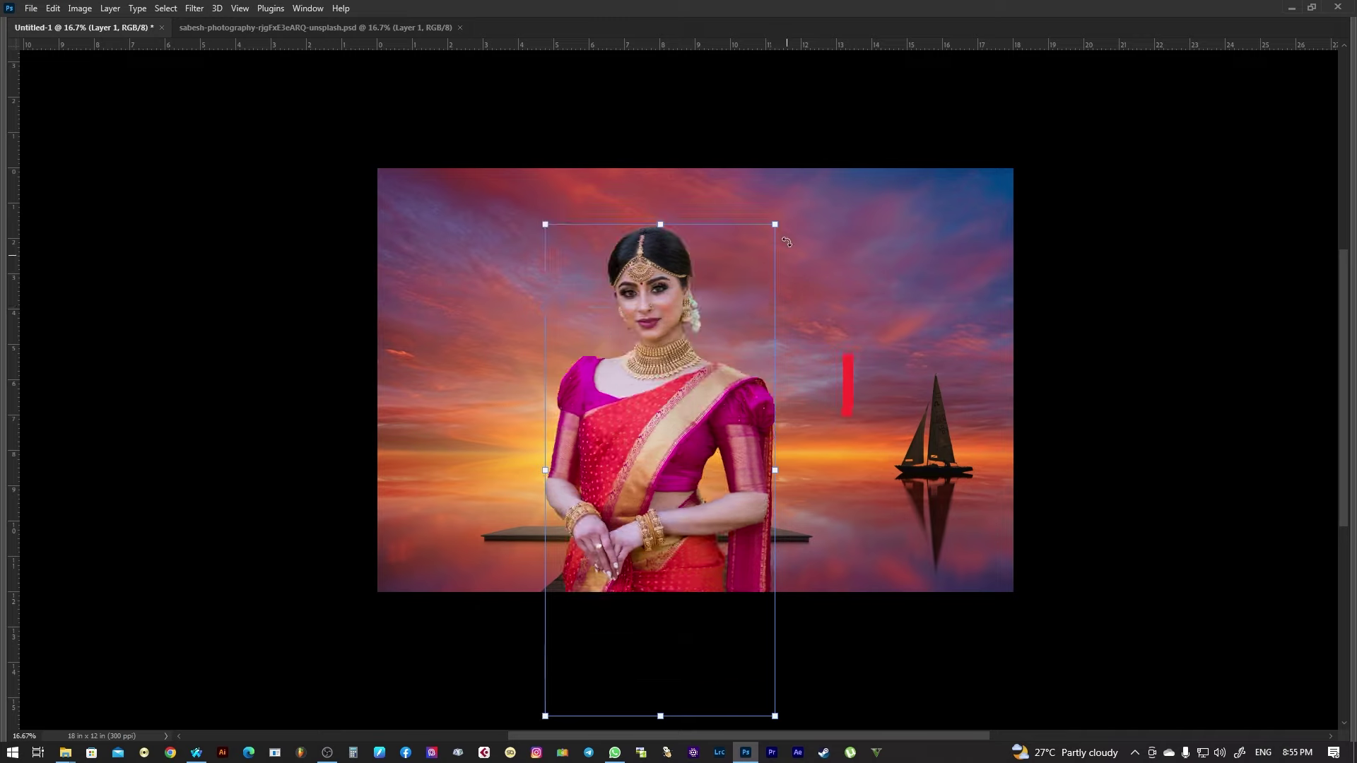
{"action": "left_click_drag", "start_coordinate": [777, 225], "coordinate": [742, 294]}
{"action": "left_click_drag", "start_coordinate": [666, 440], "coordinate": [684, 389]}
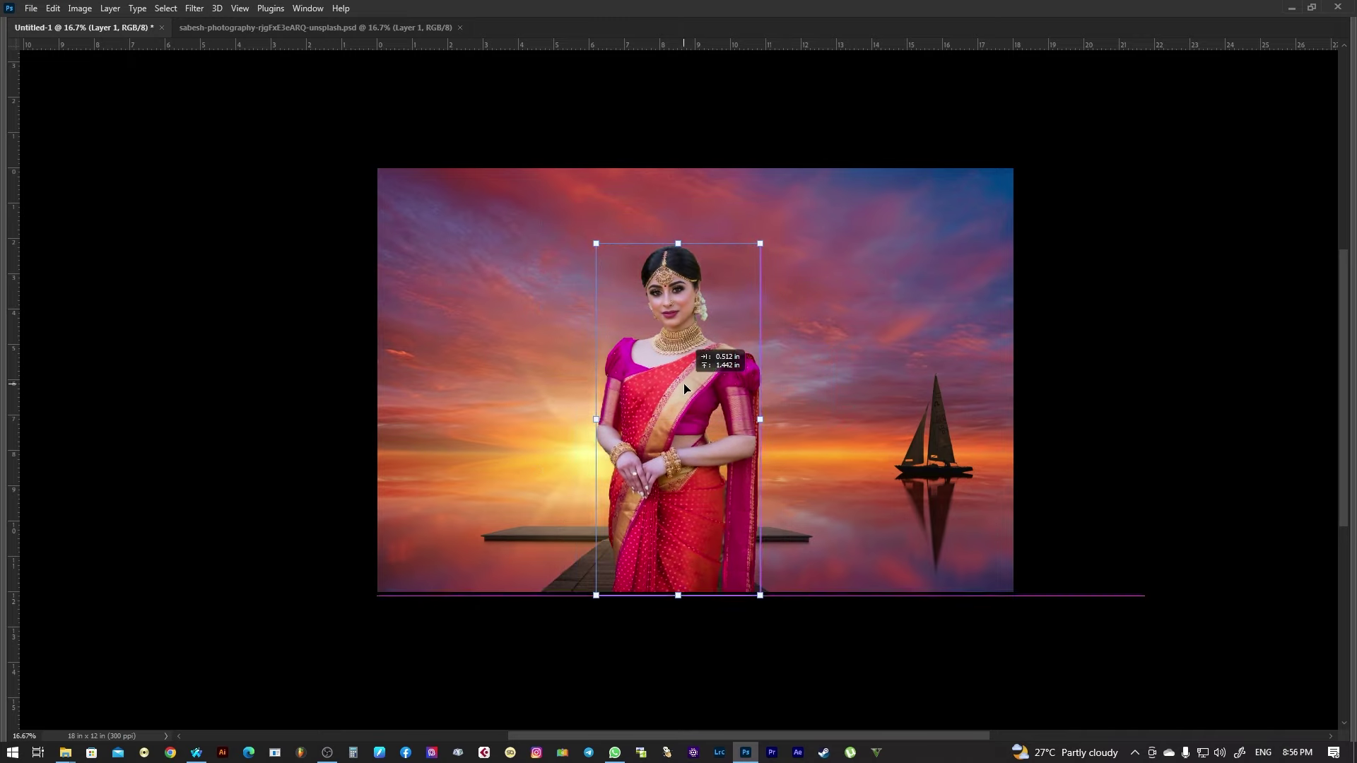
{"action": "left_click_drag", "start_coordinate": [761, 245], "coordinate": [742, 291]}
{"action": "key", "text": "Return"}
{"action": "left_click_drag", "start_coordinate": [801, 423], "coordinate": [783, 423]}
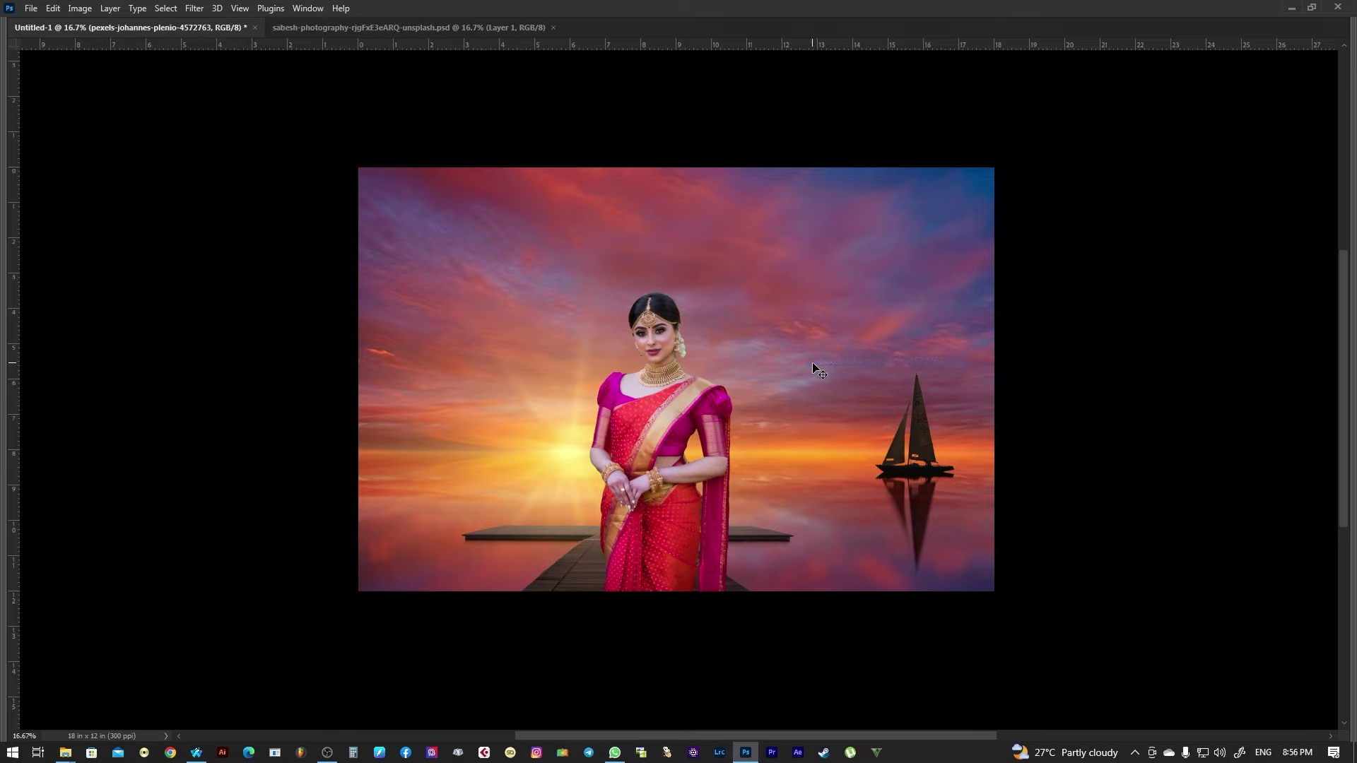
{"action": "left_click_drag", "start_coordinate": [664, 440], "coordinate": [655, 438]}
Enlarge the sunset background and shift it so the sun sits behind the woman
{"action": "right_click", "coordinate": [897, 443]}
{"action": "left_click", "coordinate": [913, 449]}
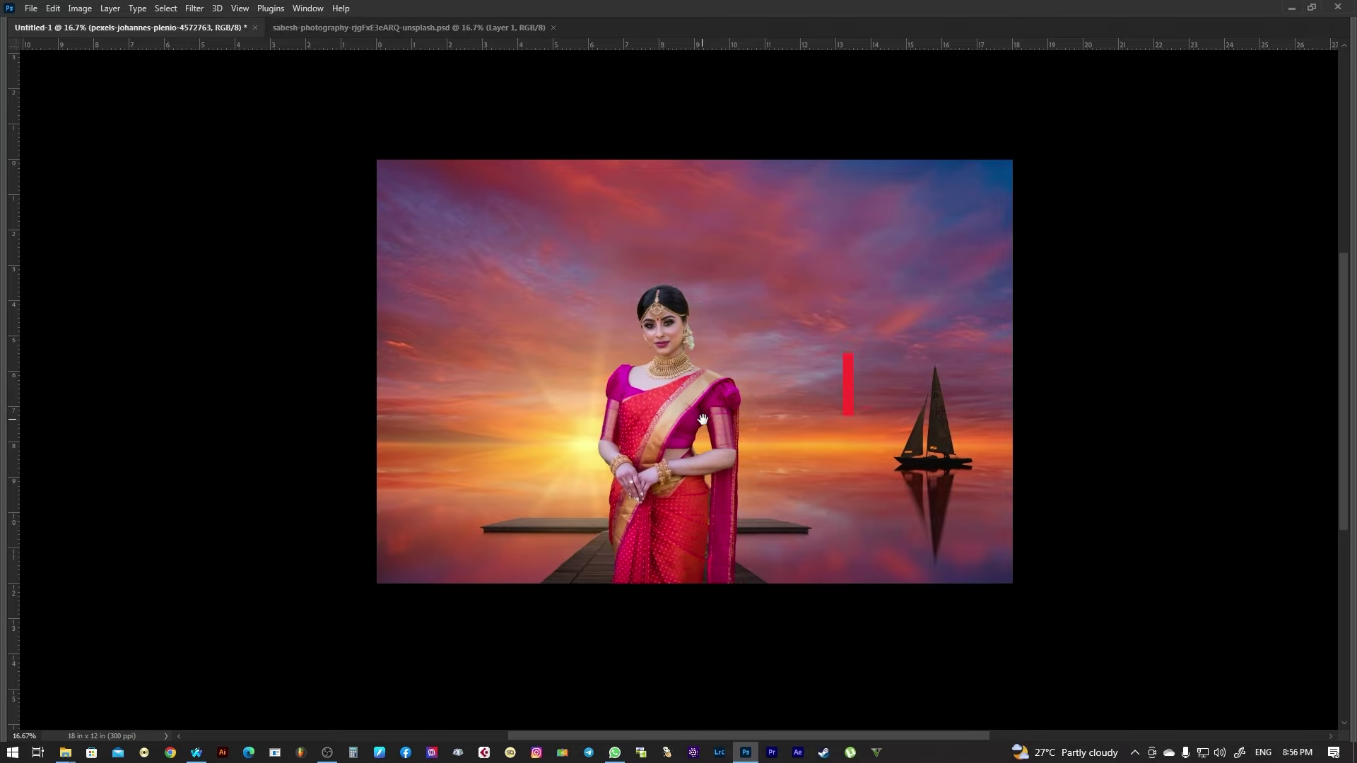
{"action": "key", "text": "ctrl+t"}
{"action": "left_click_drag", "start_coordinate": [765, 481], "coordinate": [780, 452]}
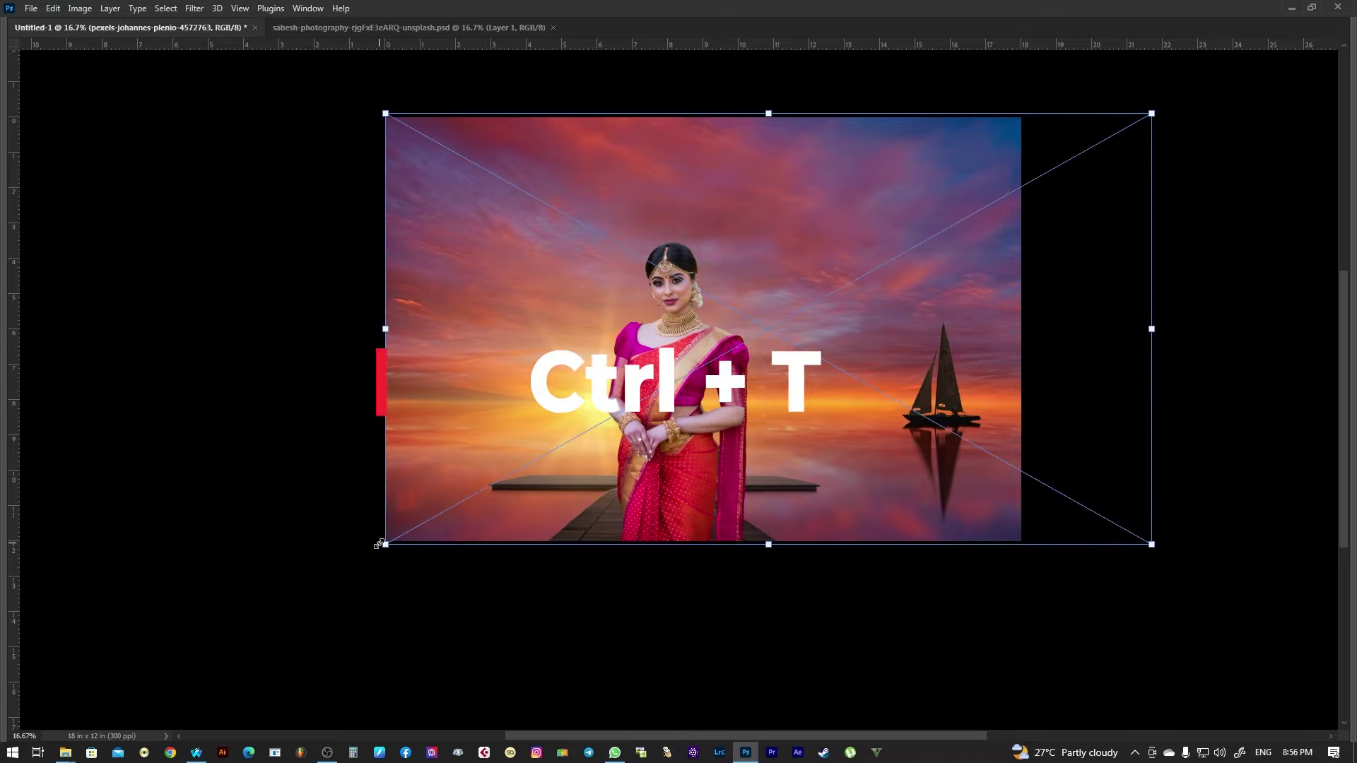
{"action": "left_click_drag", "start_coordinate": [357, 553], "coordinate": [276, 594]}
{"action": "left_click_drag", "start_coordinate": [679, 481], "coordinate": [763, 438]}
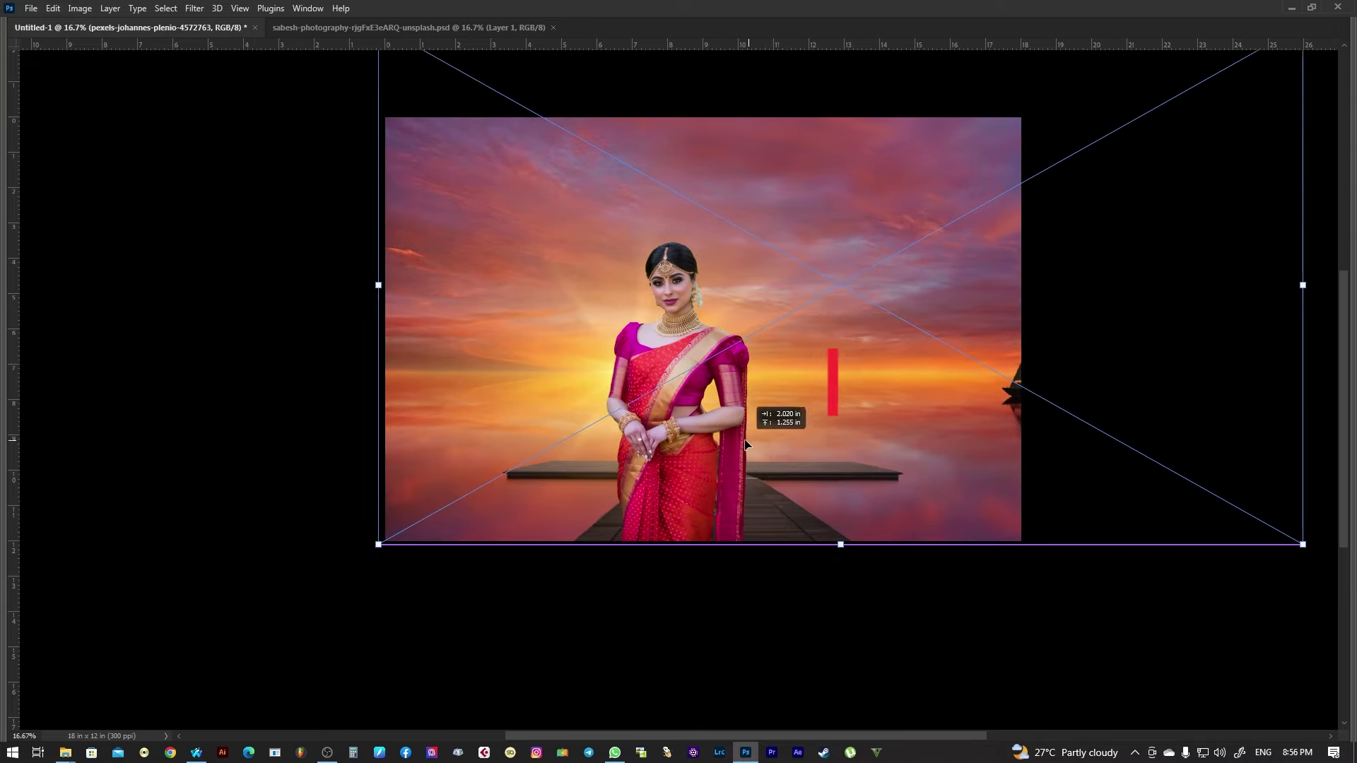
{"action": "left_click_drag", "start_coordinate": [388, 545], "coordinate": [328, 561]}
{"action": "left_click_drag", "start_coordinate": [734, 405], "coordinate": [687, 451]}
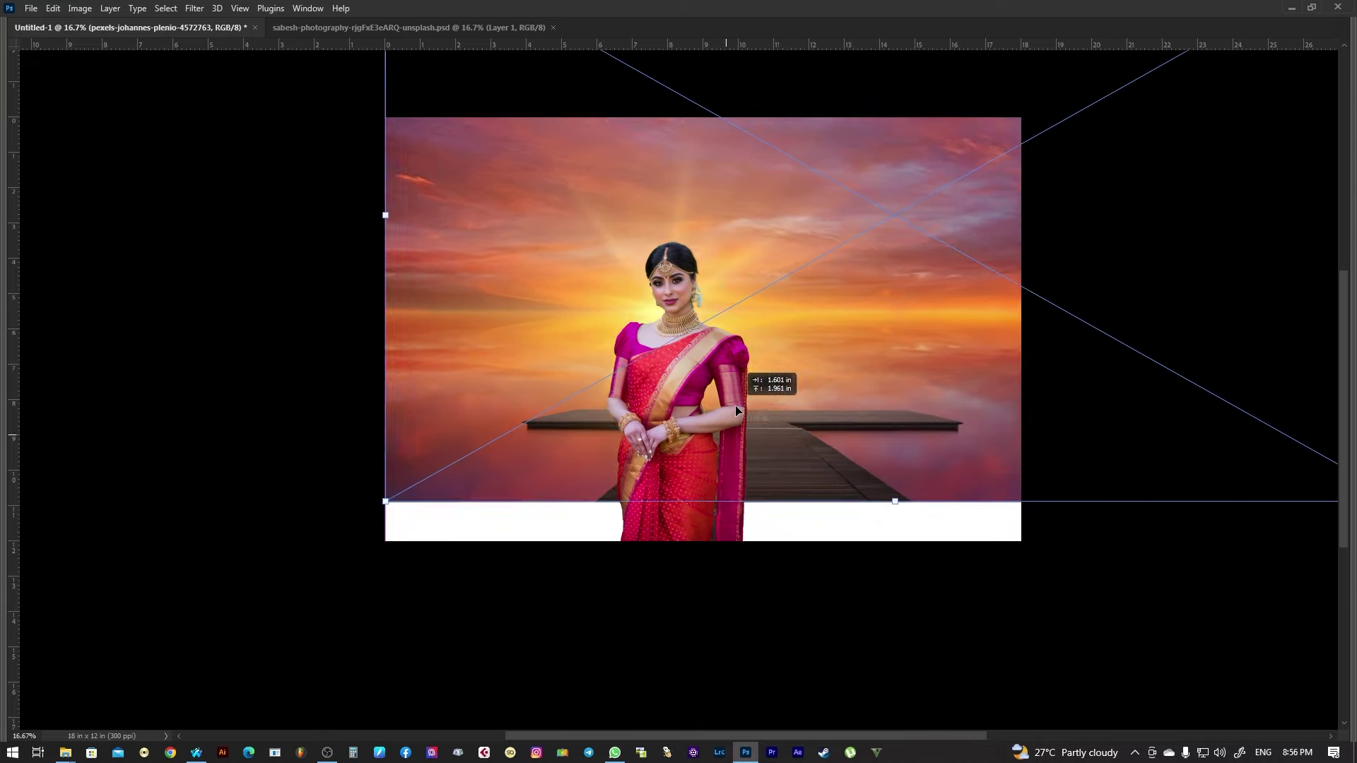
{"action": "key", "text": "Return"}
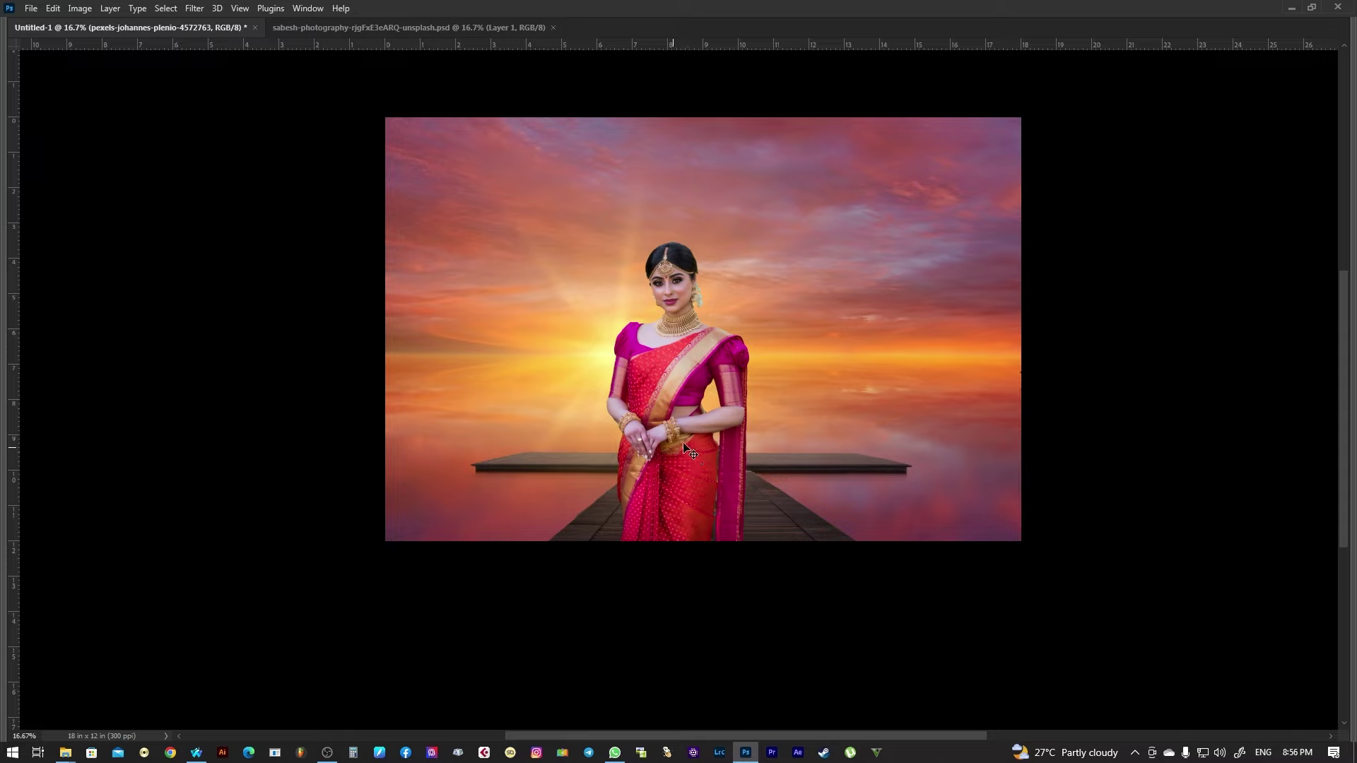
Nudge the woman to the right and reselect the sunset background layer
{"action": "left_click_drag", "start_coordinate": [658, 450], "coordinate": [698, 445]}
{"action": "left_click_drag", "start_coordinate": [941, 354], "coordinate": [846, 359]}
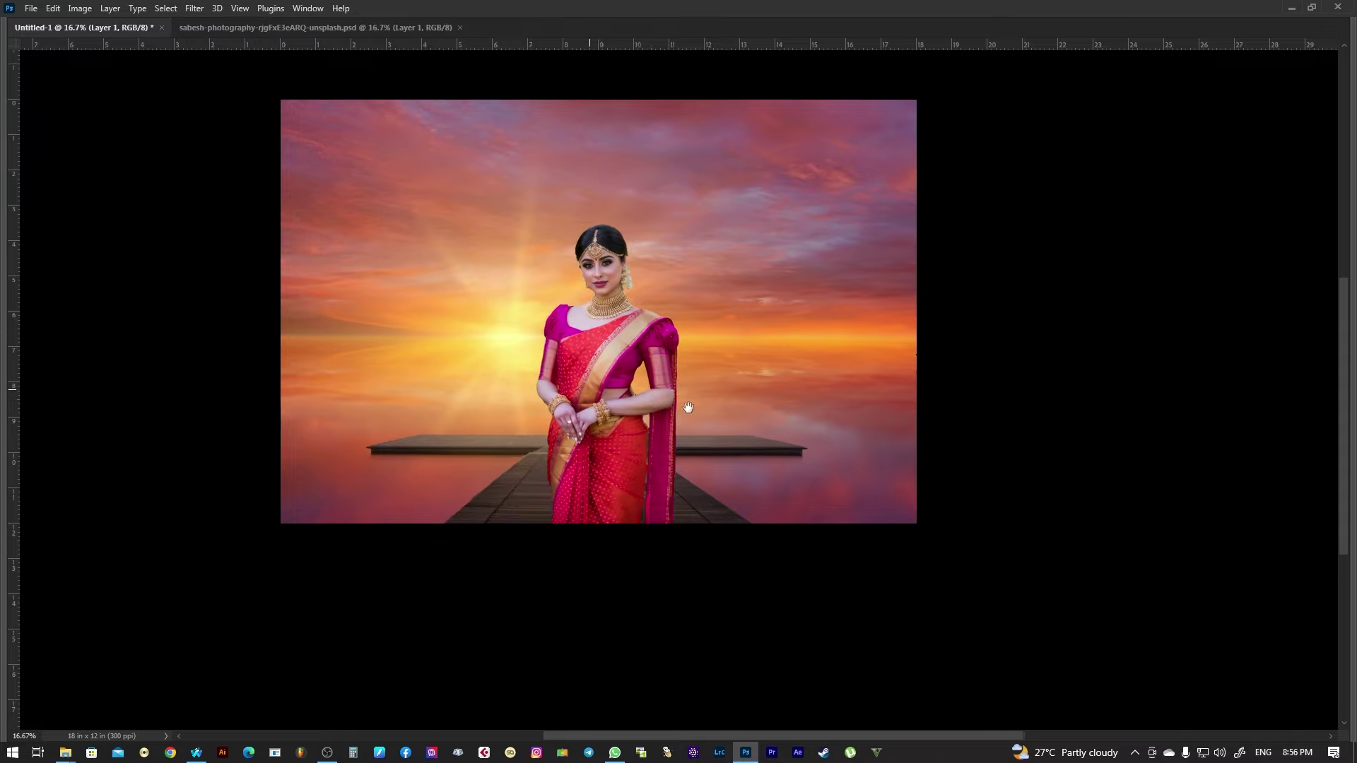
{"action": "right_click", "coordinate": [843, 350]}
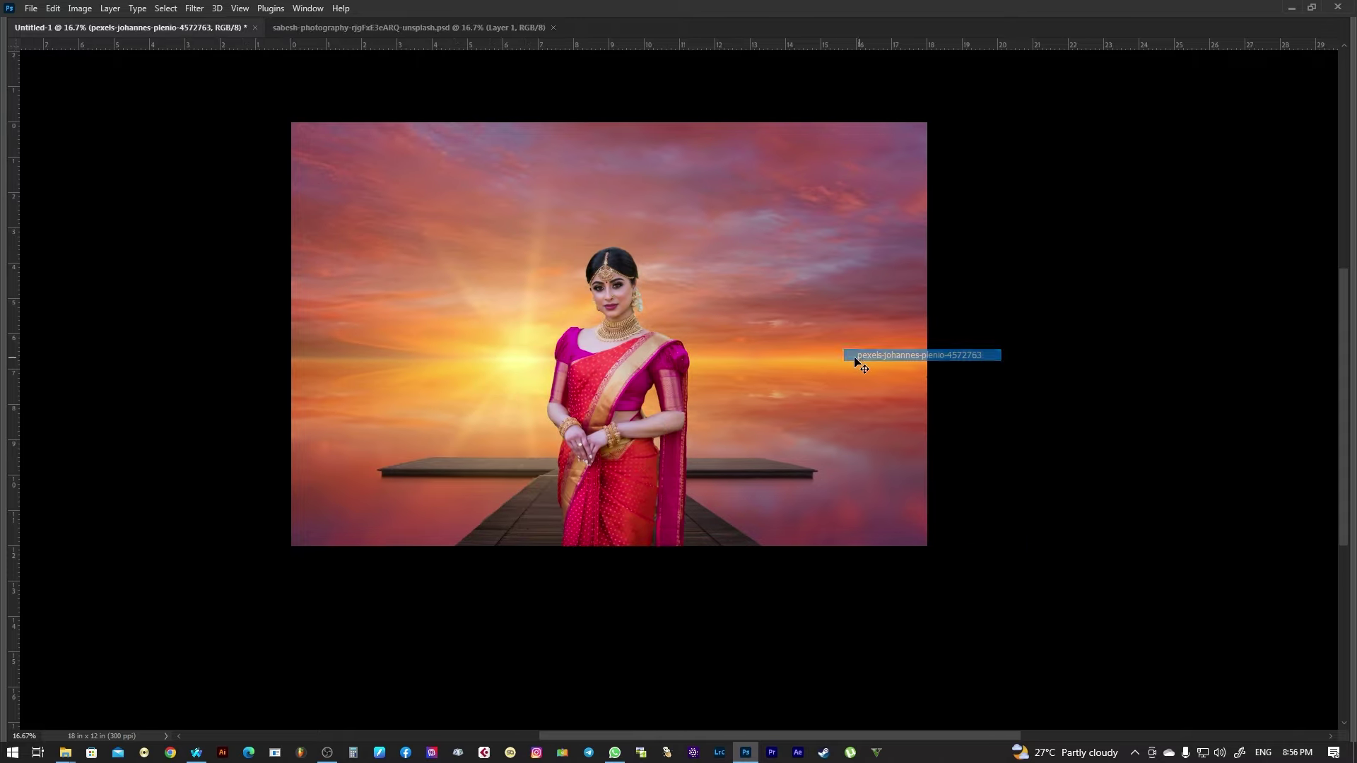
{"action": "left_click_drag", "start_coordinate": [805, 364], "coordinate": [817, 384]}
{"action": "right_click", "coordinate": [752, 344]}
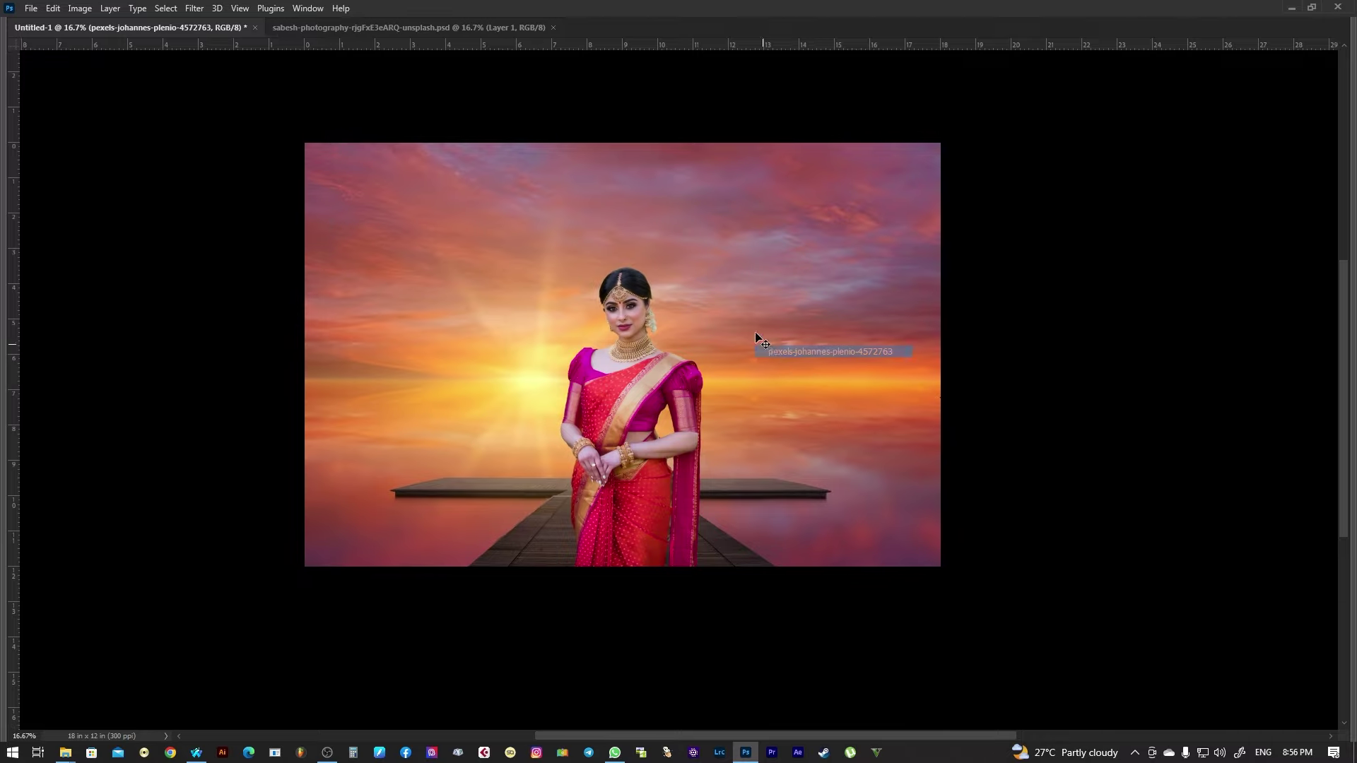
{"action": "left_click_drag", "start_coordinate": [754, 336], "coordinate": [756, 345]}
{"action": "right_click", "coordinate": [786, 330]}
{"action": "left_click", "coordinate": [797, 337]}
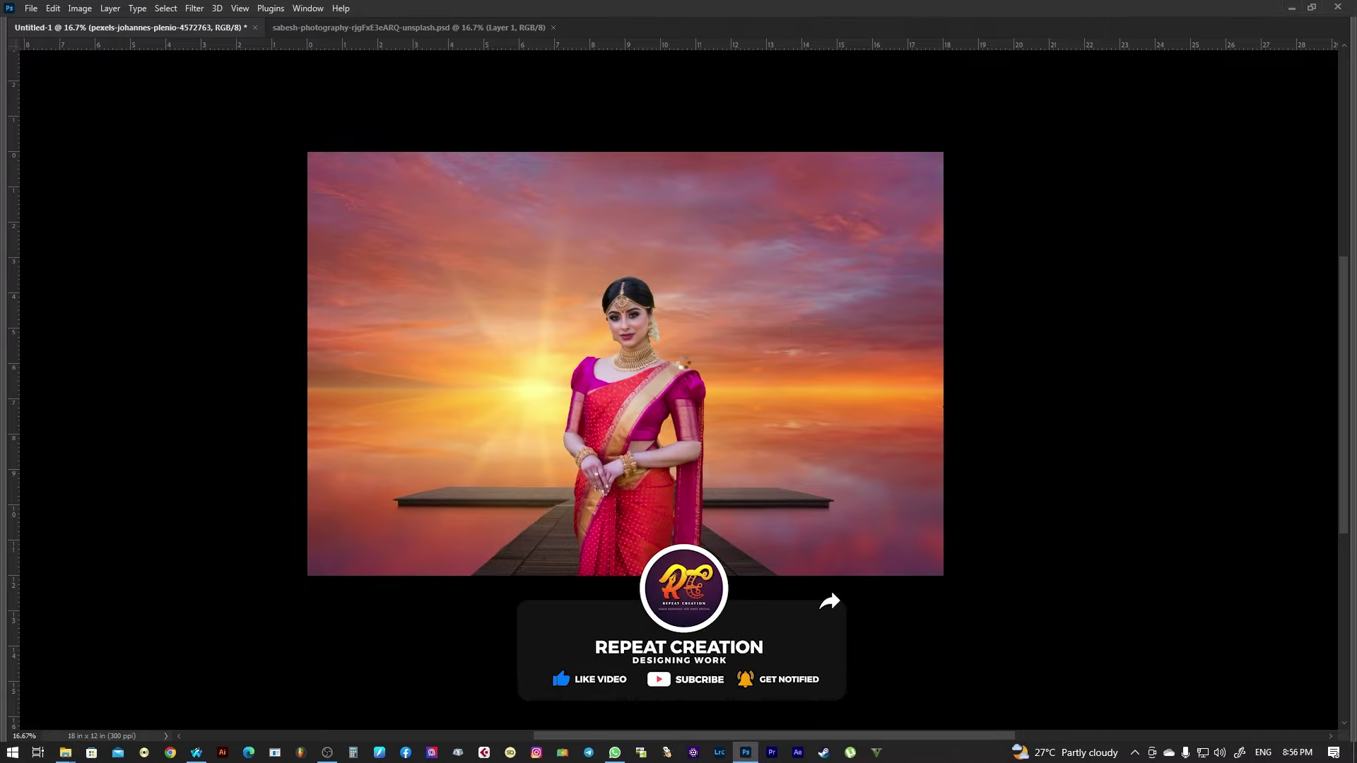
Paste the purple-sky photo into the composite and position it vertically
{"action": "key", "text": "ctrl+v"}
{"action": "left_click_drag", "start_coordinate": [730, 436], "coordinate": [728, 390]}
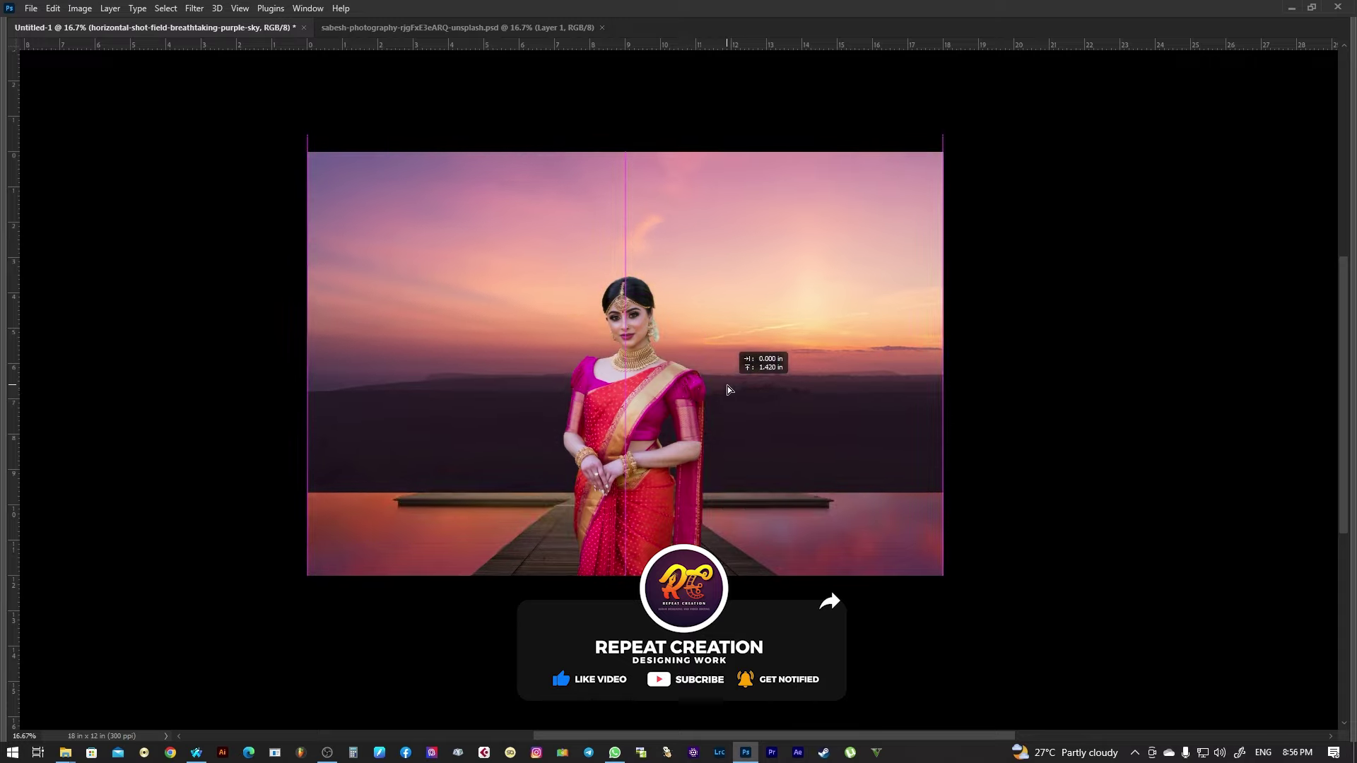
{"action": "mouse_move", "coordinate": [753, 420]}
{"action": "left_mouse_down"}
{"action": "mouse_move", "coordinate": [765, 378]}
{"action": "mouse_move", "coordinate": [755, 495]}
{"action": "left_mouse_up"}
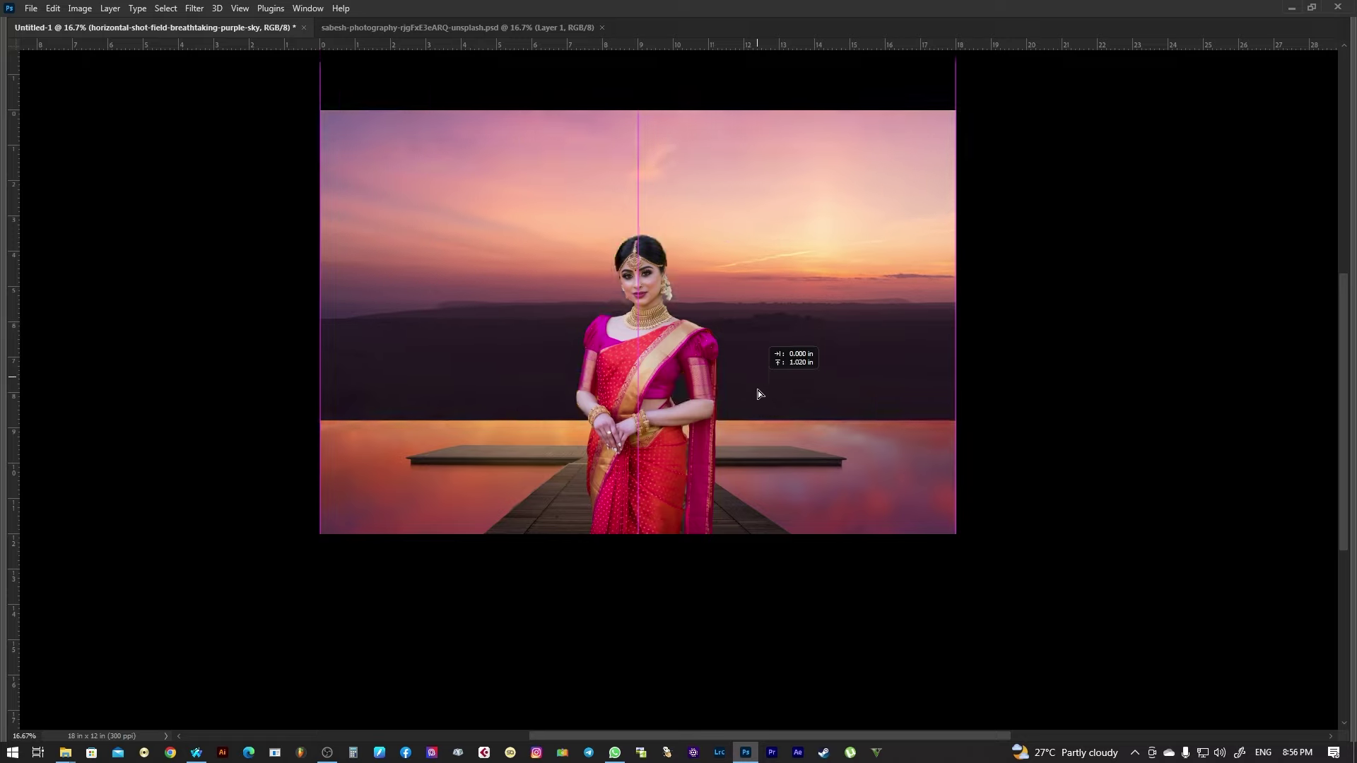
{"action": "left_click_drag", "start_coordinate": [756, 495], "coordinate": [755, 516]}
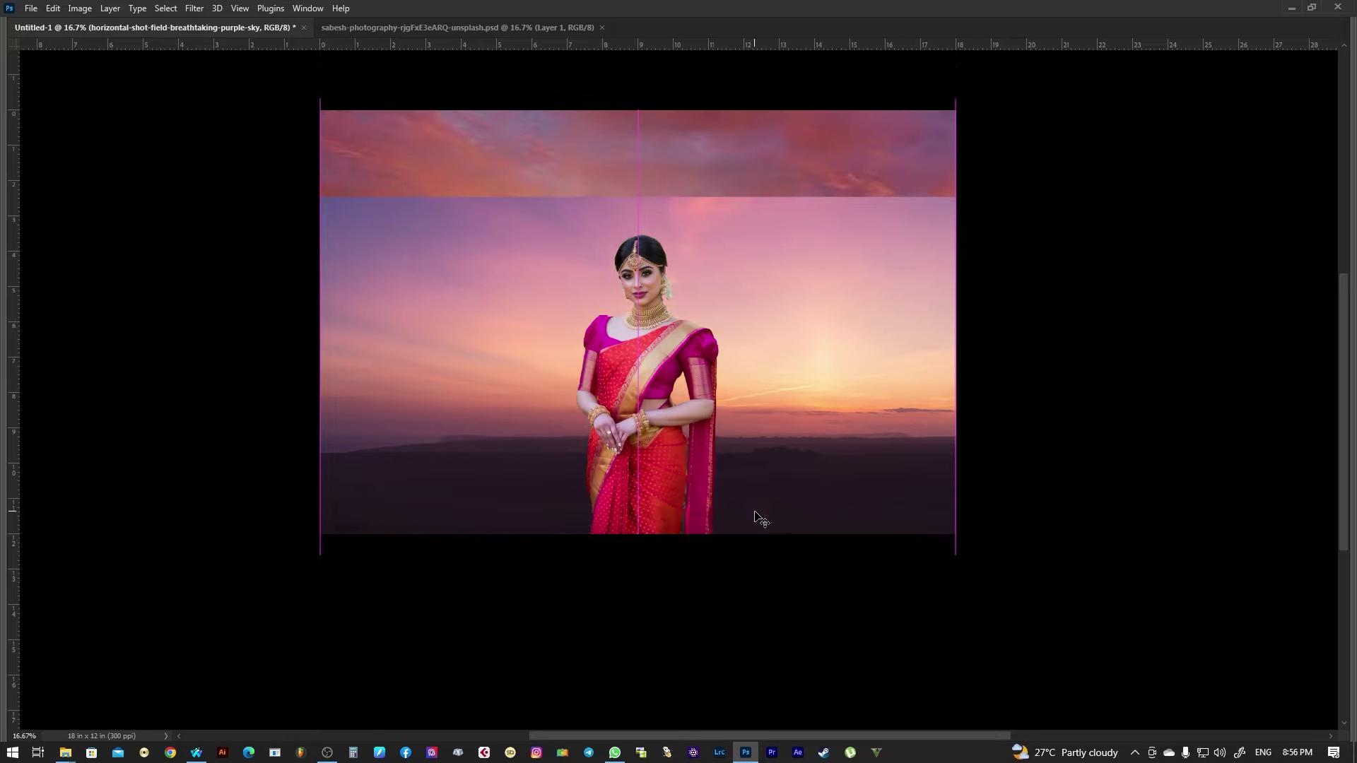
{"action": "scroll", "coordinate": [784, 480], "scroll_direction": "up", "scroll_amount": 2}
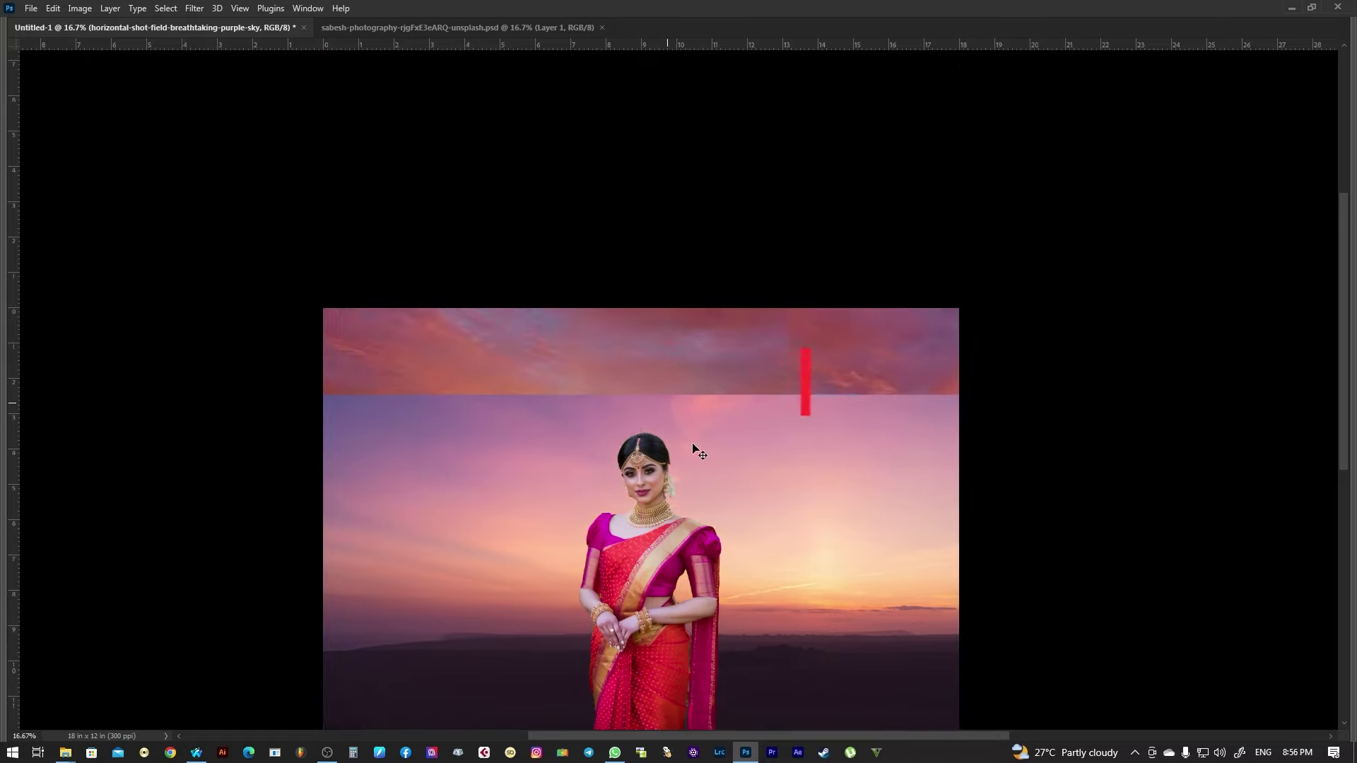
Stretch the sky up to the canvas top and restore the hidden panels
{"action": "key", "text": "ctrl+t"}
{"action": "left_click_drag", "start_coordinate": [643, 266], "coordinate": [643, 174]}
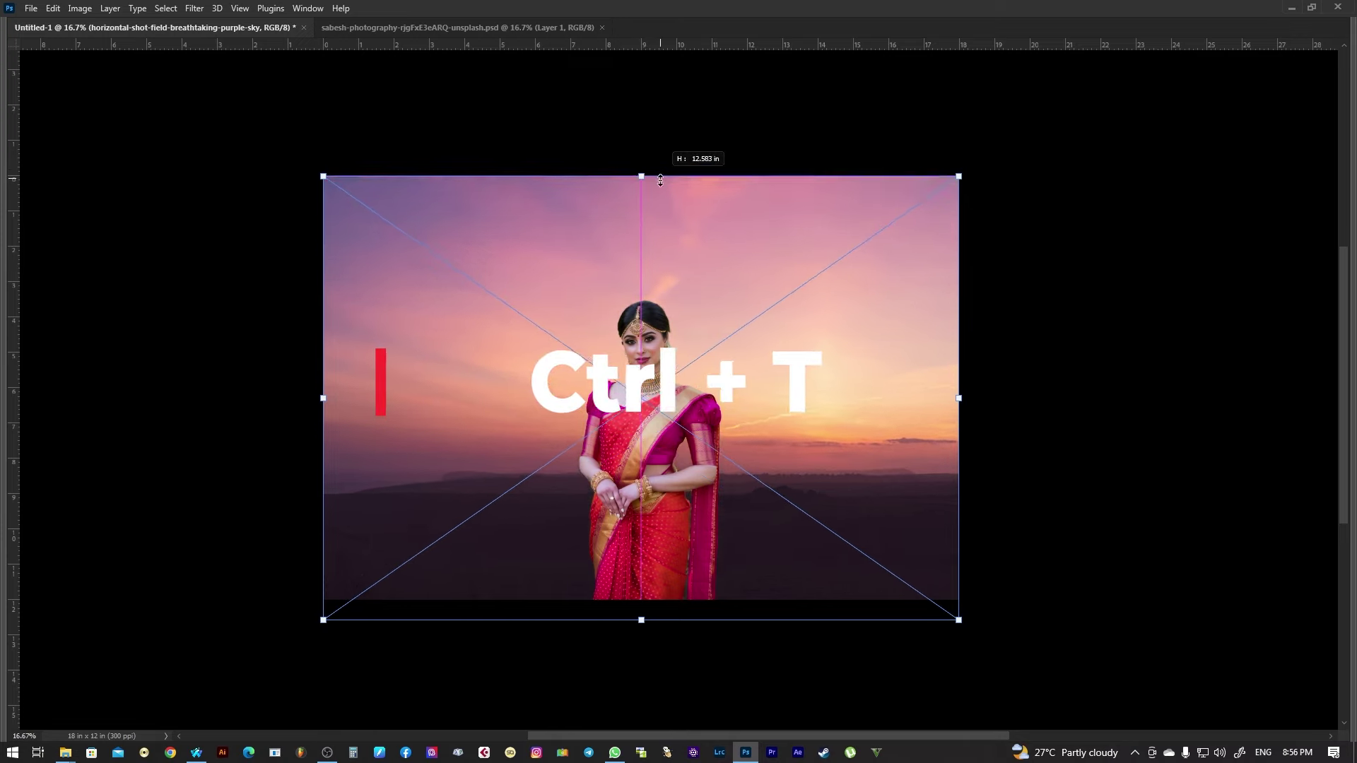
{"action": "key", "text": "Return"}
{"action": "left_click_drag", "start_coordinate": [745, 437], "coordinate": [774, 417]}
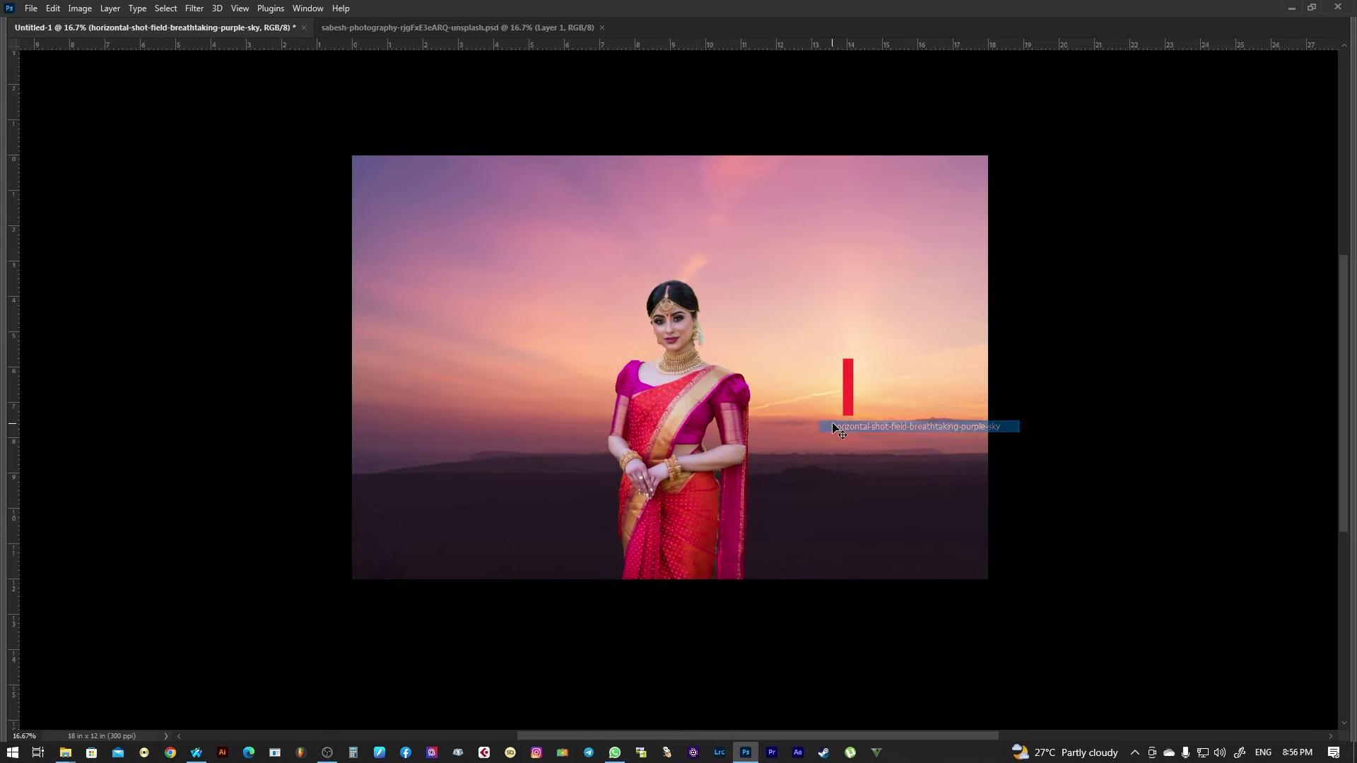
{"action": "key", "text": "Tab"}
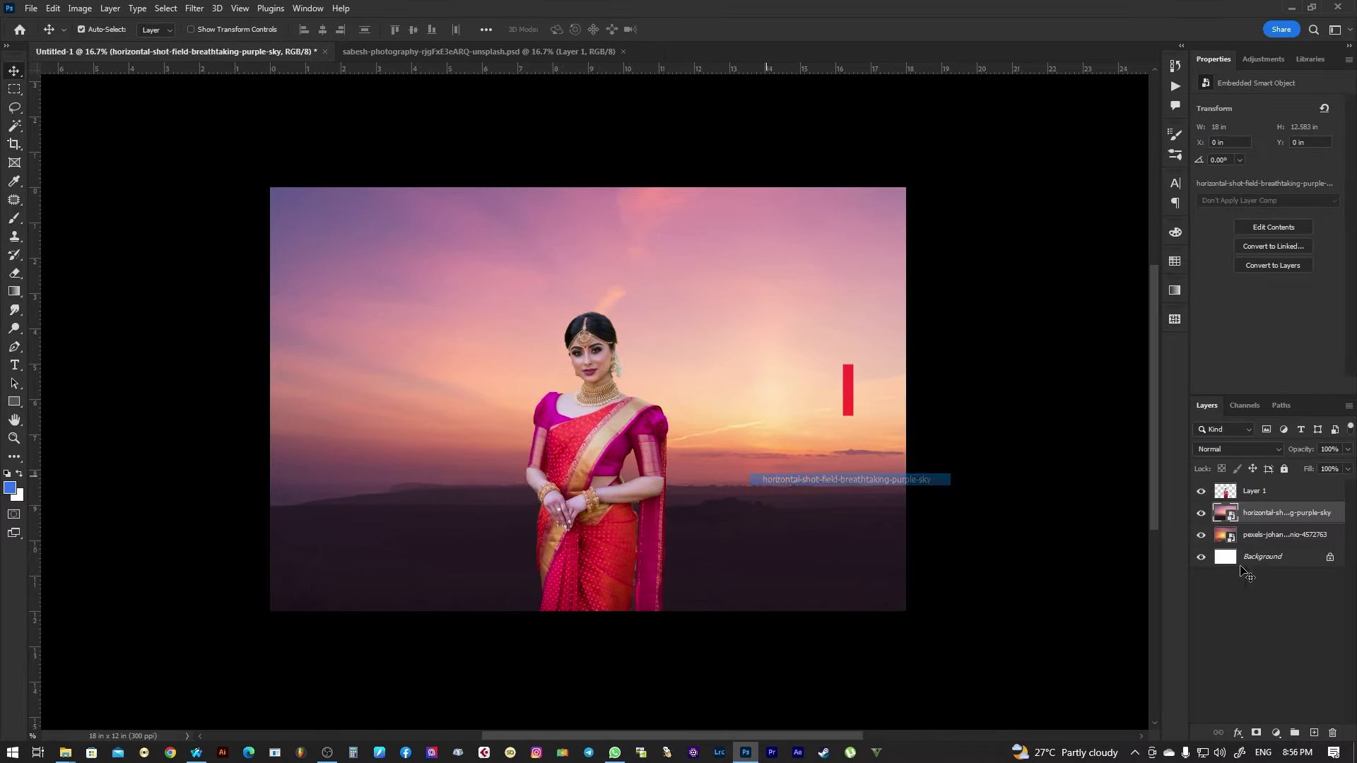
On a new layer, draw a dark grey gradient rising from the bottom of the image
{"action": "key", "text": "ctrl+shift+n"}
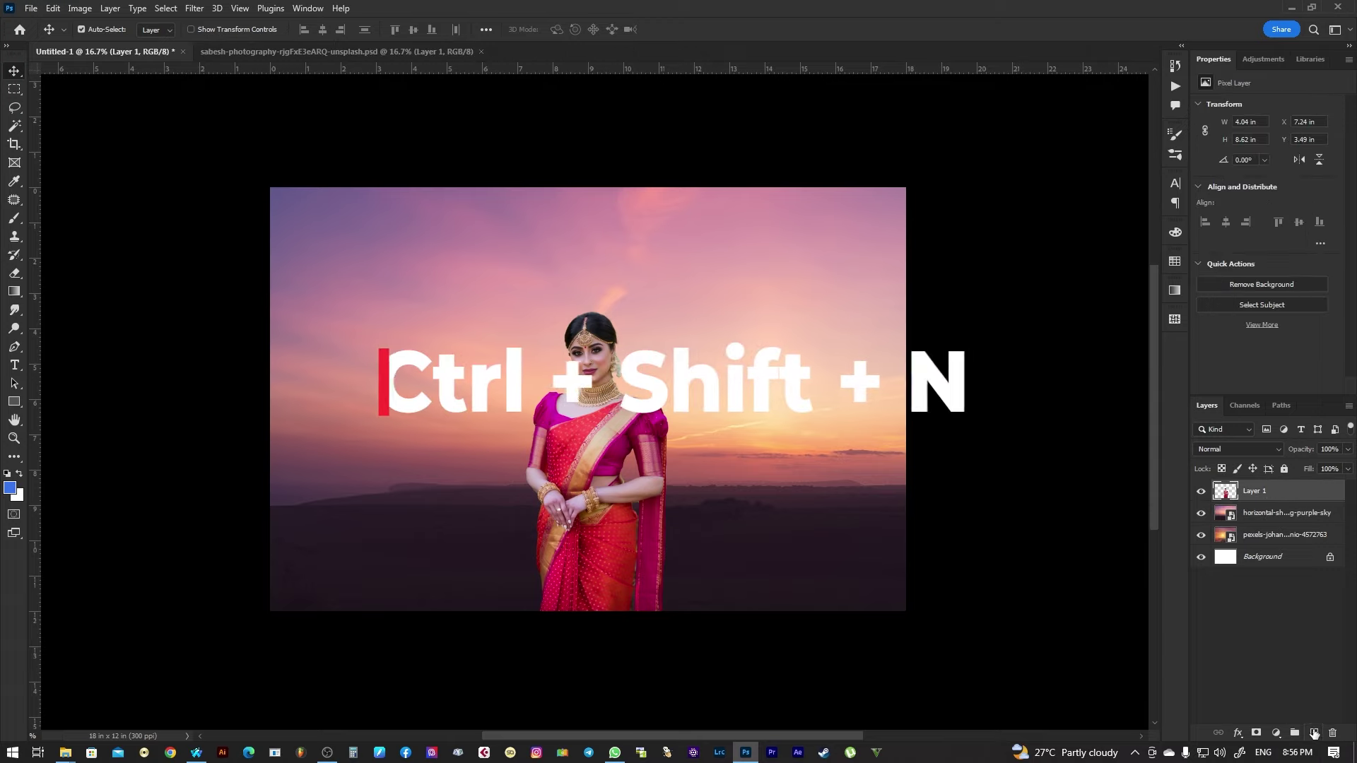
{"action": "left_click", "coordinate": [14, 291]}
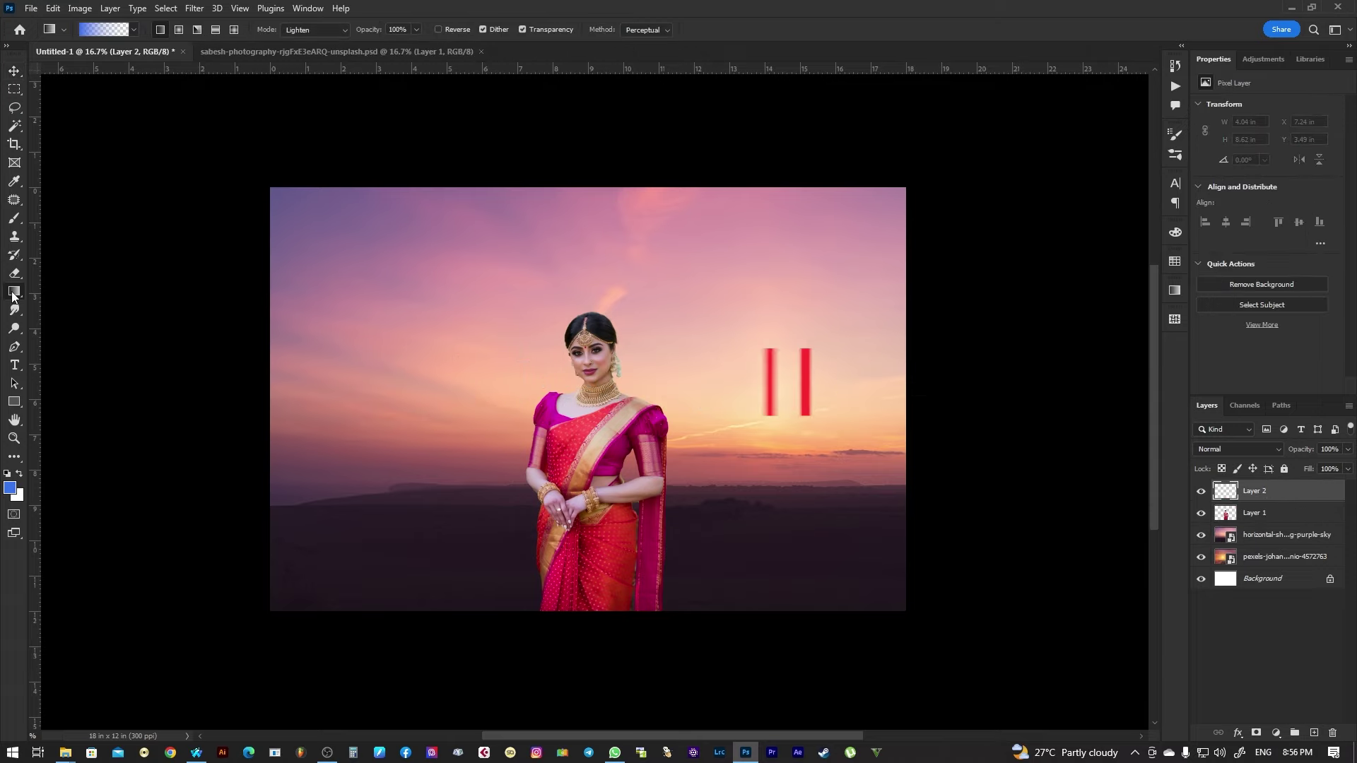
{"action": "left_click", "coordinate": [9, 489]}
{"action": "left_click", "coordinate": [894, 650]}
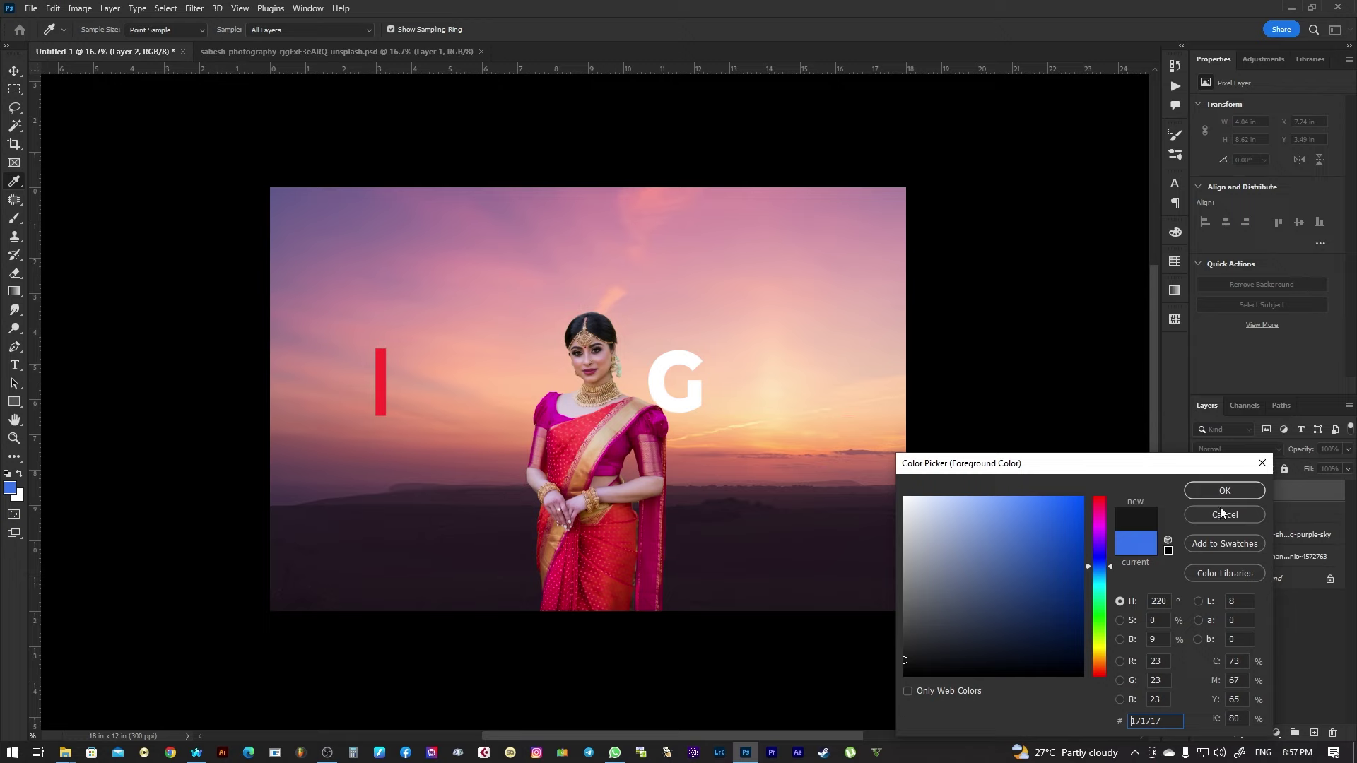
{"action": "left_click", "coordinate": [1224, 490]}
{"action": "left_click_drag", "start_coordinate": [614, 452], "coordinate": [615, 708]}
{"action": "left_click_drag", "start_coordinate": [605, 645], "coordinate": [607, 272]}
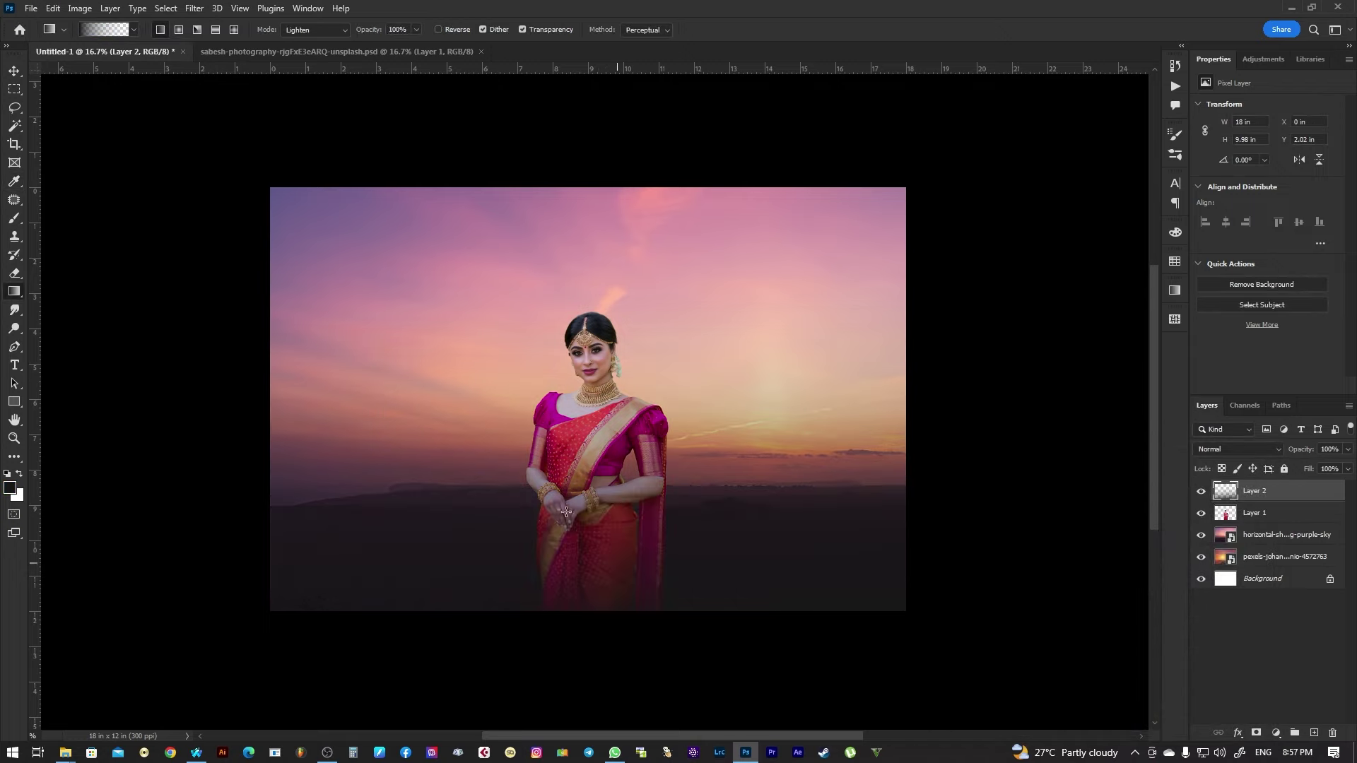
Erase the dark gradient from the upper sky with an enlarged brush
{"action": "key", "text": "v"}
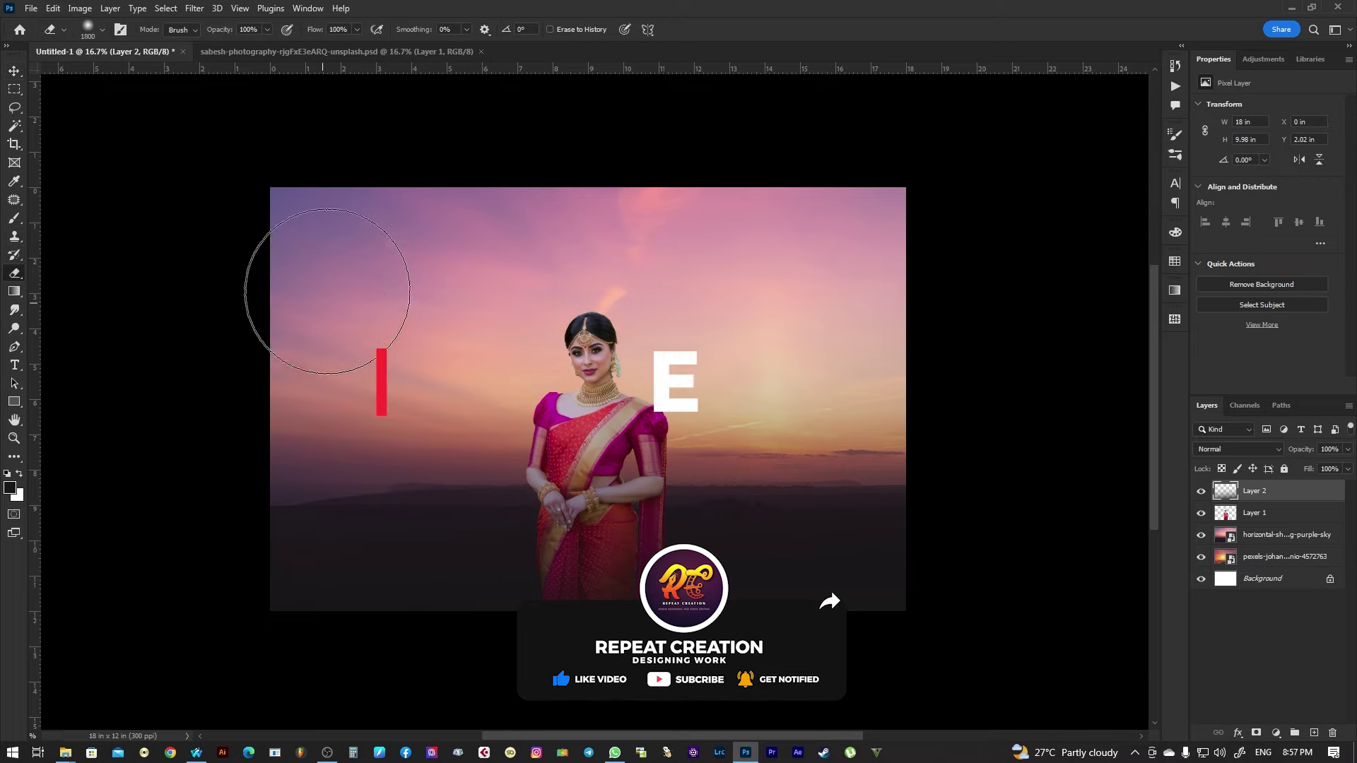
{"action": "key", "text": "bracketright"}
{"action": "mouse_move", "coordinate": [328, 257]}
{"action": "left_mouse_down"}
{"action": "mouse_move", "coordinate": [266, 303]}
{"action": "mouse_move", "coordinate": [824, 339]}
{"action": "mouse_move", "coordinate": [369, 370]}
{"action": "mouse_move", "coordinate": [977, 413]}
{"action": "mouse_move", "coordinate": [515, 348]}
{"action": "mouse_move", "coordinate": [576, 424]}
{"action": "mouse_move", "coordinate": [322, 377]}
{"action": "left_mouse_up"}
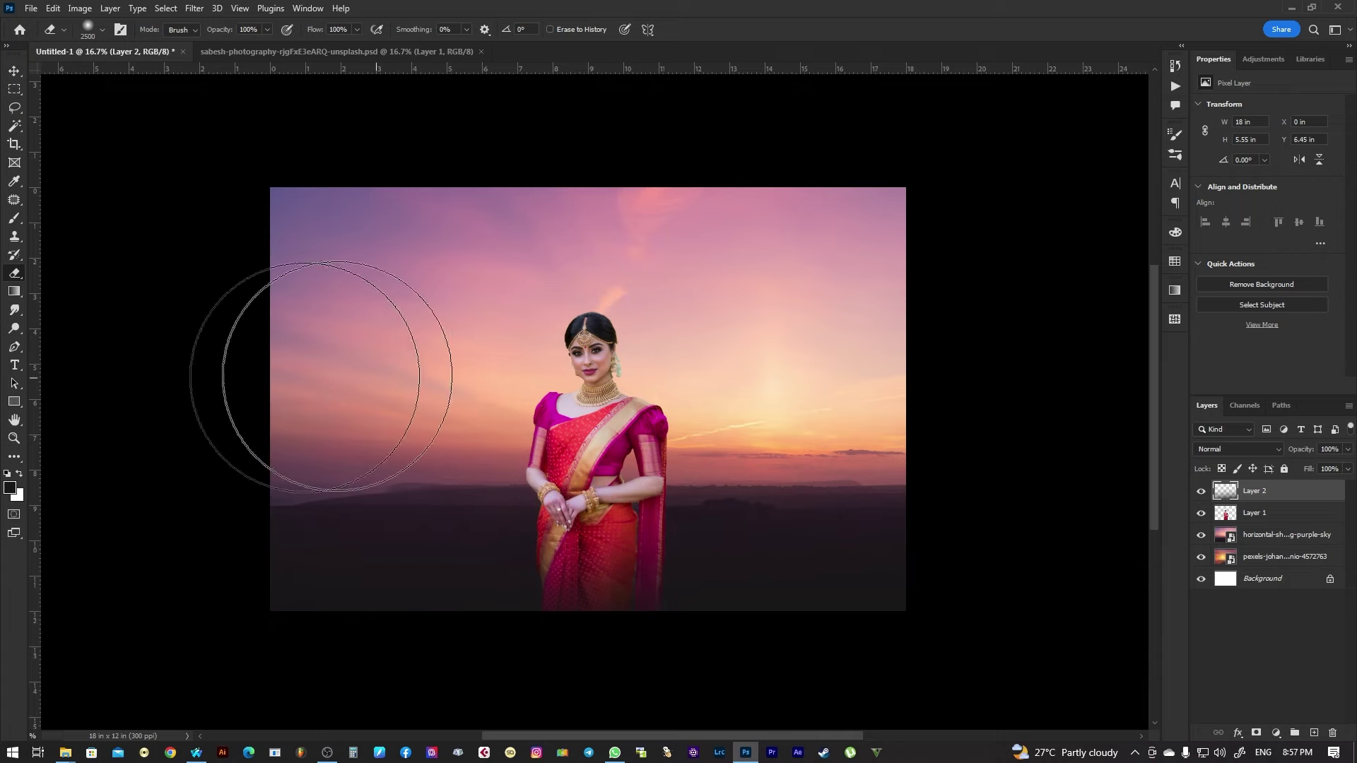
{"action": "key", "text": "v"}
{"action": "left_click_drag", "start_coordinate": [672, 393], "coordinate": [691, 396]}
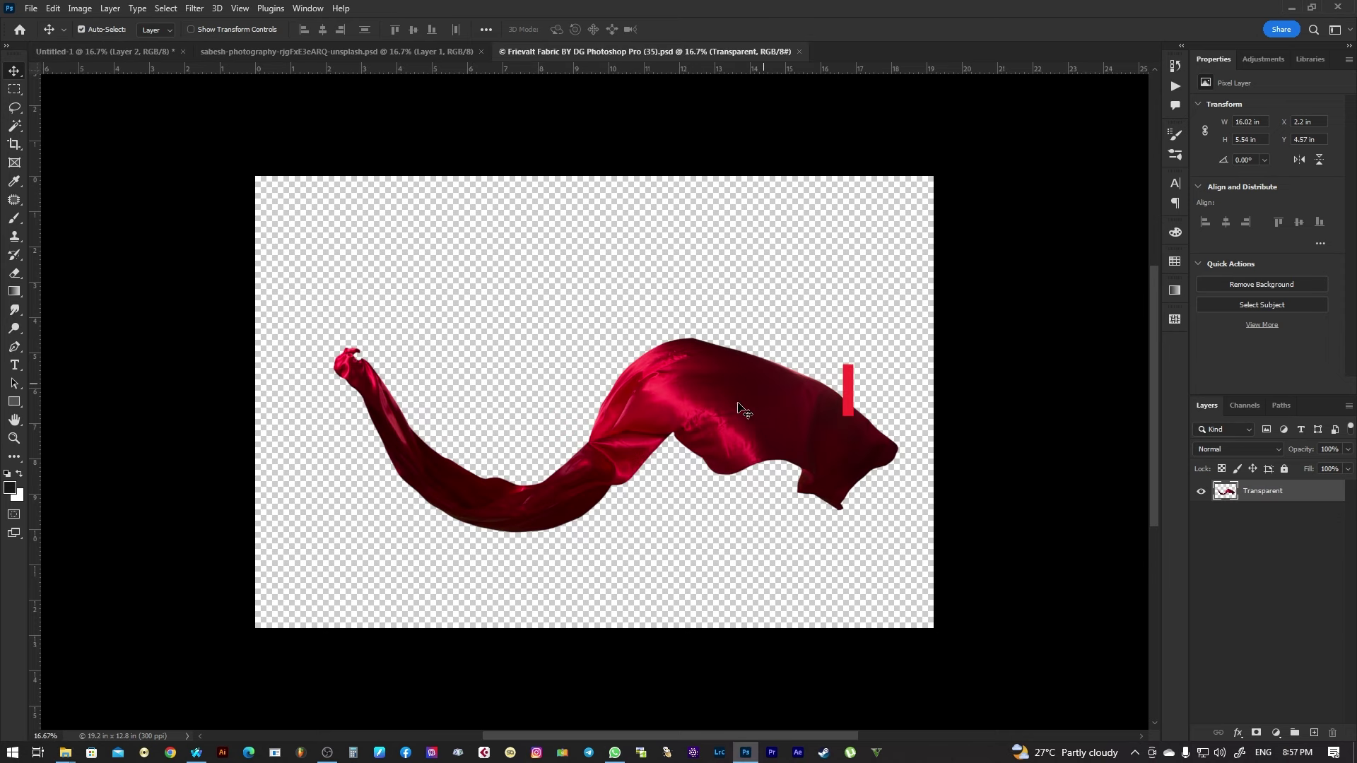
Bring the red fabric into the composite, enlarged and rotated about 25° clockwise
{"action": "left_click_drag", "start_coordinate": [703, 385], "coordinate": [741, 477]}
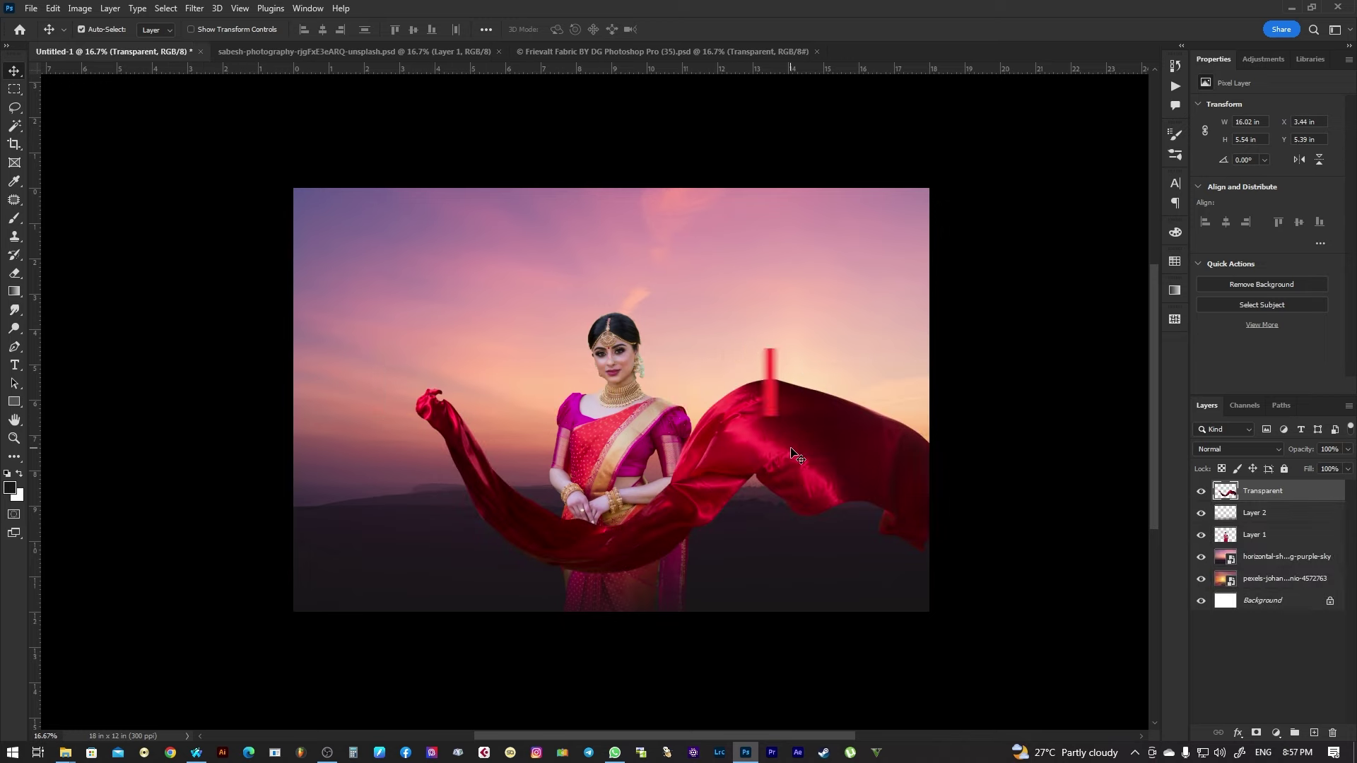
{"action": "left_click_drag", "start_coordinate": [791, 452], "coordinate": [633, 367]}
{"action": "key", "text": "ctrl+t"}
{"action": "left_click_drag", "start_coordinate": [823, 487], "coordinate": [1029, 557]}
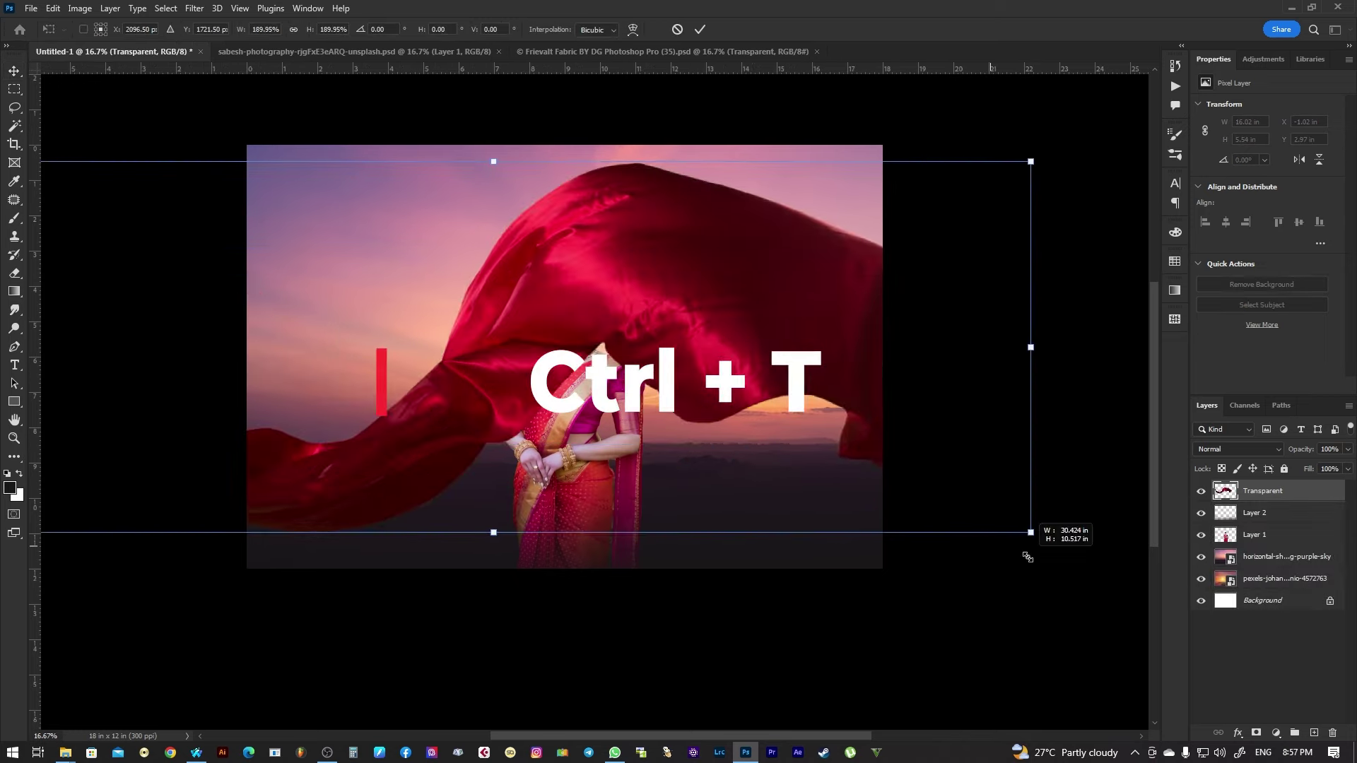
{"action": "mouse_move", "coordinate": [1105, 276]}
{"action": "left_mouse_down"}
{"action": "mouse_move", "coordinate": [802, 442]}
{"action": "mouse_move", "coordinate": [773, 430]}
{"action": "mouse_move", "coordinate": [736, 453]}
{"action": "mouse_move", "coordinate": [862, 226]}
{"action": "mouse_move", "coordinate": [688, 570]}
{"action": "left_mouse_up"}
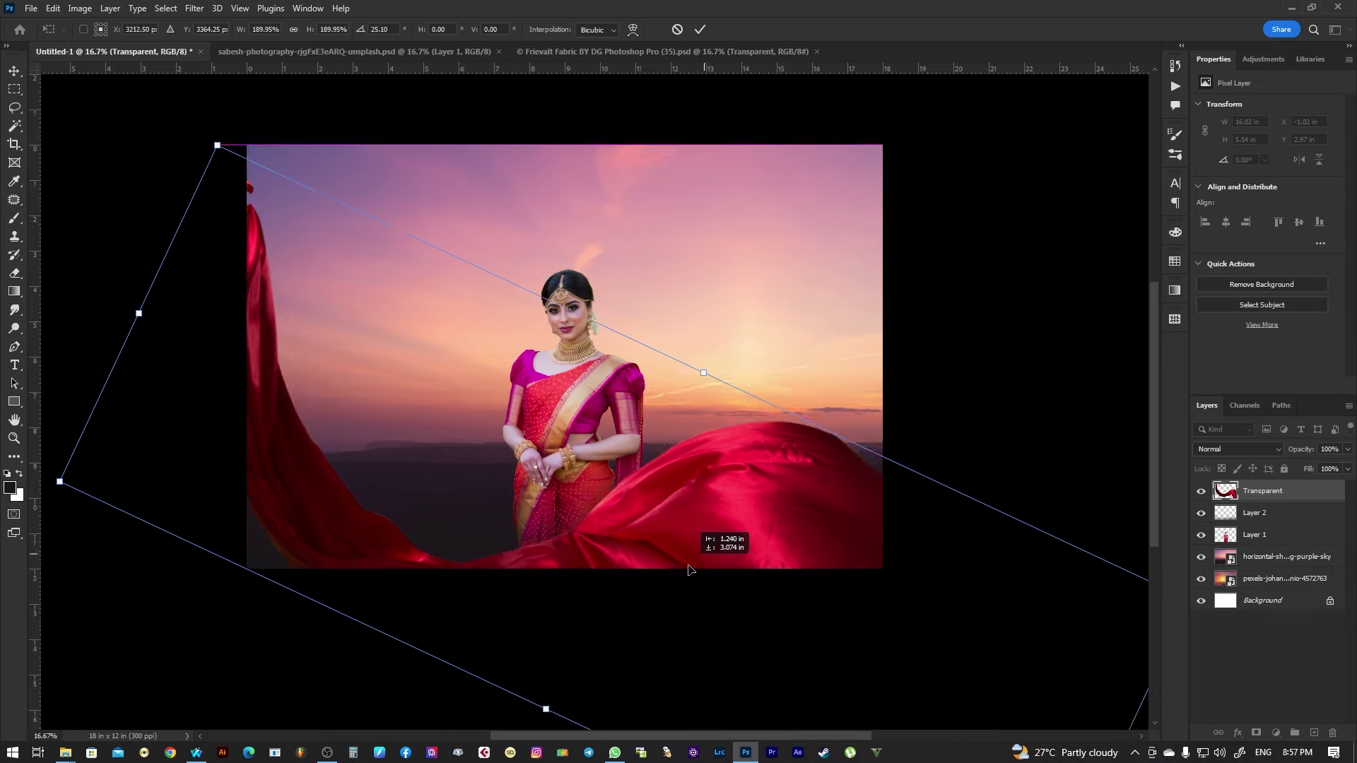
{"action": "key", "text": "Return"}
Duplicate the fabric, flip the copy horizontally, and move it across the top
{"action": "key", "text": "ctrl+j"}
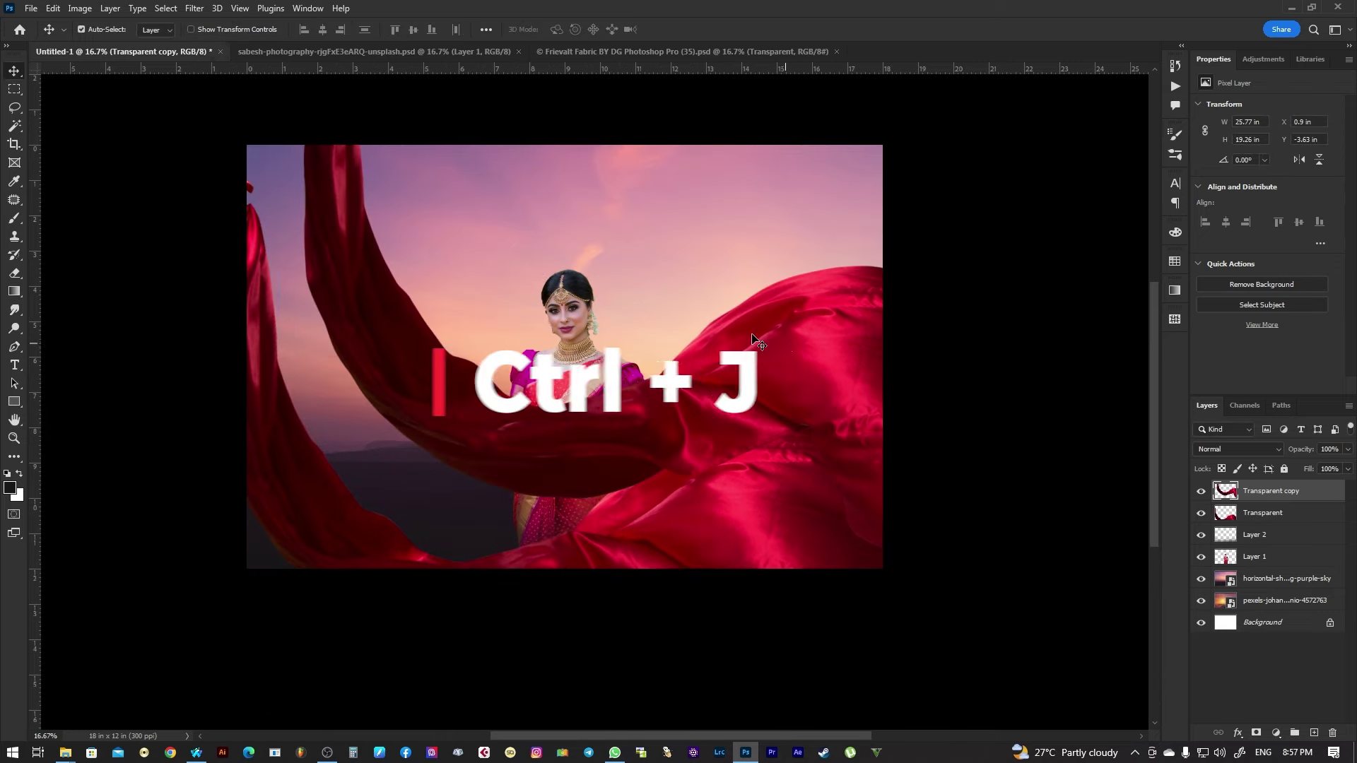
{"action": "key", "text": "ctrl+t"}
{"action": "right_click", "coordinate": [691, 324]}
{"action": "left_click", "coordinate": [730, 608]}
{"action": "mouse_move", "coordinate": [695, 368]}
{"action": "left_mouse_down"}
{"action": "mouse_move", "coordinate": [691, 198]}
{"action": "mouse_move", "coordinate": [681, 248]}
{"action": "mouse_move", "coordinate": [545, 182]}
{"action": "mouse_move", "coordinate": [925, 317]}
{"action": "mouse_move", "coordinate": [607, 222]}
{"action": "mouse_move", "coordinate": [625, 209]}
{"action": "mouse_move", "coordinate": [604, 210]}
{"action": "left_mouse_up"}
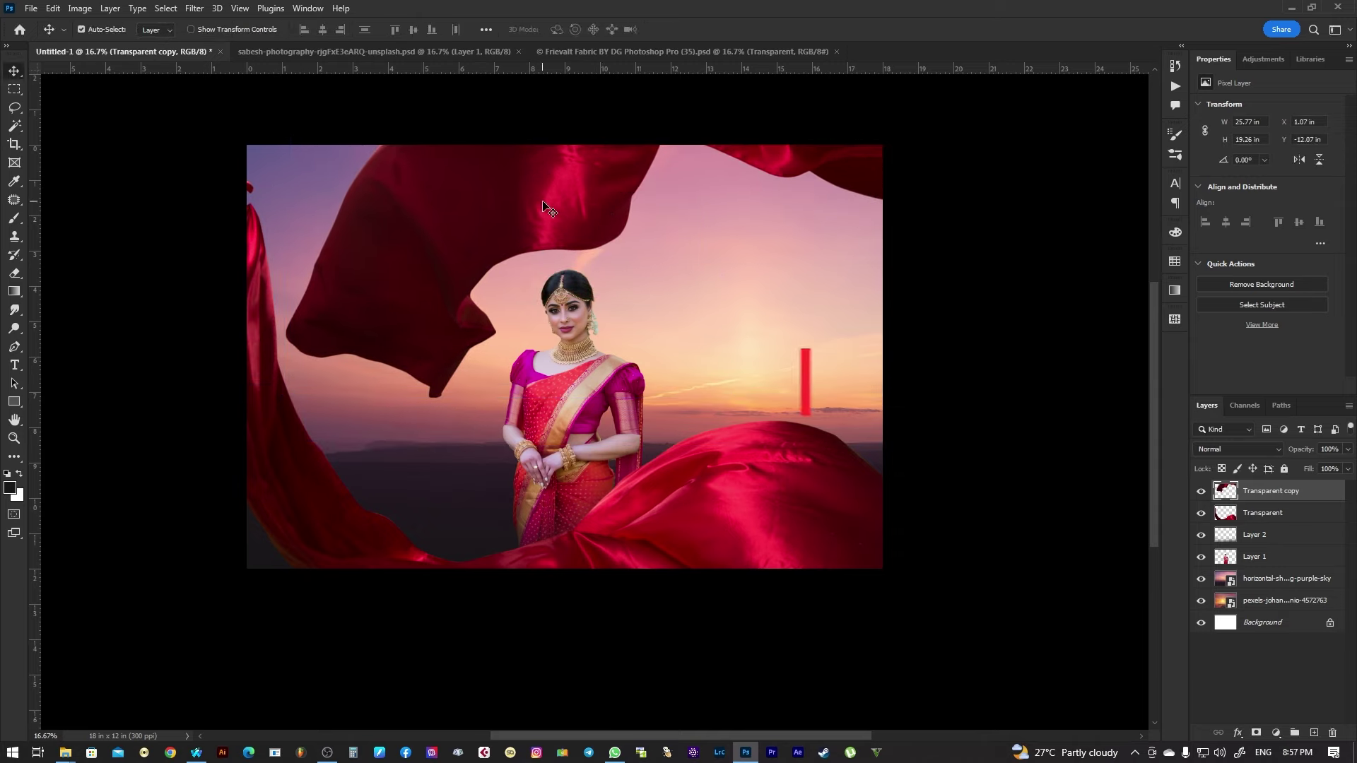
{"action": "left_click", "coordinate": [195, 8]}
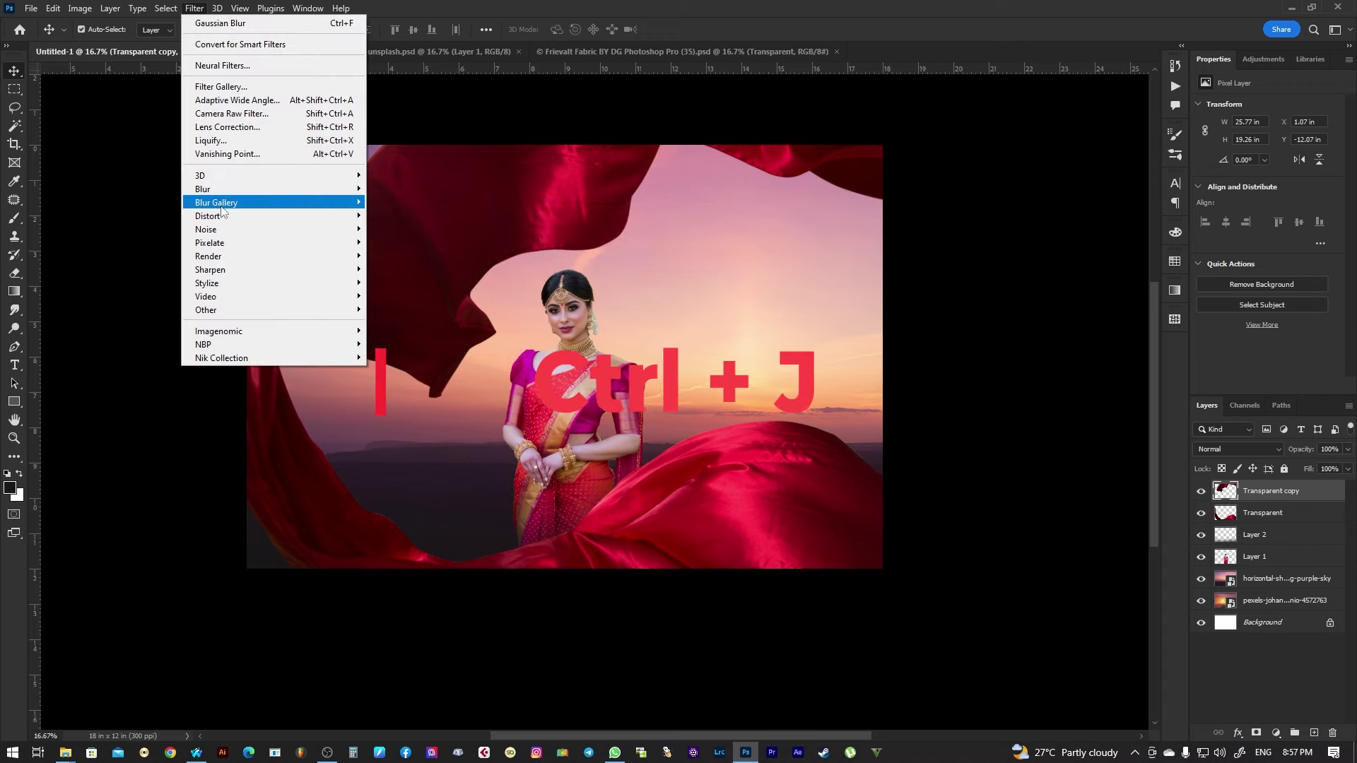
Apply a Gaussian Blur of about radius 30 to both red fabric layers
{"action": "mouse_move", "coordinate": [202, 188]}
{"action": "left_click", "coordinate": [407, 242]}
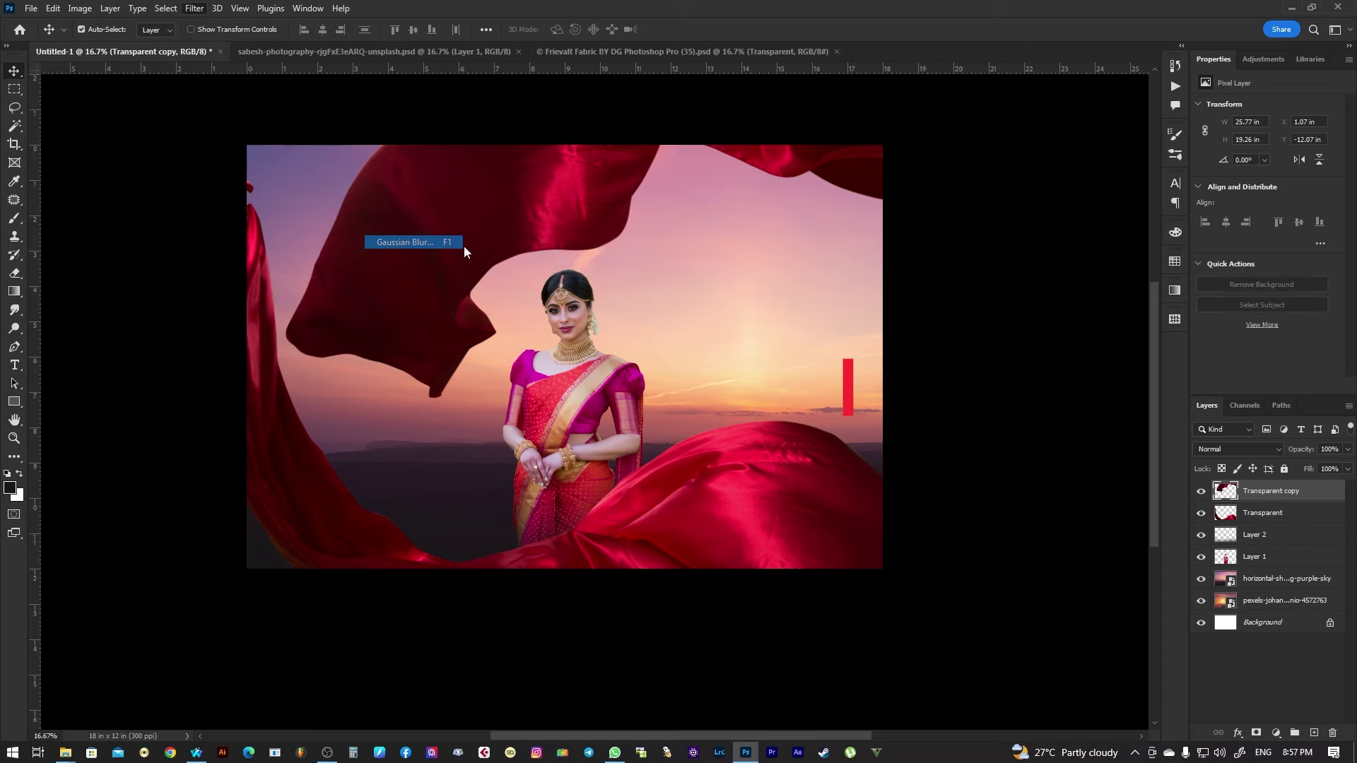
{"action": "left_click", "coordinate": [1065, 514]}
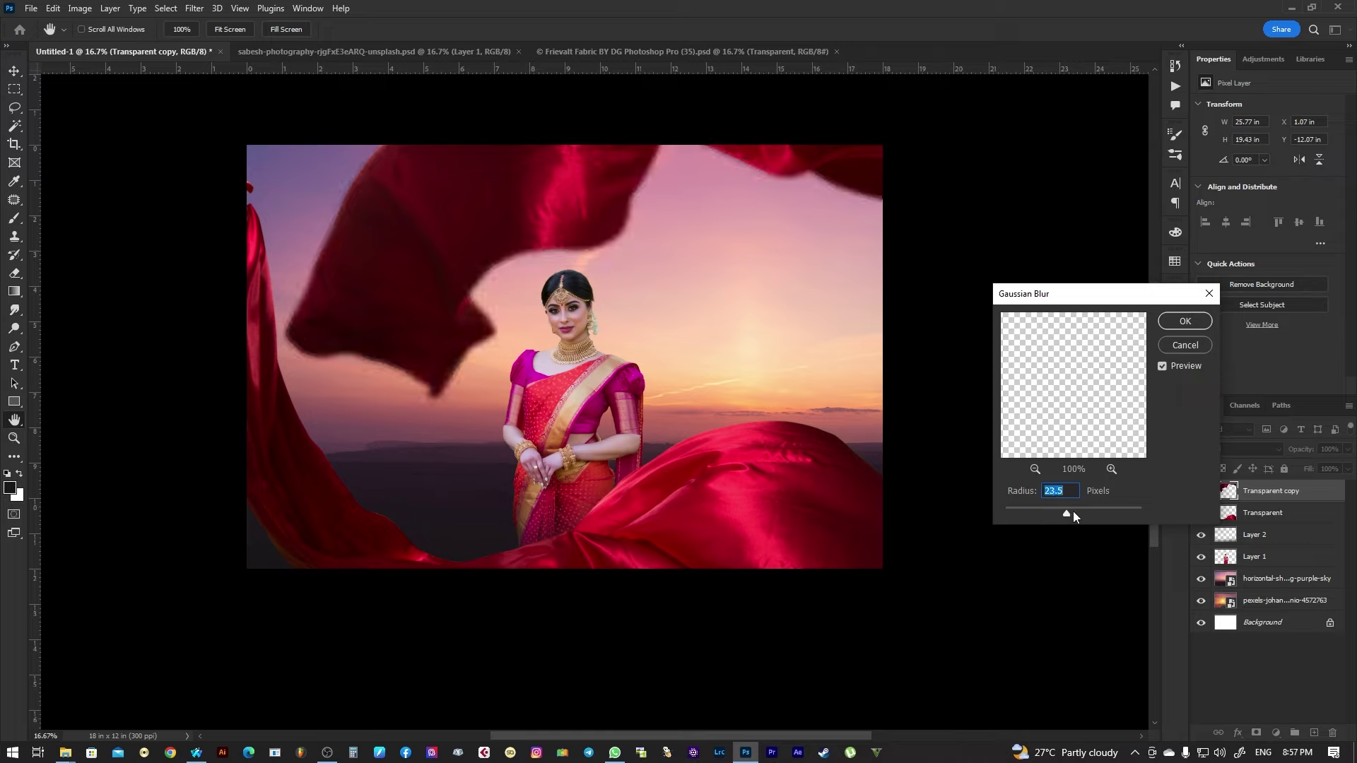
{"action": "left_click_drag", "start_coordinate": [1073, 516], "coordinate": [1070, 514]}
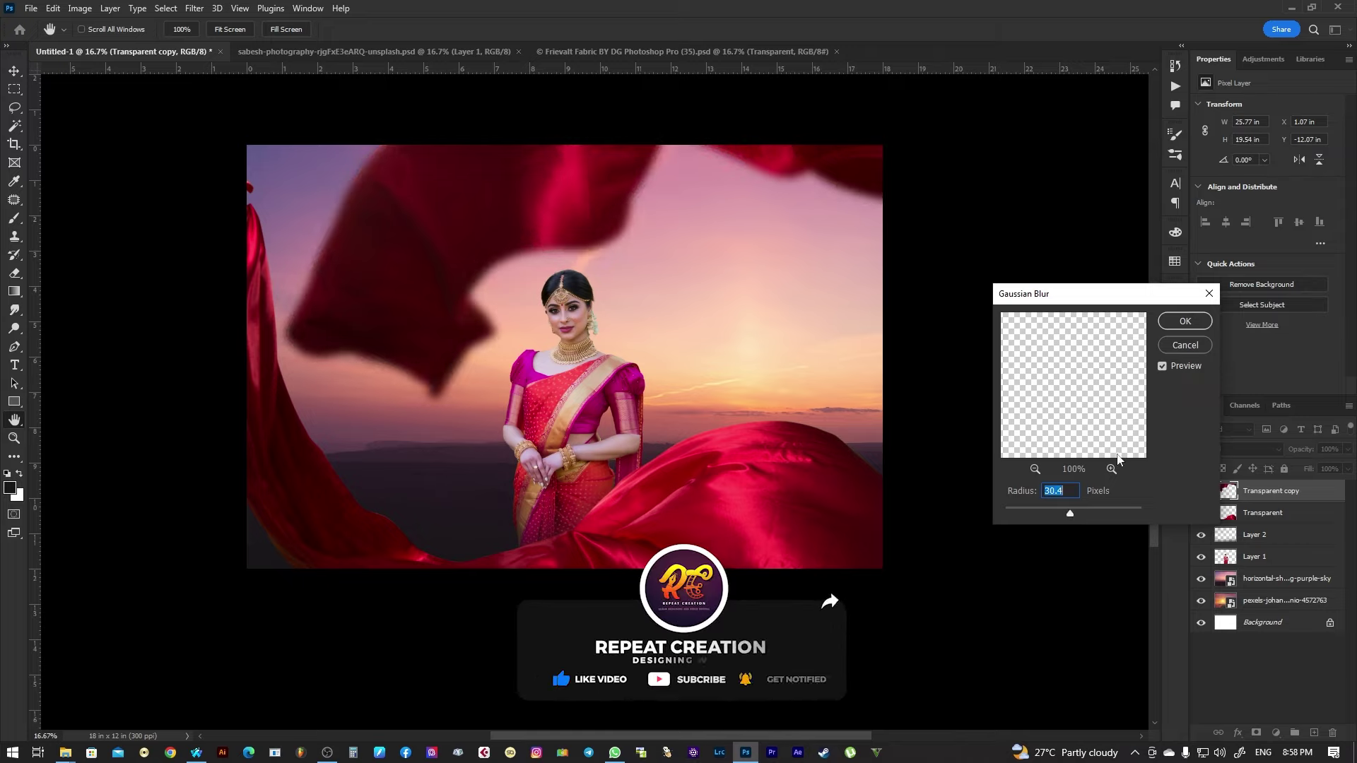
{"action": "left_click", "coordinate": [1184, 322]}
{"action": "key", "text": "v"}
{"action": "right_click", "coordinate": [728, 487]}
{"action": "left_click", "coordinate": [756, 509]}
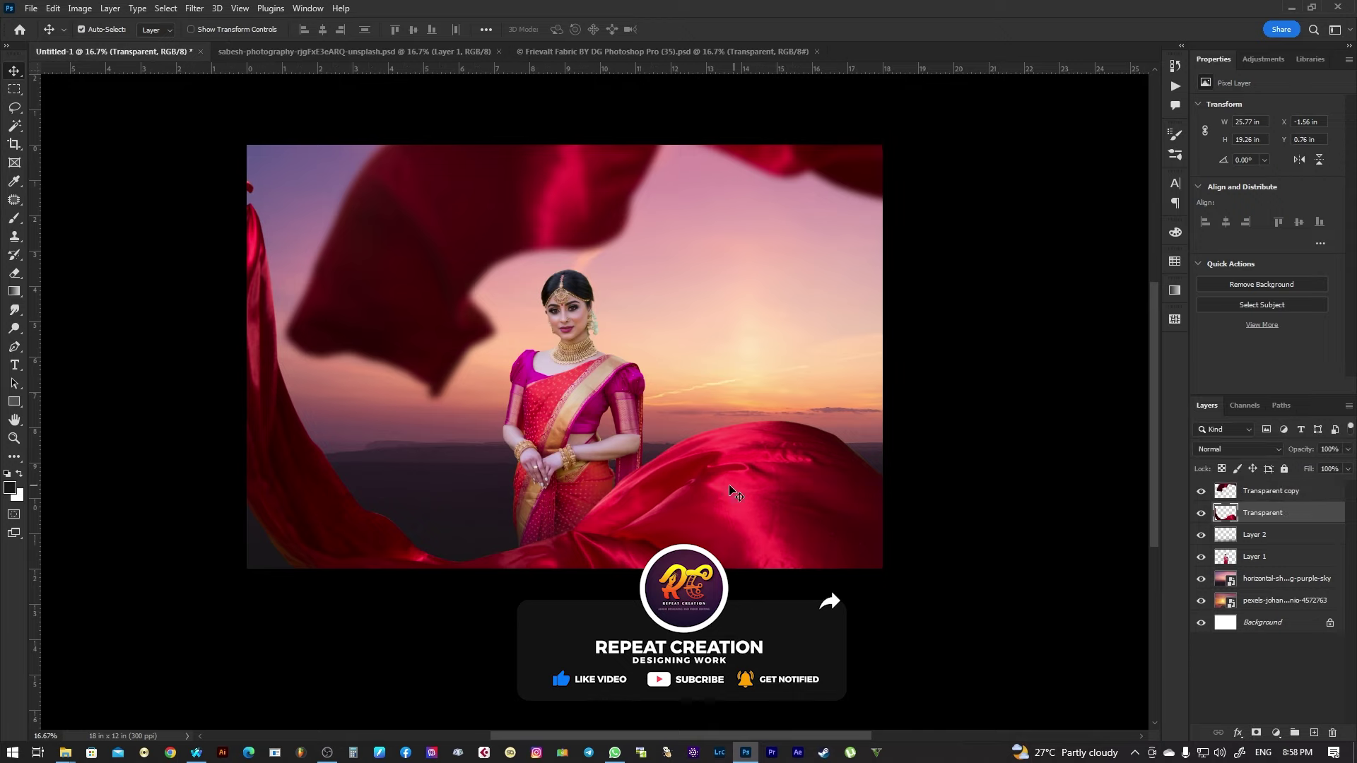
{"action": "left_click", "coordinate": [199, 12]}
Move the blurred fabric copy and rotate it about 19 degrees
{"action": "right_click", "coordinate": [566, 257]}
{"action": "left_click", "coordinate": [601, 265]}
{"action": "left_click_drag", "start_coordinate": [566, 218], "coordinate": [706, 382]}
{"action": "key", "text": "ctrl+t"}
{"action": "mouse_move", "coordinate": [869, 339]}
{"action": "left_mouse_down"}
{"action": "mouse_move", "coordinate": [900, 355]}
{"action": "mouse_move", "coordinate": [886, 357]}
{"action": "mouse_move", "coordinate": [933, 340]}
{"action": "left_mouse_up"}
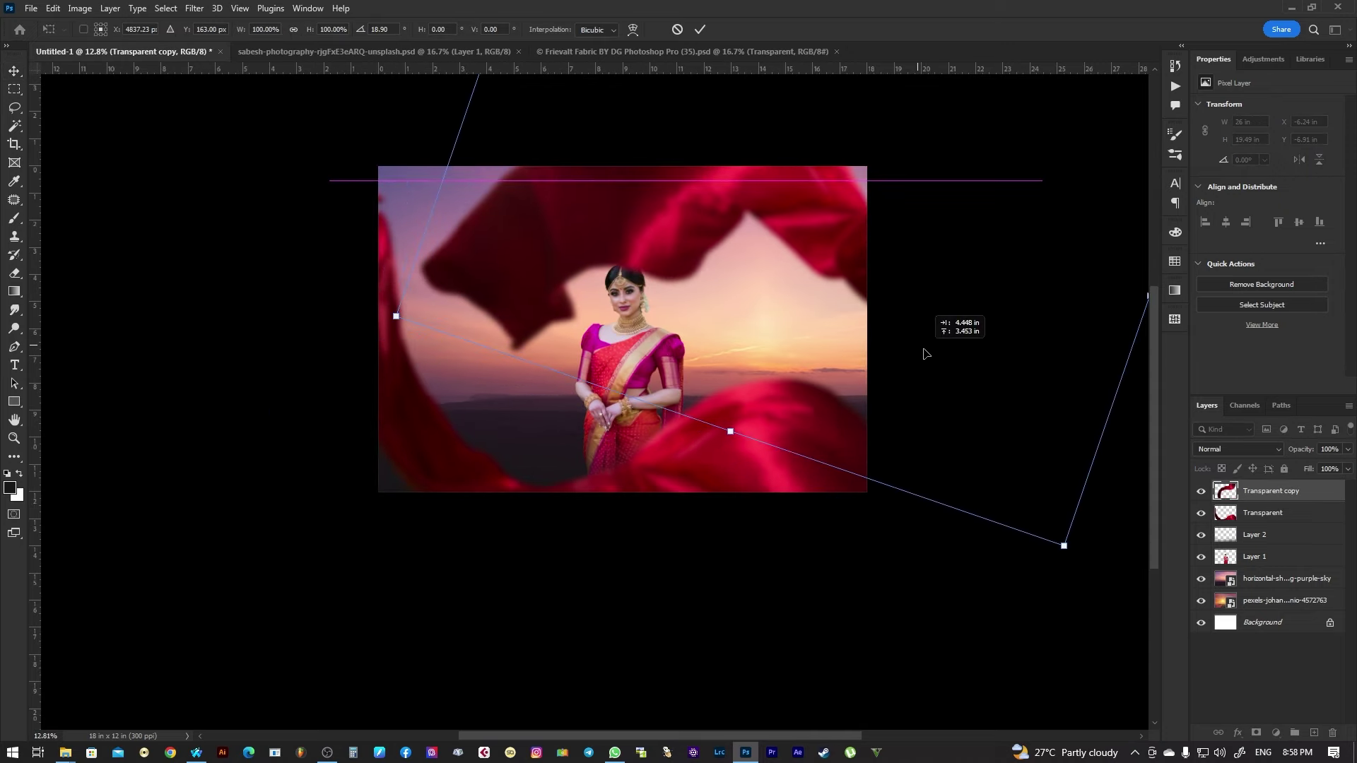
Fit the image in the window and nudge the woman's Layer 1 slightly right
{"action": "left_click", "coordinate": [632, 340]}
{"action": "left_click", "coordinate": [905, 574]}
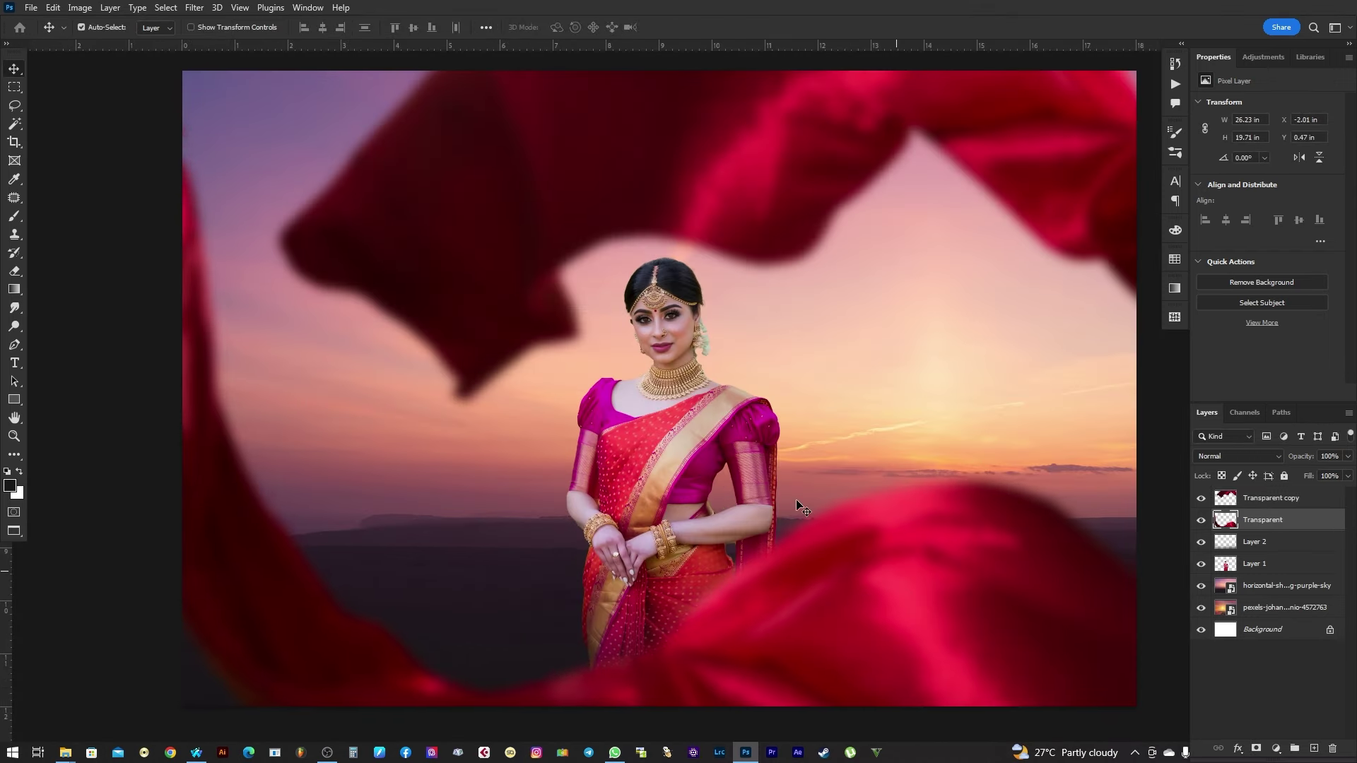
{"action": "right_click", "coordinate": [684, 422]}
{"action": "left_click", "coordinate": [684, 422]}
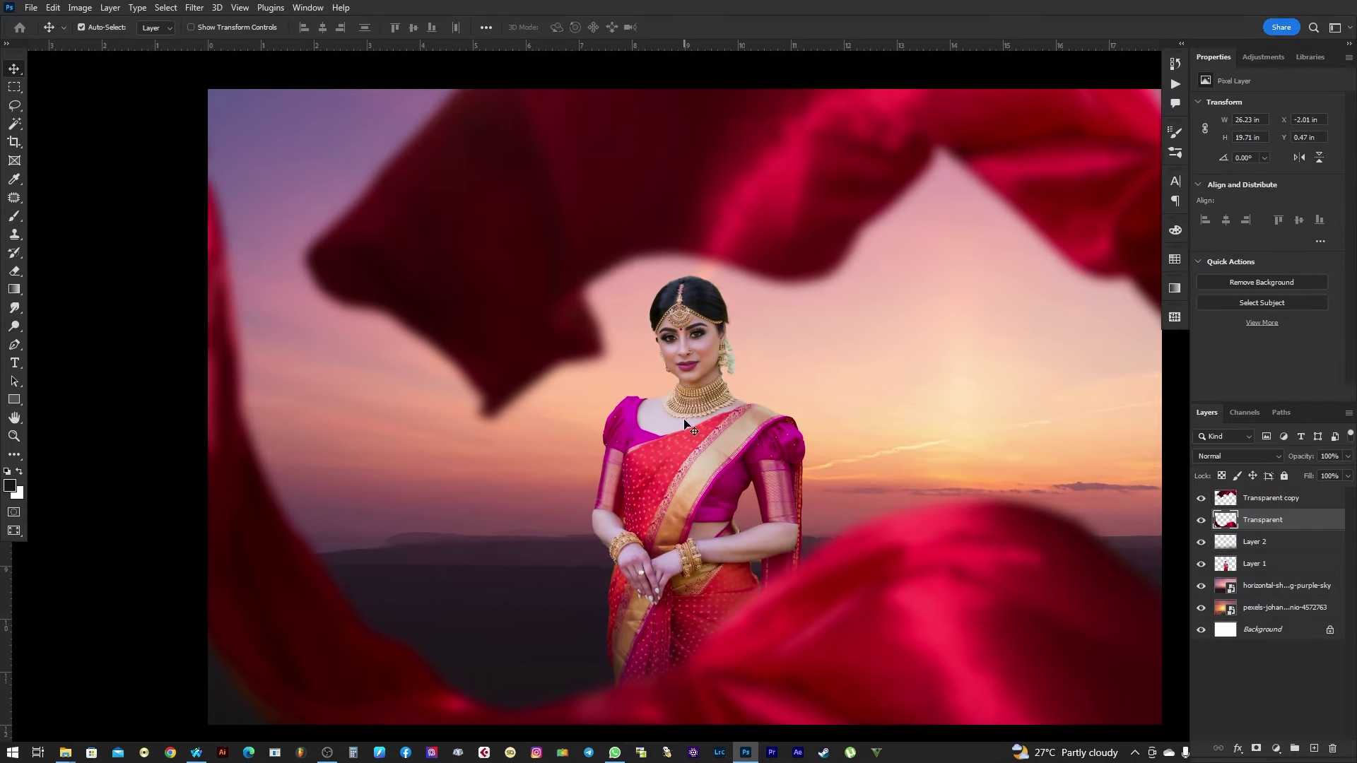
{"action": "left_click_drag", "start_coordinate": [699, 427], "coordinate": [621, 404]}
{"action": "scroll", "coordinate": [617, 369], "scroll_direction": "down", "scroll_amount": 1}
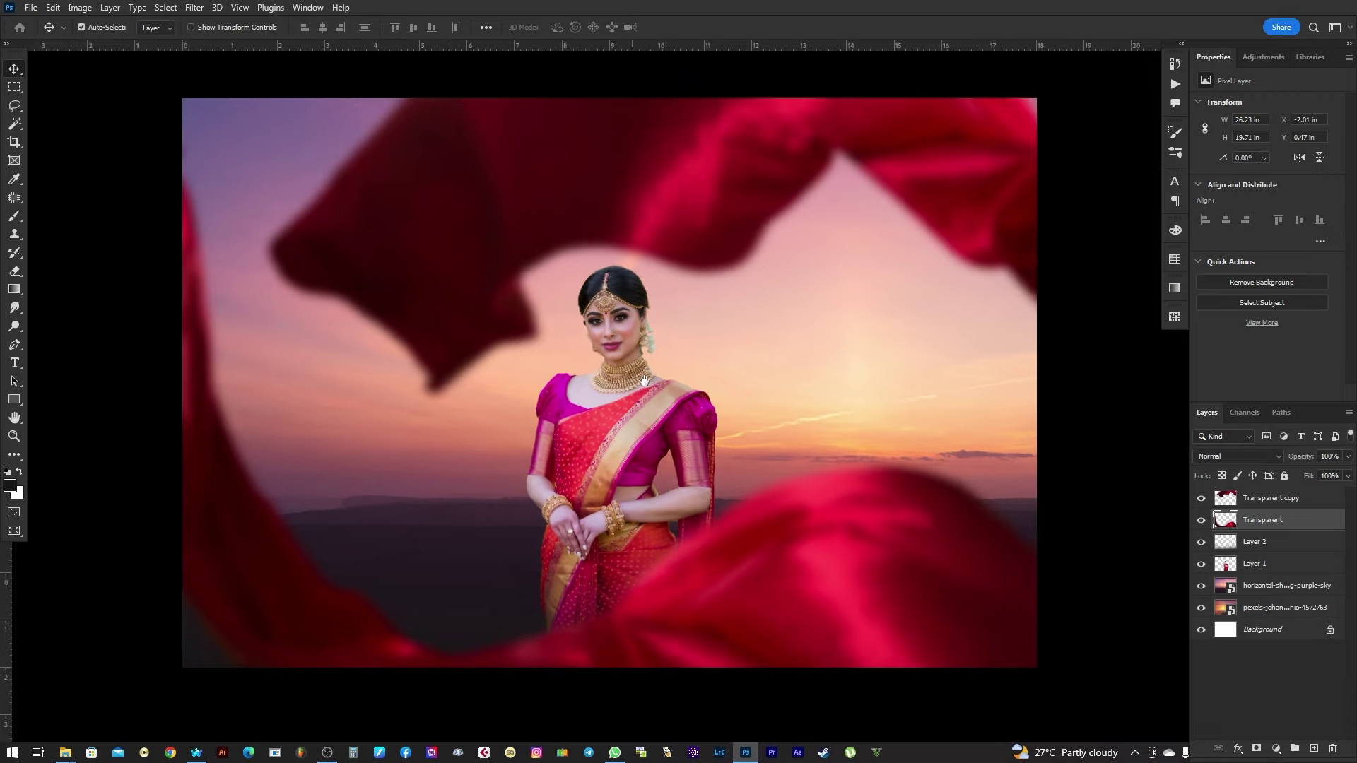
{"action": "right_click", "coordinate": [634, 387]}
{"action": "left_click", "coordinate": [706, 394]}
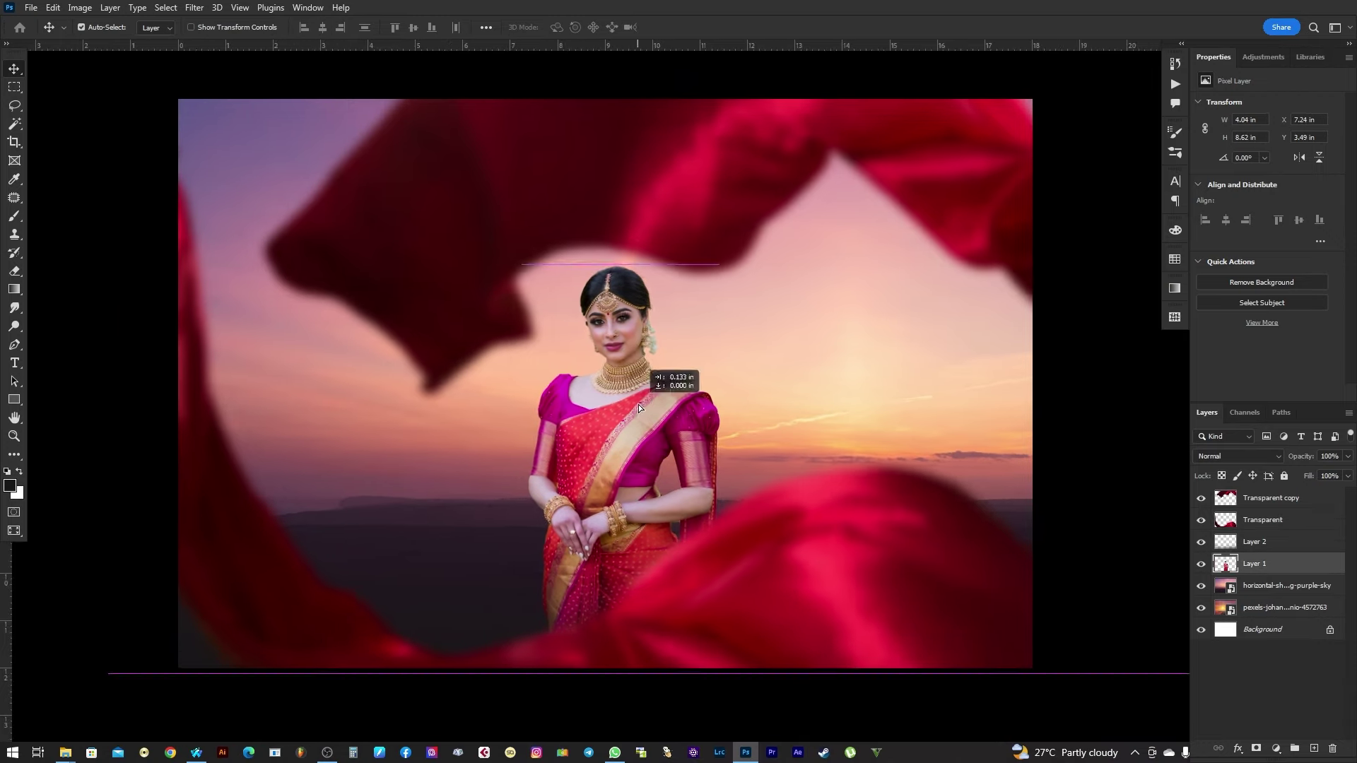
{"action": "left_click_drag", "start_coordinate": [746, 467], "coordinate": [730, 455]}
{"action": "right_click", "coordinate": [651, 424]}
{"action": "left_click_drag", "start_coordinate": [665, 427], "coordinate": [664, 429]}
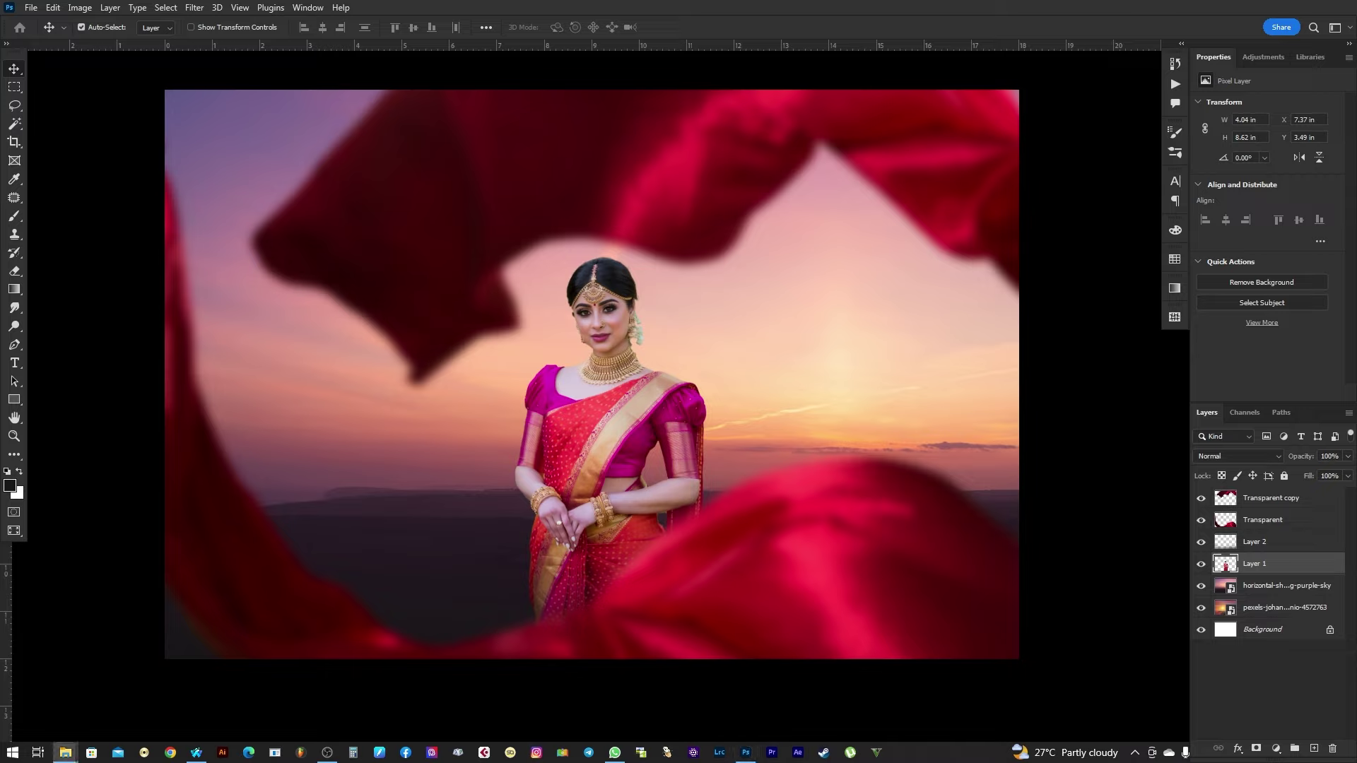
Place the glowing sun image, enlarge it, and blend it in Screen mode beside the woman
{"action": "left_click_drag", "start_coordinate": [673, 411], "coordinate": [743, 404]}
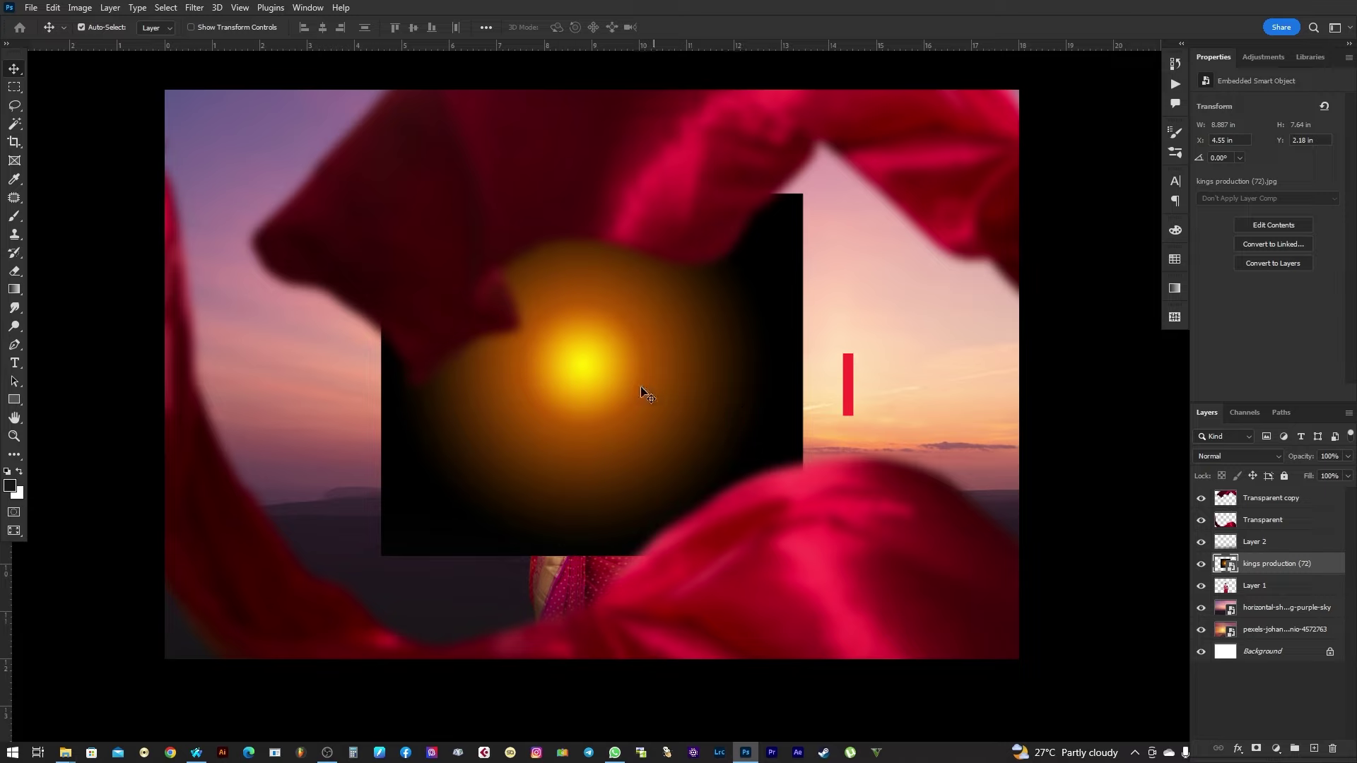
{"action": "left_click_drag", "start_coordinate": [1264, 564], "coordinate": [1282, 498]}
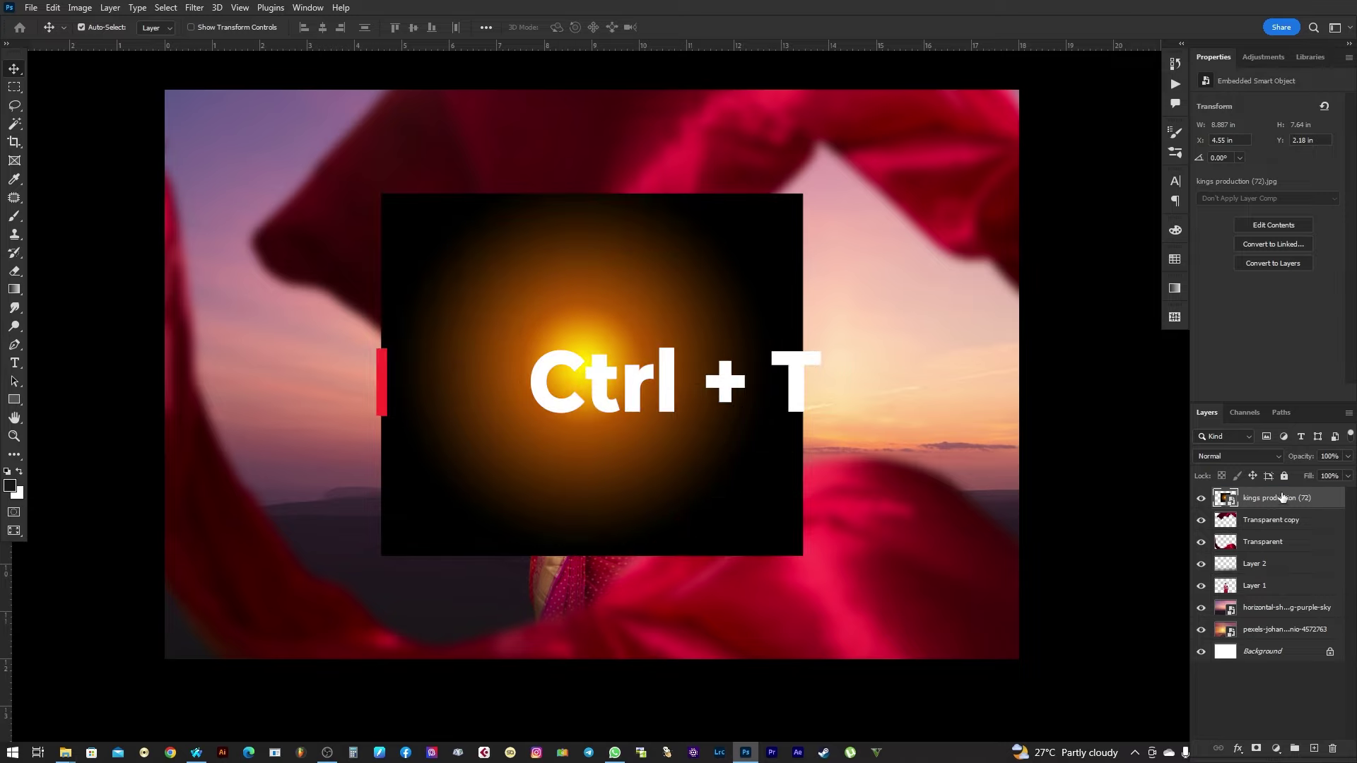
{"action": "key", "text": "ctrl+t"}
{"action": "left_click_drag", "start_coordinate": [803, 556], "coordinate": [883, 636]}
{"action": "mouse_move", "coordinate": [602, 355]}
{"action": "left_mouse_down"}
{"action": "mouse_move", "coordinate": [316, 482]}
{"action": "mouse_move", "coordinate": [824, 391]}
{"action": "left_mouse_up"}
{"action": "key", "text": "Return"}
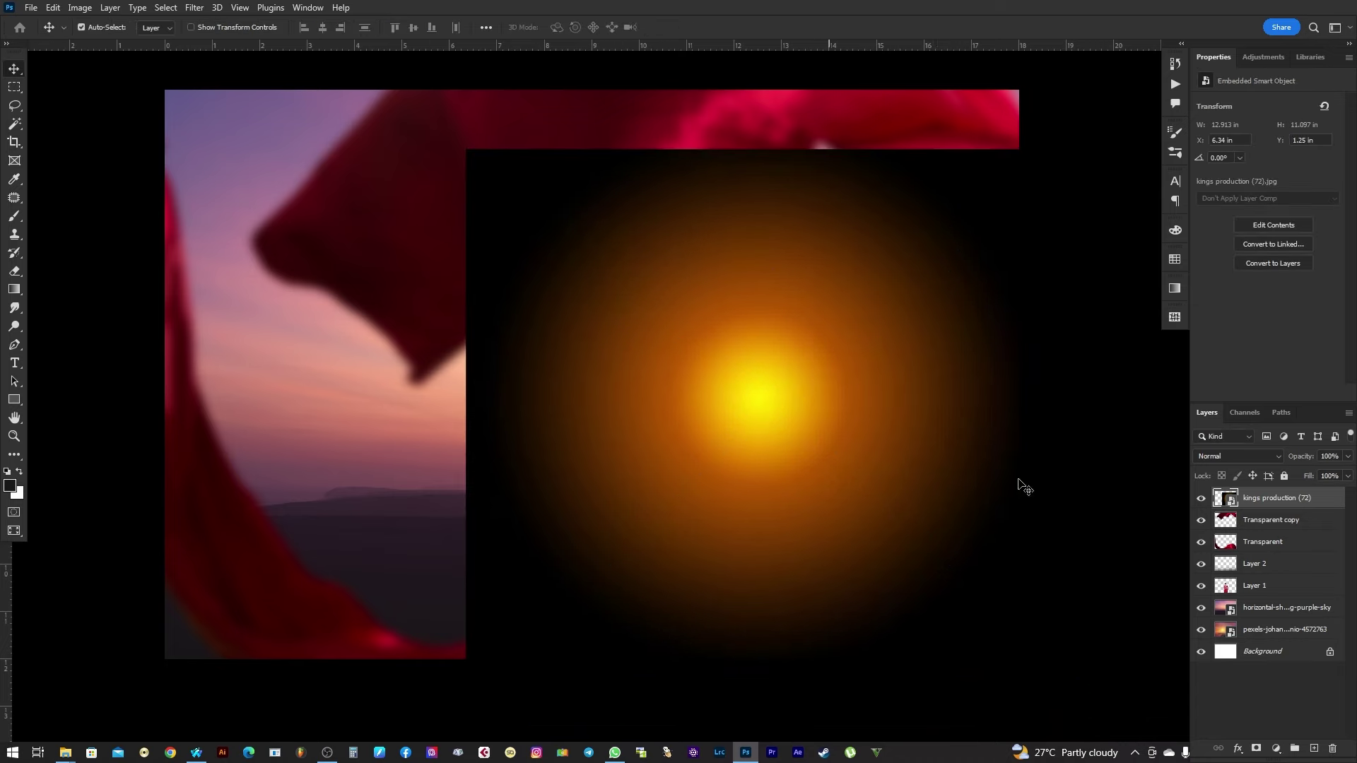
{"action": "left_click", "coordinate": [1236, 456]}
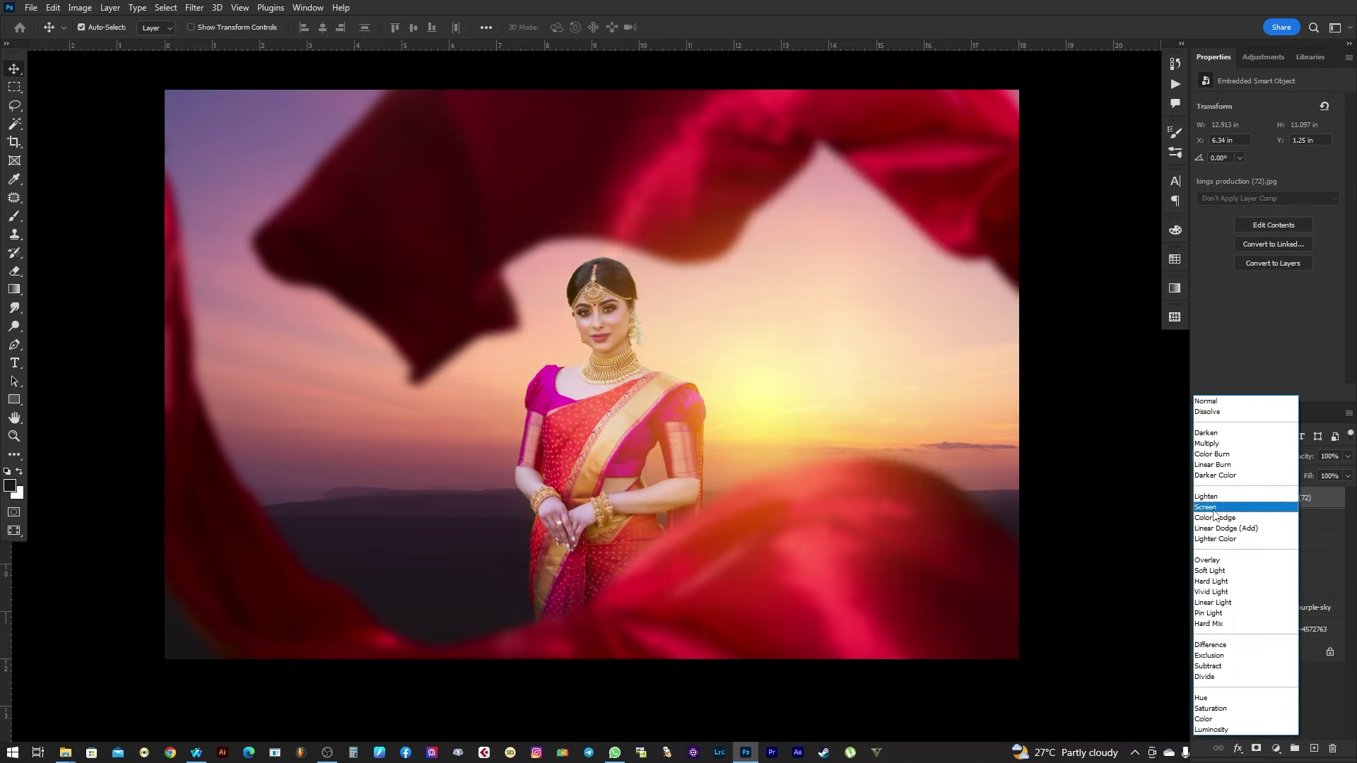
{"action": "left_click", "coordinate": [1210, 507]}
{"action": "left_click_drag", "start_coordinate": [754, 400], "coordinate": [772, 418]}
Apply Levels with black input 29 to the woman's photo, then select the sky layer
{"action": "left_click", "coordinate": [60, 7]}
{"action": "mouse_move", "coordinate": [103, 44]}
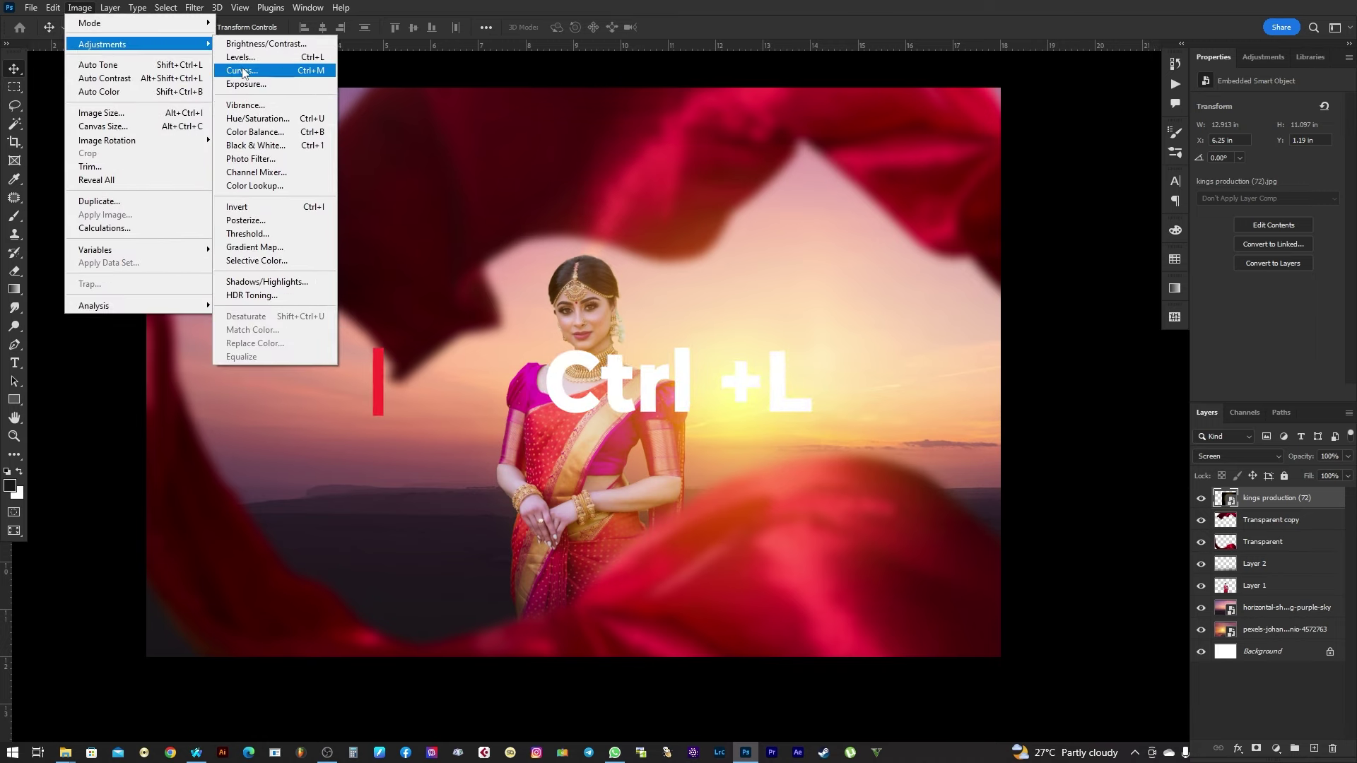
{"action": "left_click", "coordinate": [240, 57]}
{"action": "left_click_drag", "start_coordinate": [553, 304], "coordinate": [657, 307]}
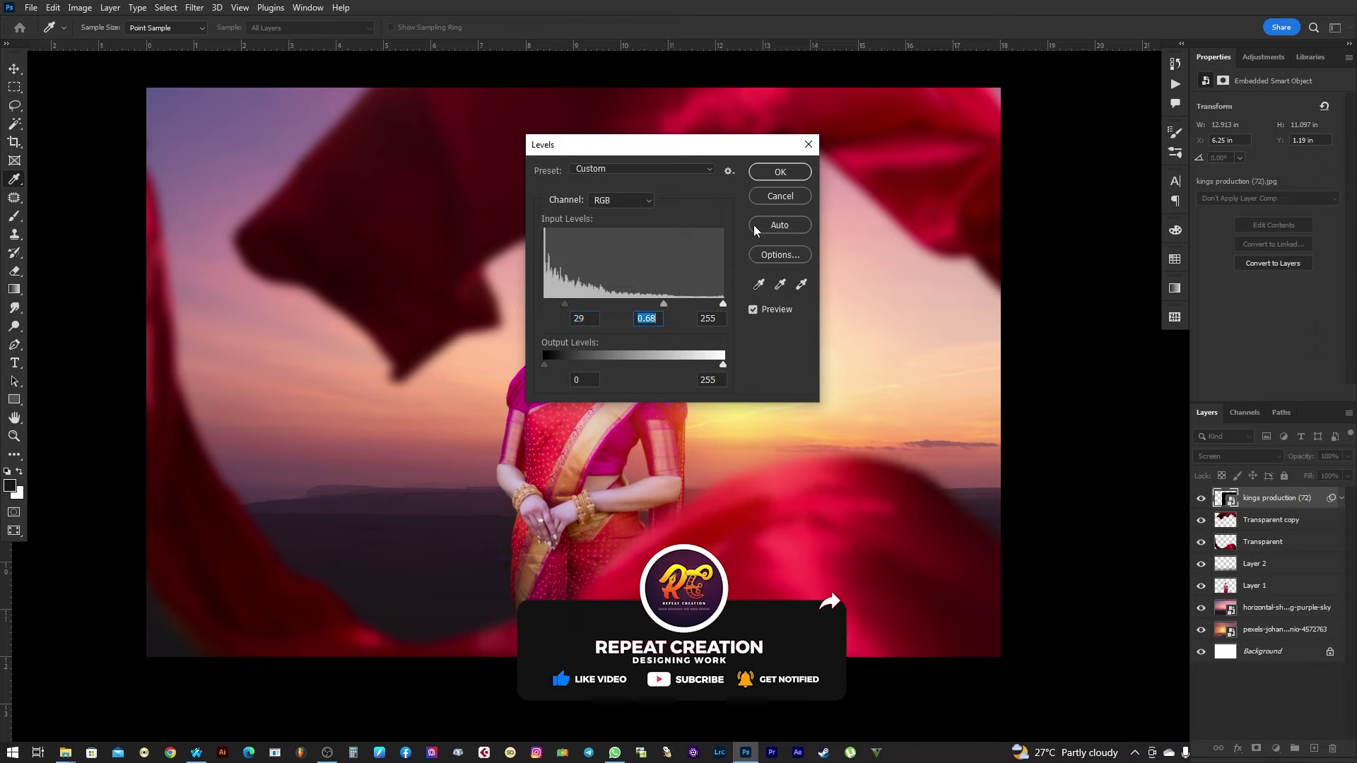
{"action": "left_click", "coordinate": [780, 172]}
{"action": "scroll", "coordinate": [691, 253], "scroll_direction": "down", "scroll_amount": 1}
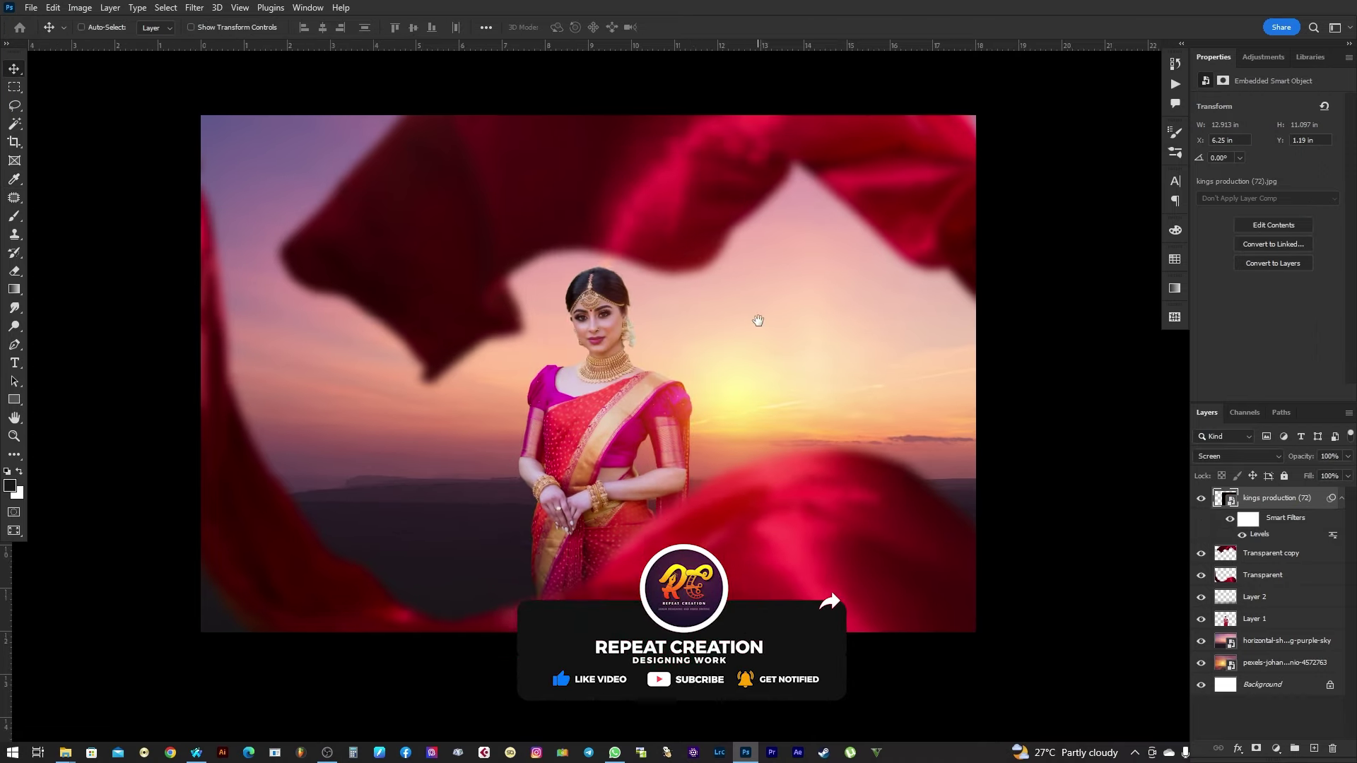
{"action": "left_click", "coordinate": [1275, 641]}
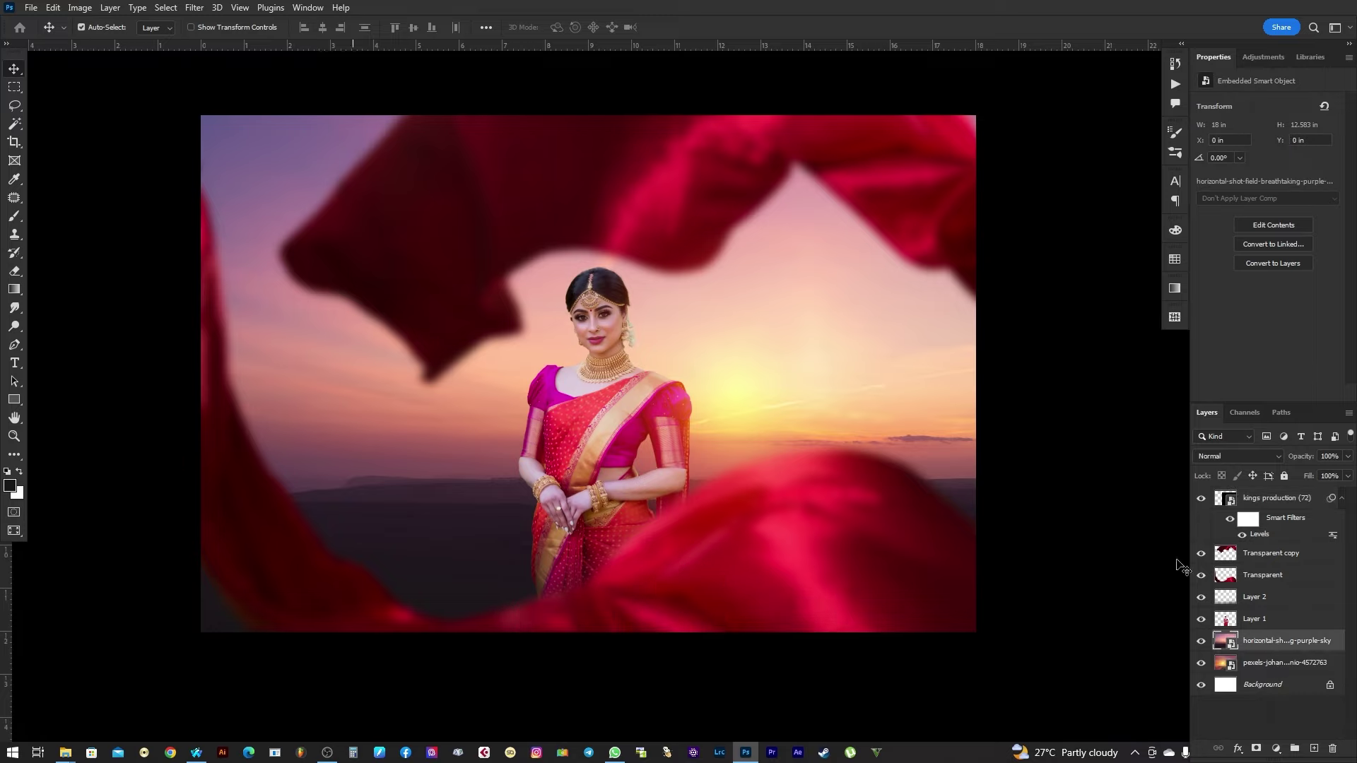
{"action": "left_click", "coordinate": [1276, 749]}
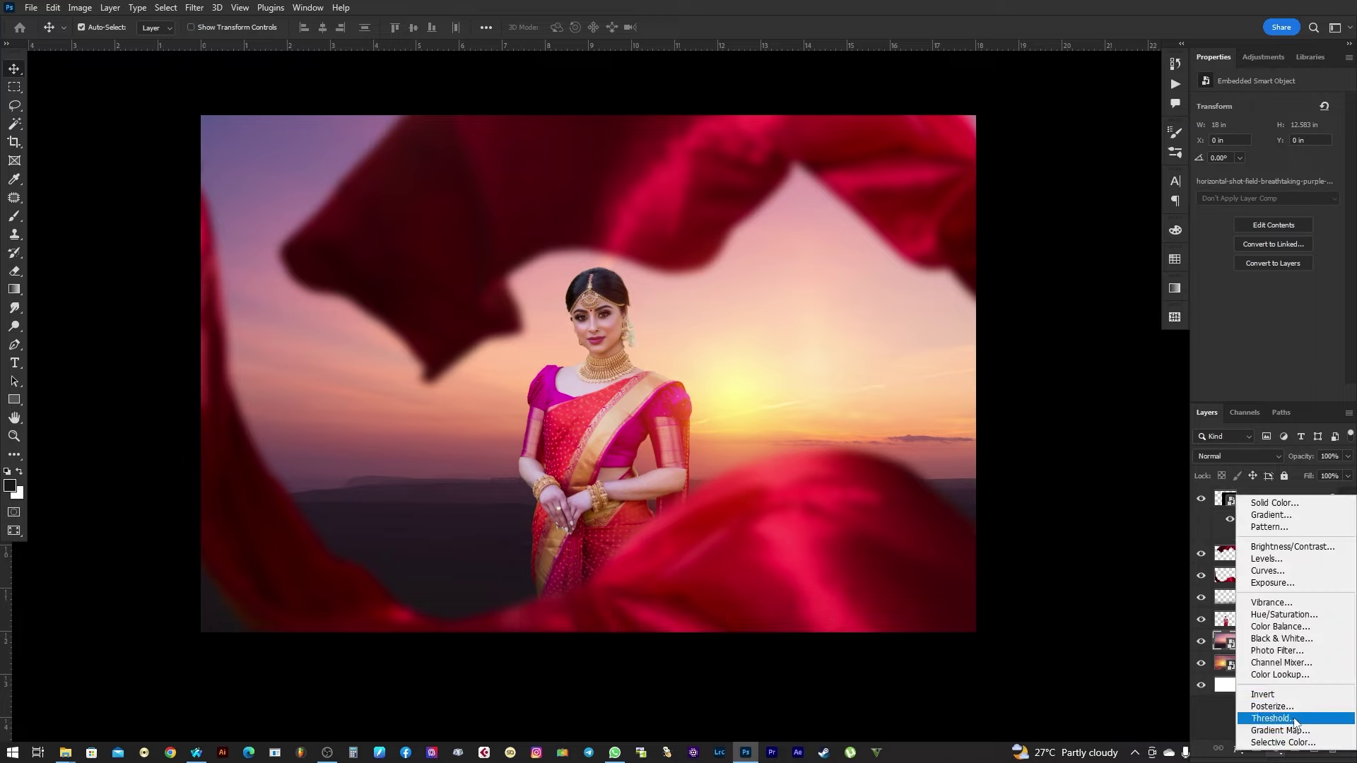
Add a Color Balance layer on the sky: midtones Cyan/Red +46, Magenta/Green -19, Yellow/Blue -77
{"action": "left_click", "coordinate": [1279, 627]}
{"action": "mouse_move", "coordinate": [1265, 177]}
{"action": "left_mouse_down"}
{"action": "mouse_move", "coordinate": [1248, 158]}
{"action": "mouse_move", "coordinate": [1215, 160]}
{"action": "mouse_move", "coordinate": [1284, 138]}
{"action": "mouse_move", "coordinate": [1221, 139]}
{"action": "mouse_move", "coordinate": [1278, 142]}
{"action": "left_mouse_up"}
{"action": "left_click", "coordinate": [1261, 106]}
{"action": "left_click", "coordinate": [1253, 119]}
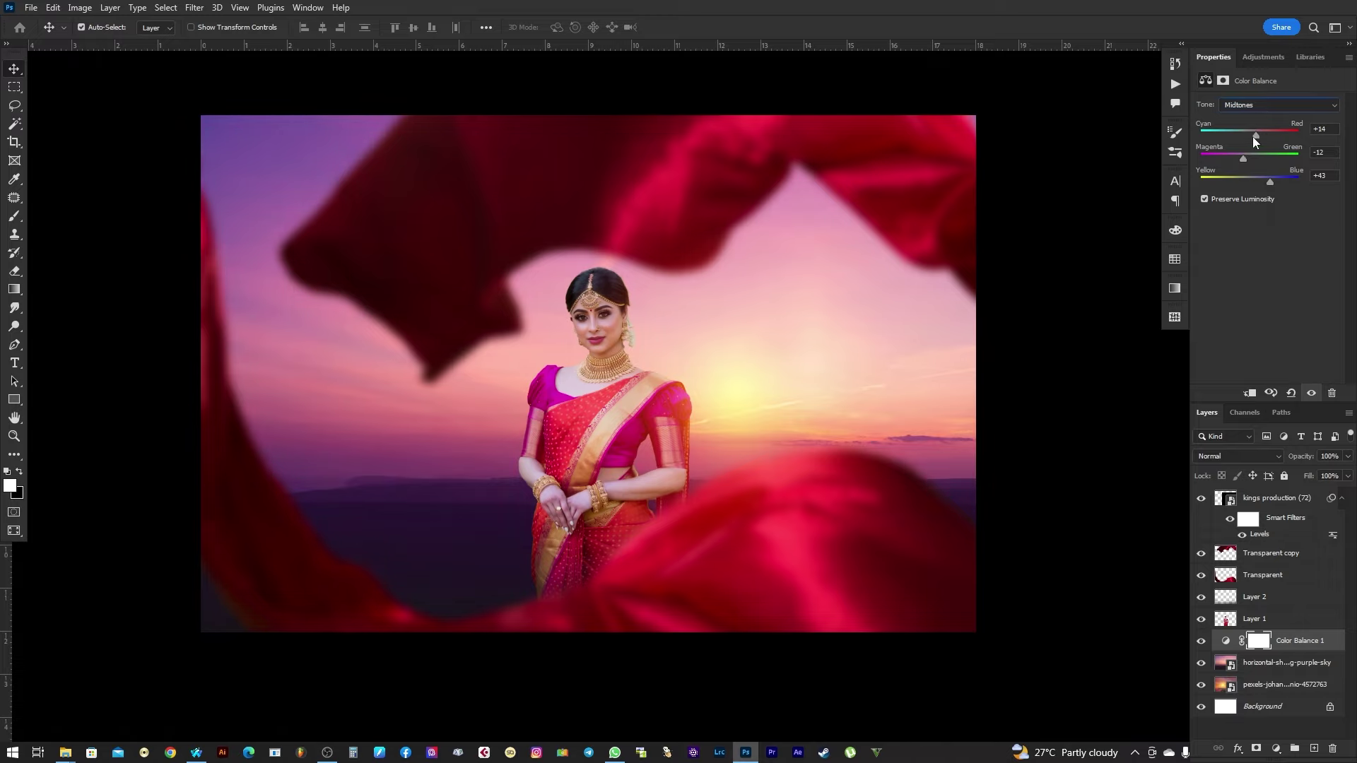
{"action": "mouse_move", "coordinate": [1252, 135]}
{"action": "left_mouse_down"}
{"action": "mouse_move", "coordinate": [1237, 137]}
{"action": "mouse_move", "coordinate": [1263, 135]}
{"action": "mouse_move", "coordinate": [1274, 153]}
{"action": "mouse_move", "coordinate": [1237, 157]}
{"action": "mouse_move", "coordinate": [1301, 185]}
{"action": "mouse_move", "coordinate": [1218, 183]}
{"action": "mouse_move", "coordinate": [1293, 182]}
{"action": "left_mouse_up"}
{"action": "mouse_move", "coordinate": [1256, 134]}
{"action": "left_mouse_down"}
{"action": "mouse_move", "coordinate": [1165, 137]}
{"action": "mouse_move", "coordinate": [1282, 138]}
{"action": "mouse_move", "coordinate": [1210, 143]}
{"action": "mouse_move", "coordinate": [1238, 181]}
{"action": "mouse_move", "coordinate": [1288, 138]}
{"action": "mouse_move", "coordinate": [1238, 162]}
{"action": "left_mouse_up"}
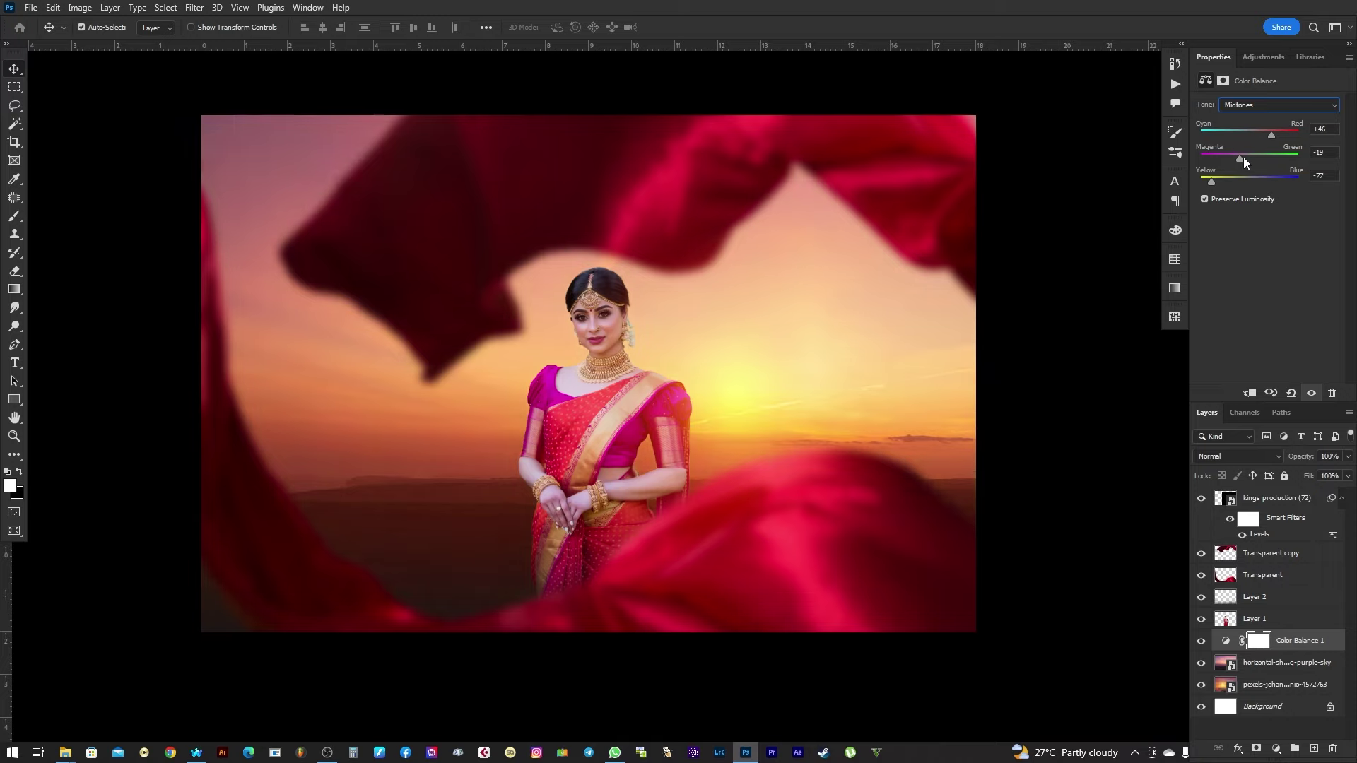
Add a Channel Mixer adjustment above the woman's photo and boost blue in the Blue output
{"action": "left_click", "coordinate": [1286, 505]}
{"action": "left_click", "coordinate": [1276, 747]}
{"action": "left_click", "coordinate": [1275, 660]}
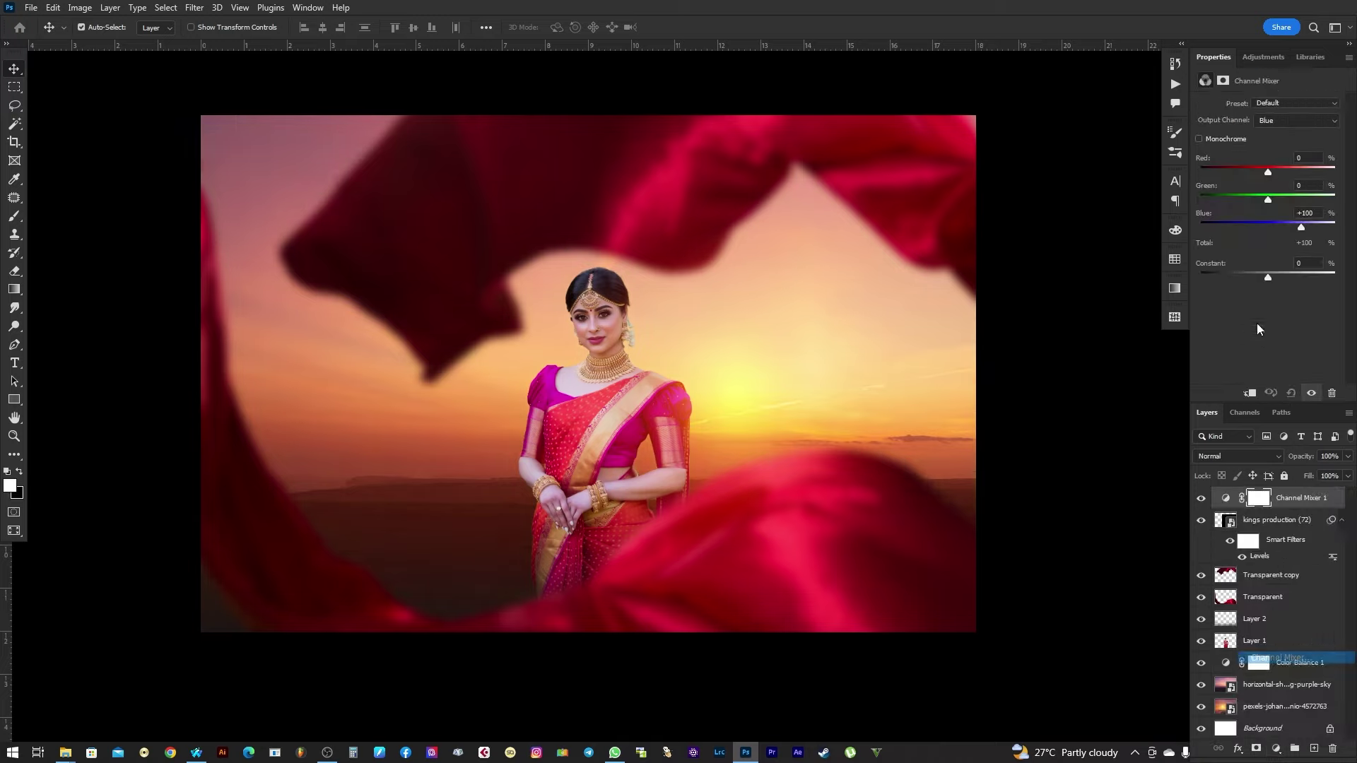
{"action": "left_click", "coordinate": [1282, 123]}
{"action": "left_click", "coordinate": [1286, 157]}
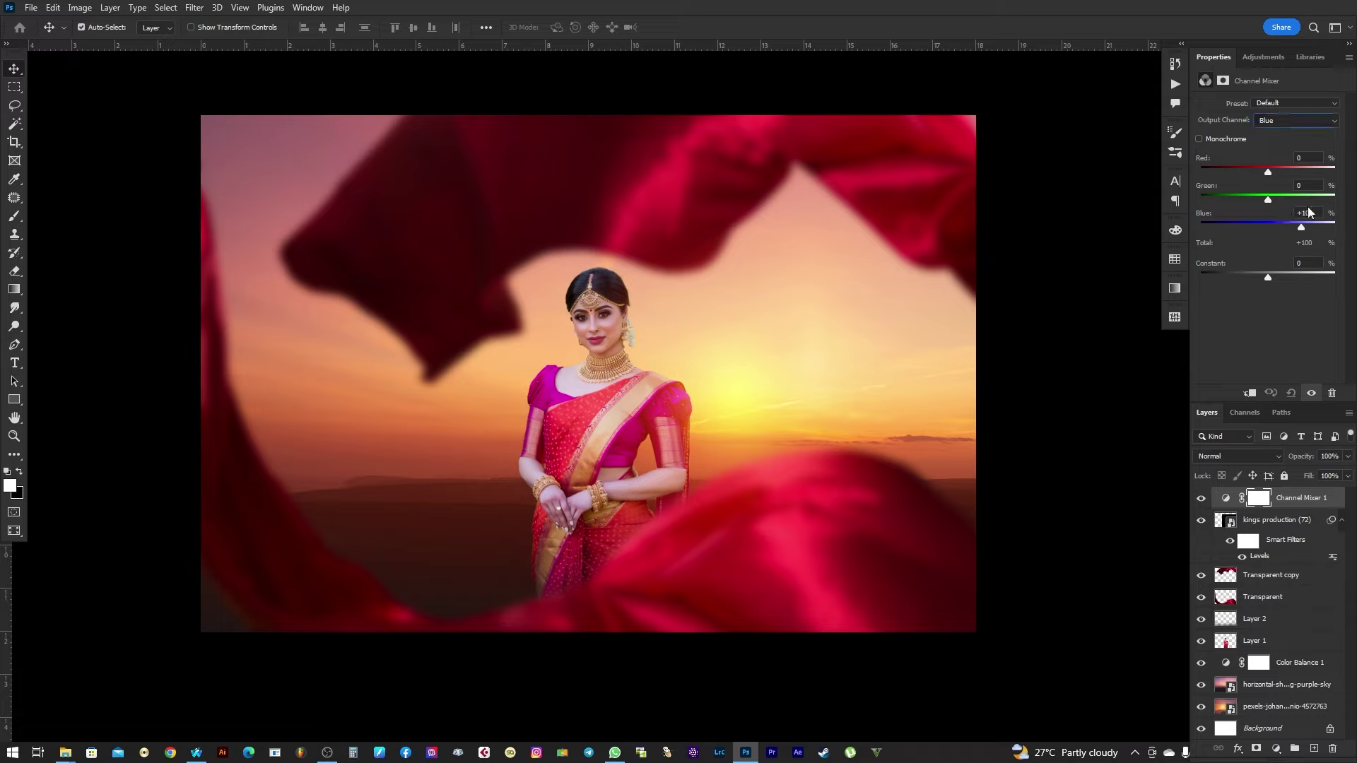
{"action": "left_click_drag", "start_coordinate": [1301, 227], "coordinate": [1312, 228]}
{"action": "mouse_move", "coordinate": [1312, 227]}
{"action": "left_mouse_down"}
{"action": "mouse_move", "coordinate": [1260, 204]}
{"action": "mouse_move", "coordinate": [1273, 175]}
{"action": "left_mouse_up"}
In the Red output channel, reduce green and slightly lower red to warm the image
{"action": "left_click", "coordinate": [1279, 122]}
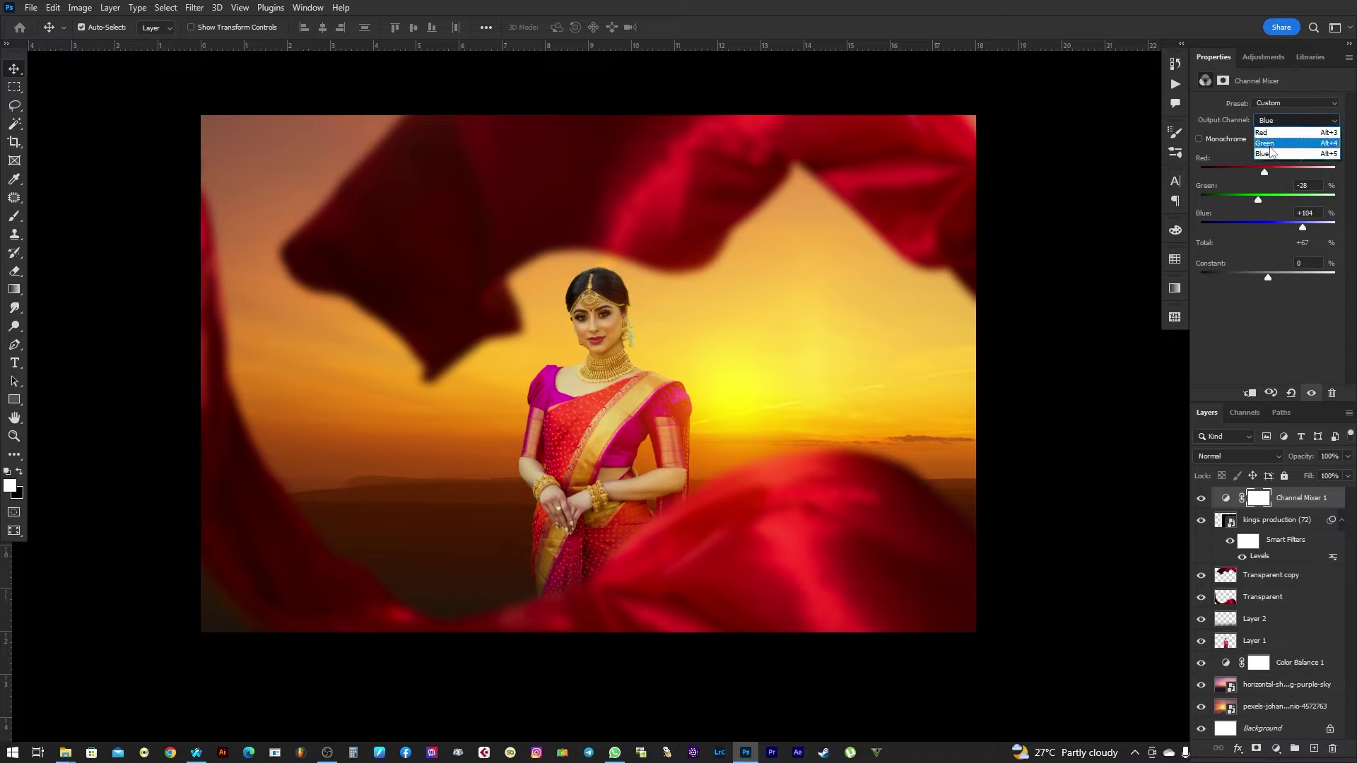
{"action": "left_click", "coordinate": [1272, 143]}
{"action": "left_click", "coordinate": [1282, 126]}
{"action": "left_click", "coordinate": [1276, 132]}
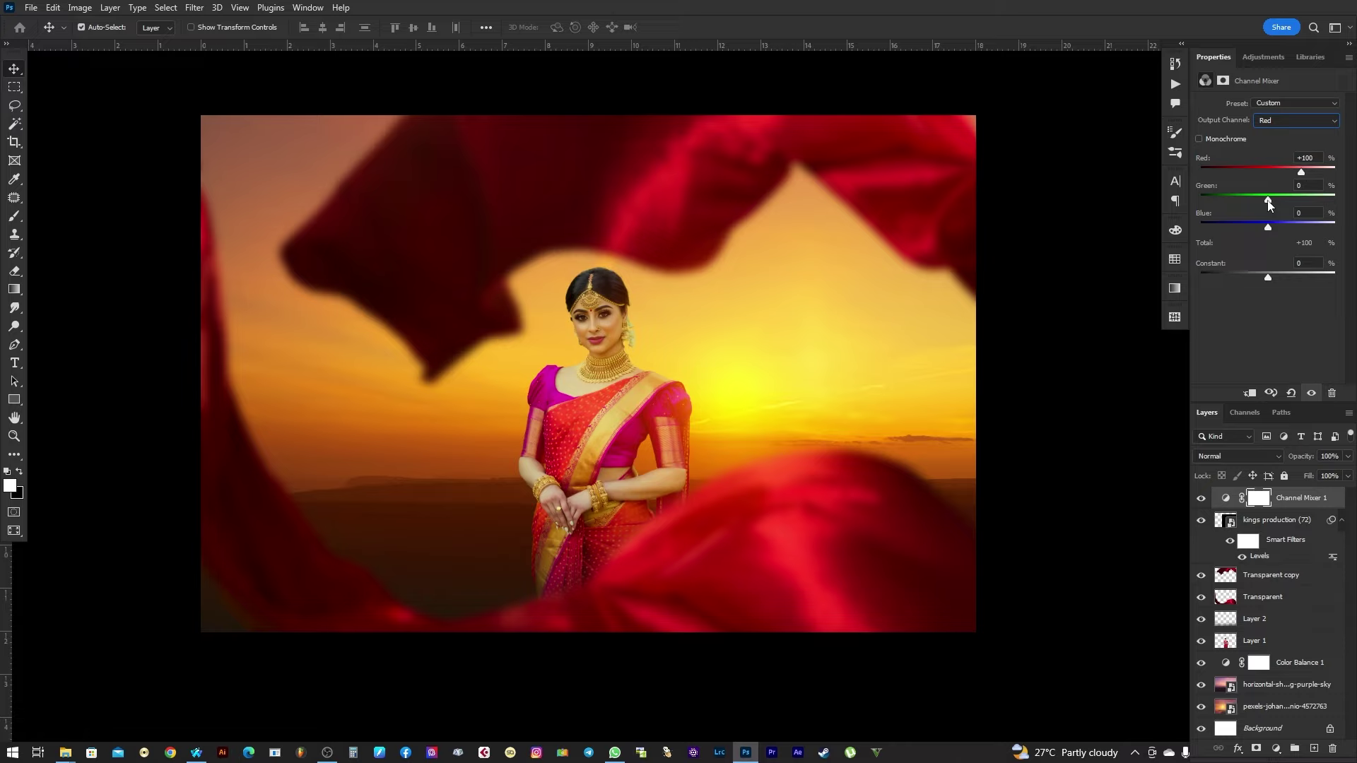
{"action": "left_click_drag", "start_coordinate": [1277, 204], "coordinate": [1264, 204]}
{"action": "mouse_move", "coordinate": [1264, 203]}
{"action": "left_mouse_down"}
{"action": "mouse_move", "coordinate": [1285, 227]}
{"action": "mouse_move", "coordinate": [1267, 226]}
{"action": "left_mouse_up"}
{"action": "left_click_drag", "start_coordinate": [1301, 175], "coordinate": [1298, 175]}
Tune the Green output (more green and red, less blue), then boost the Blue output again
{"action": "left_click", "coordinate": [1290, 120]}
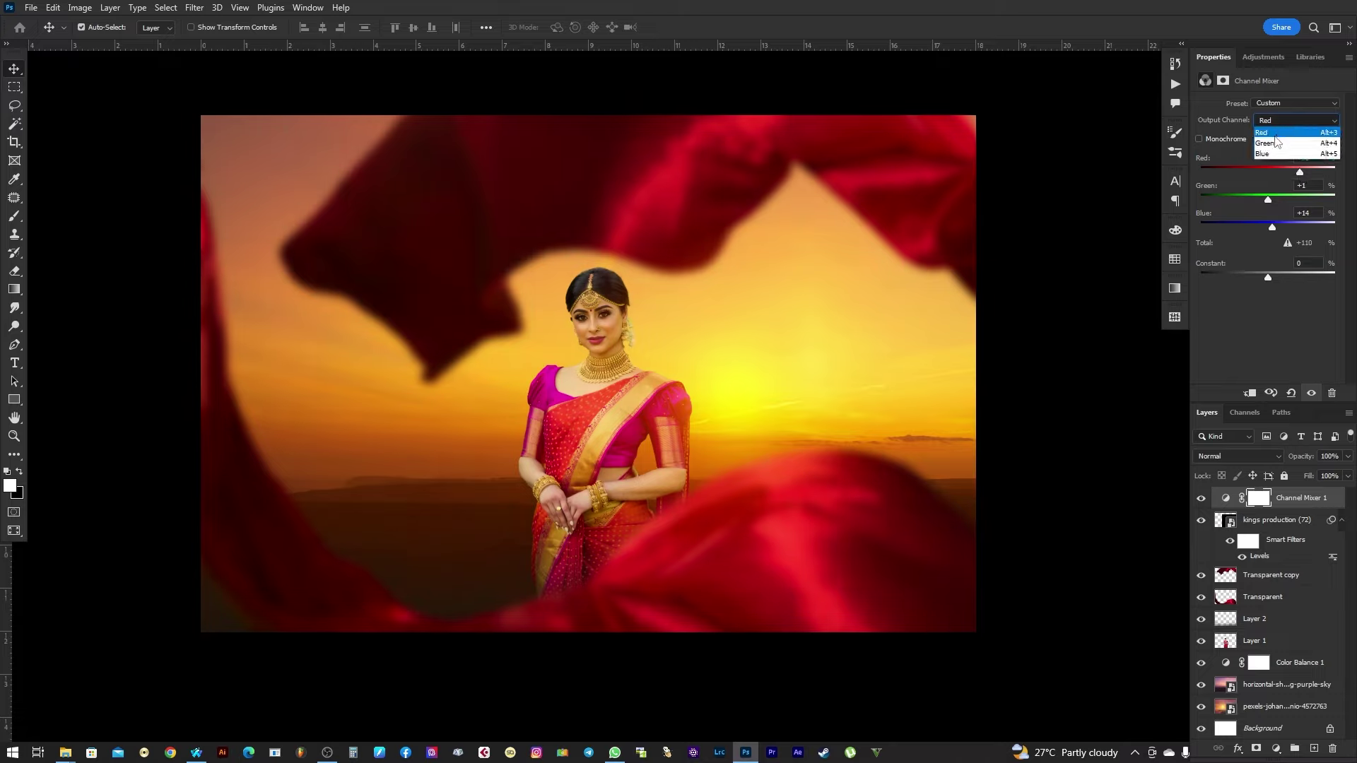
{"action": "left_click", "coordinate": [1279, 141]}
{"action": "left_click_drag", "start_coordinate": [1299, 204], "coordinate": [1300, 203]}
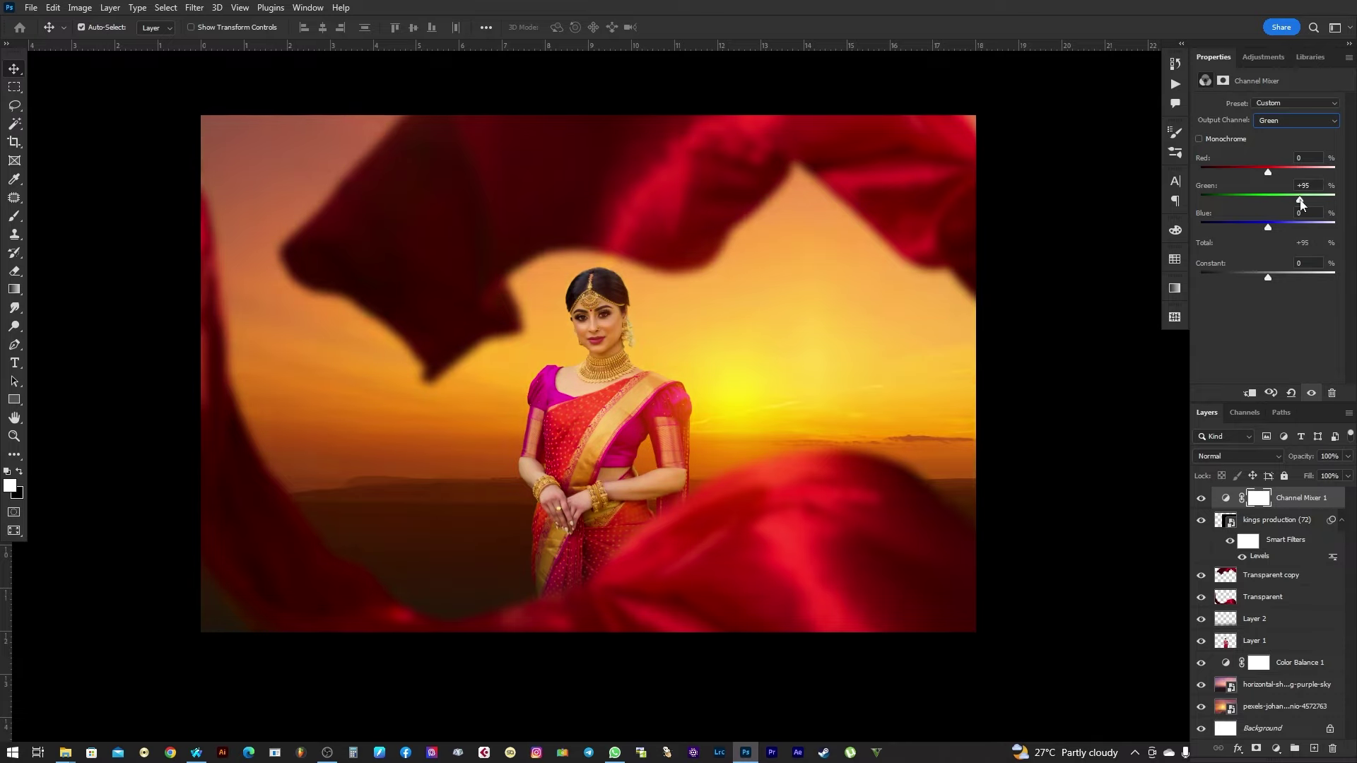
{"action": "left_click_drag", "start_coordinate": [1269, 171], "coordinate": [1271, 172]}
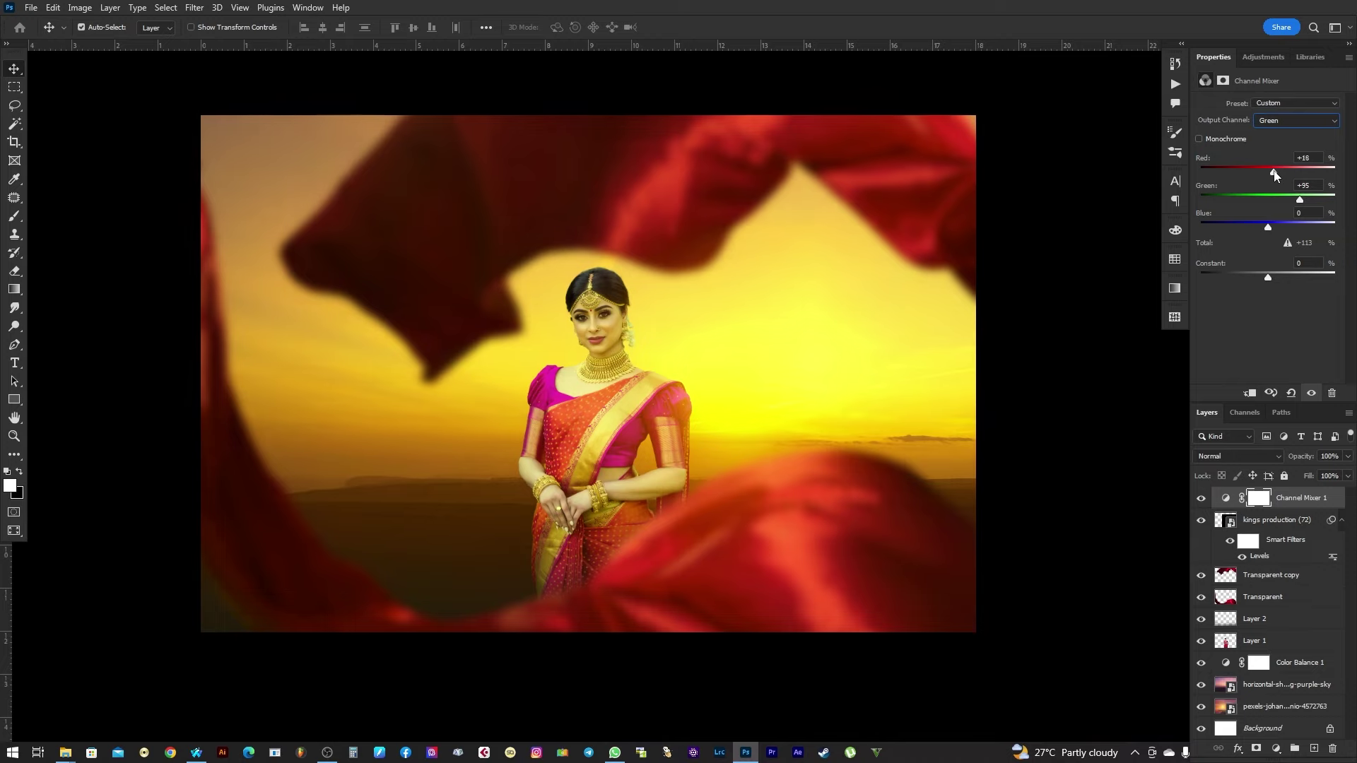
{"action": "left_click_drag", "start_coordinate": [1269, 227], "coordinate": [1272, 230]}
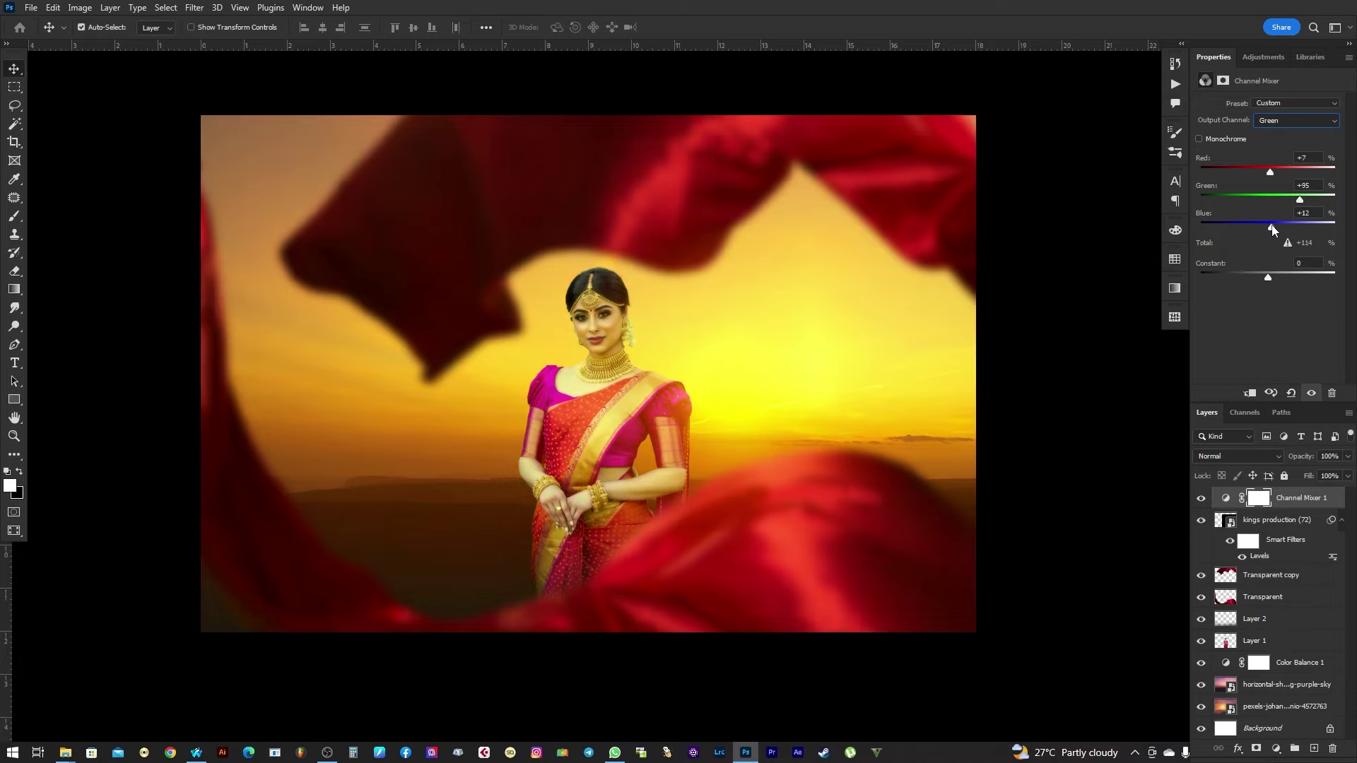
{"action": "left_click", "coordinate": [1281, 121]}
{"action": "left_click", "coordinate": [1266, 151]}
{"action": "left_click_drag", "start_coordinate": [1304, 227], "coordinate": [1313, 228]}
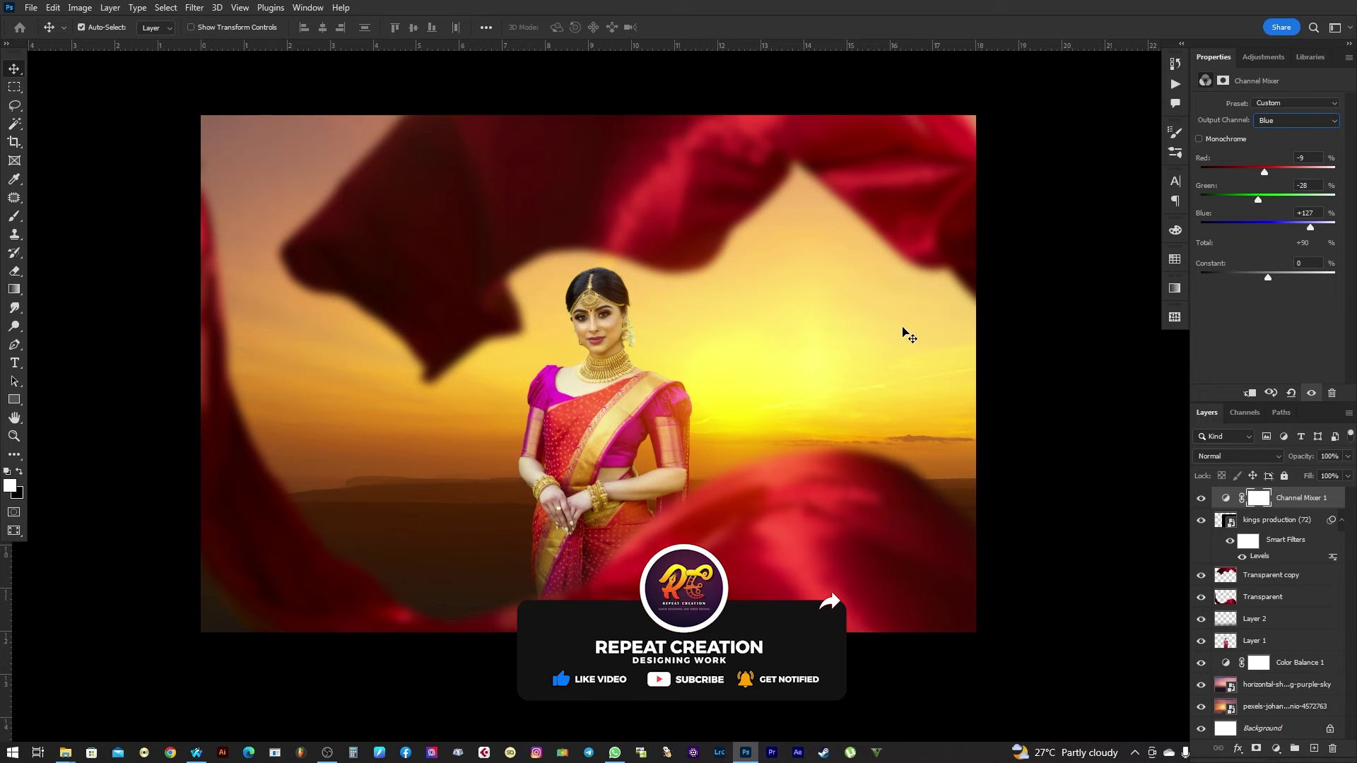
{"action": "left_click", "coordinate": [628, 326]}
Zoom in and raise blue in the Channel Mixer's Blue output slightly further
{"action": "scroll", "coordinate": [639, 374], "scroll_direction": "up", "scroll_amount": 2}
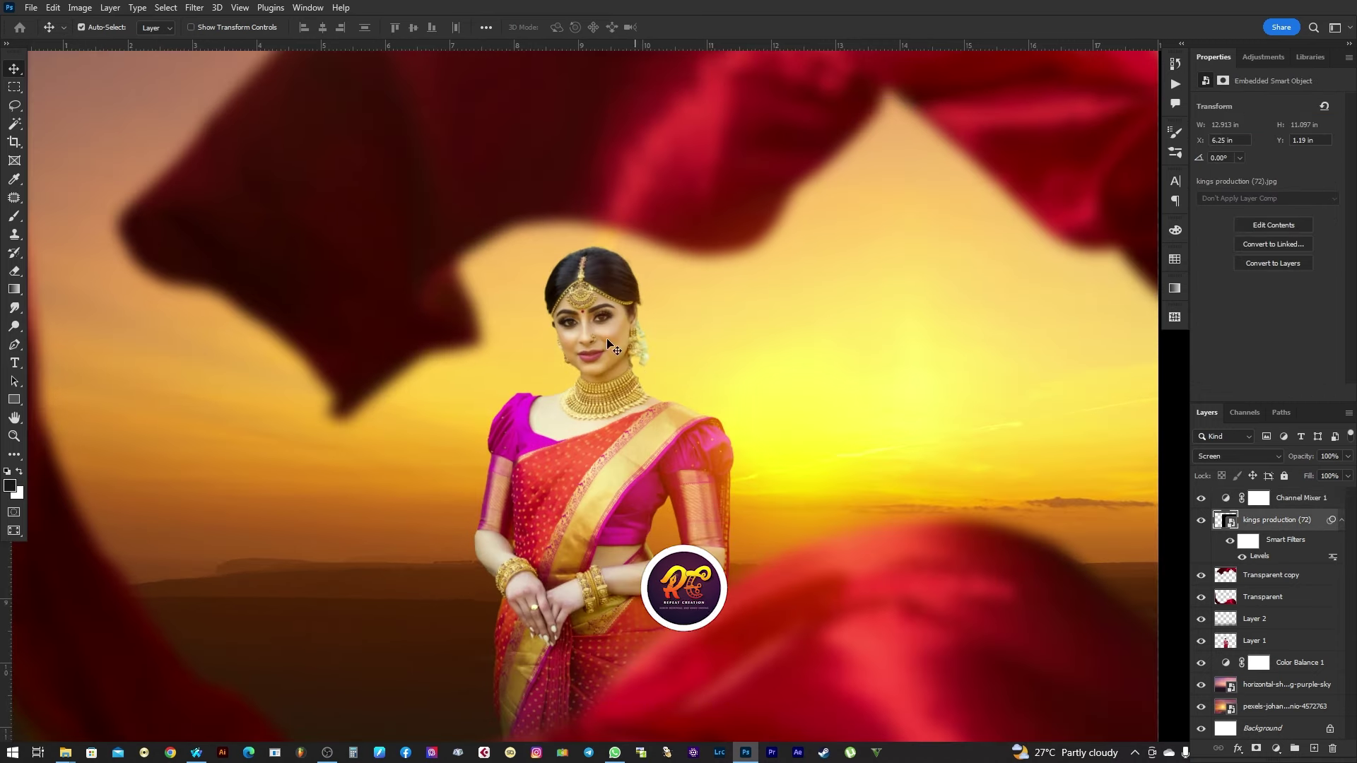
{"action": "scroll", "coordinate": [600, 329], "scroll_direction": "up", "scroll_amount": 3}
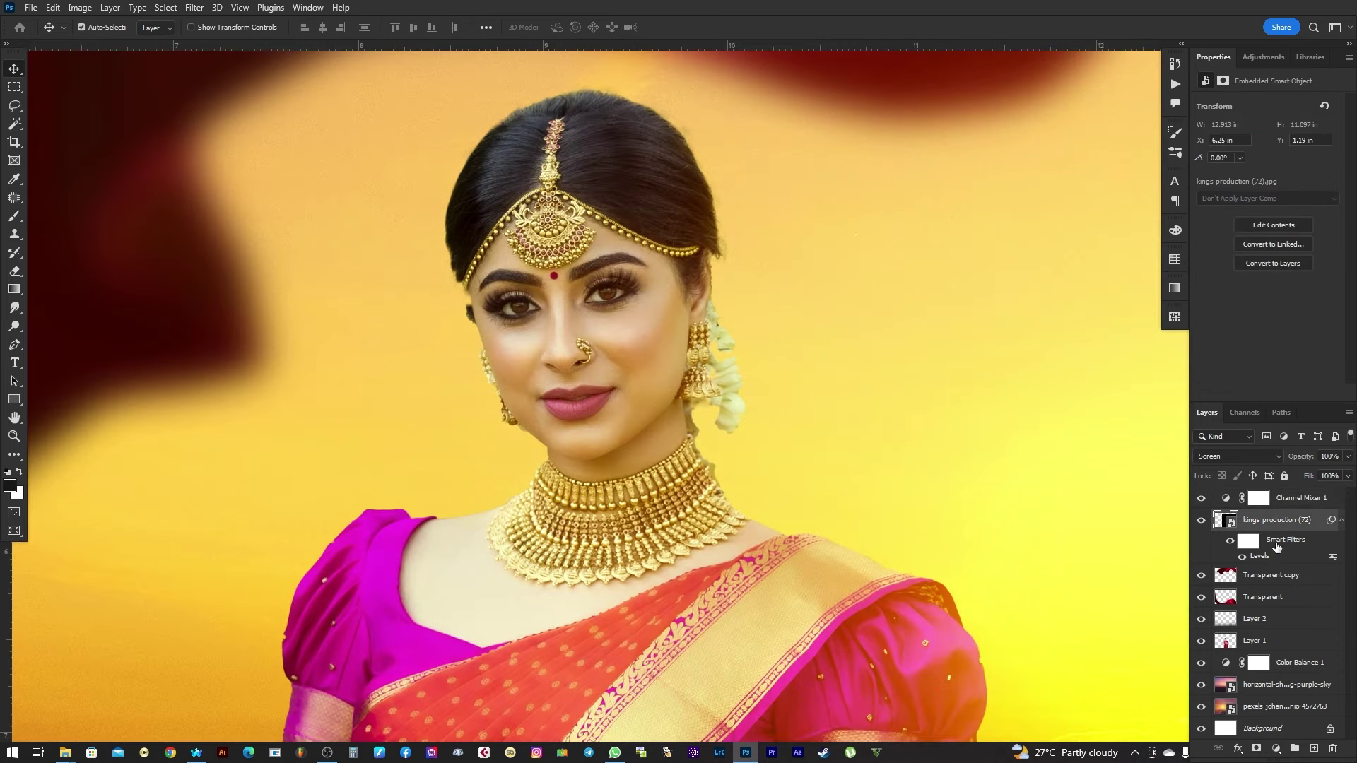
{"action": "left_click", "coordinate": [1300, 498]}
{"action": "left_click_drag", "start_coordinate": [1313, 227], "coordinate": [1316, 230]}
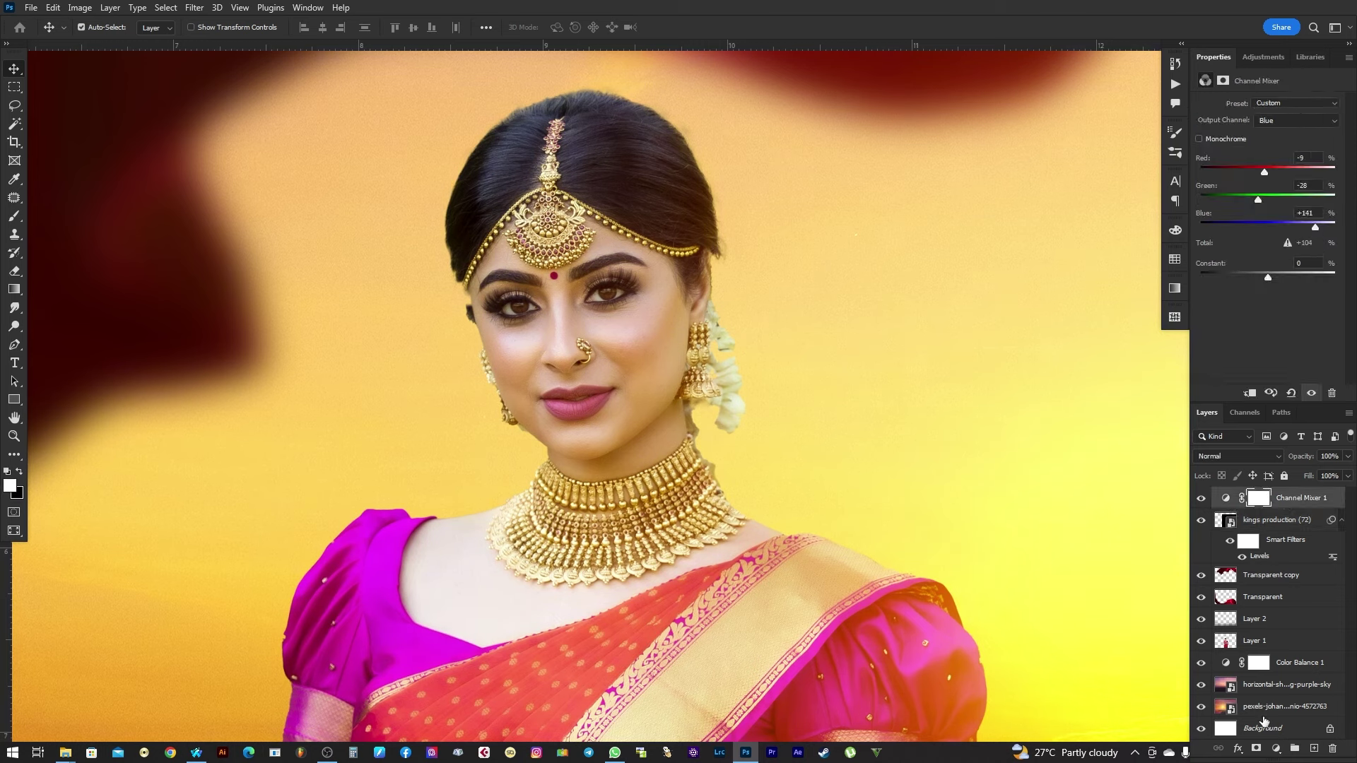
Add a top Brightness/Contrast layer (brightness -9, contrast 35) and fit the image on screen
{"action": "left_click", "coordinate": [1276, 749]}
{"action": "left_click", "coordinate": [1269, 547]}
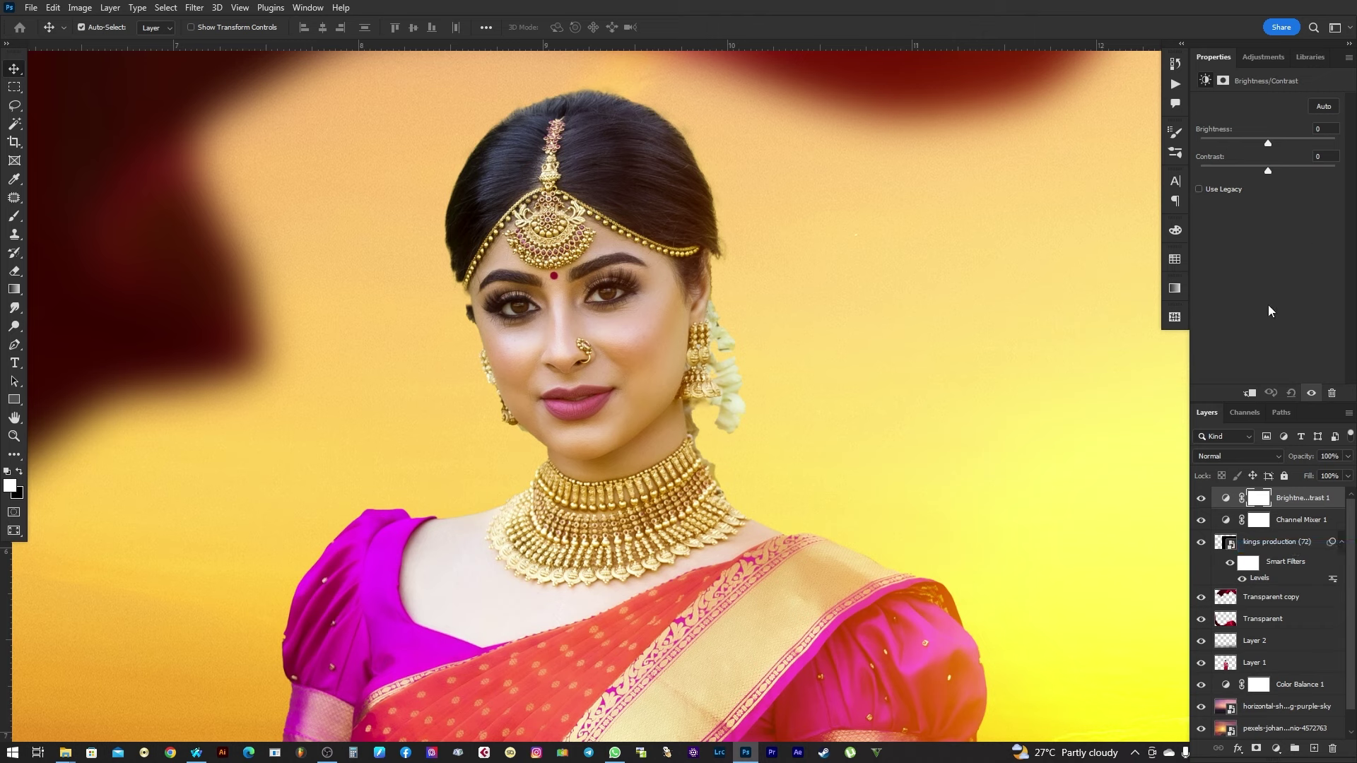
{"action": "mouse_move", "coordinate": [1274, 170]}
{"action": "left_mouse_down"}
{"action": "mouse_move", "coordinate": [1291, 170]}
{"action": "mouse_move", "coordinate": [1260, 146]}
{"action": "left_mouse_up"}
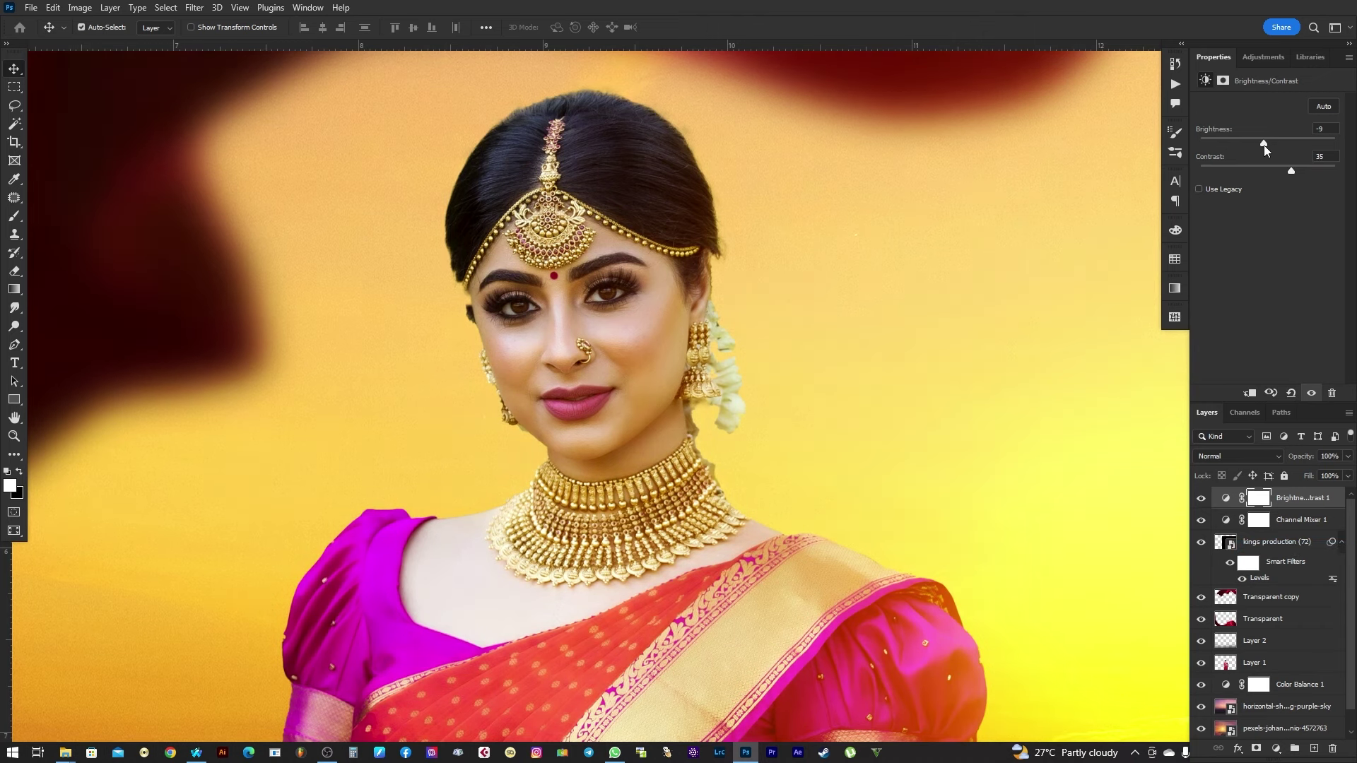
{"action": "left_click", "coordinate": [672, 329]}
{"action": "right_click", "coordinate": [672, 328]}
{"action": "left_click", "coordinate": [682, 334]}
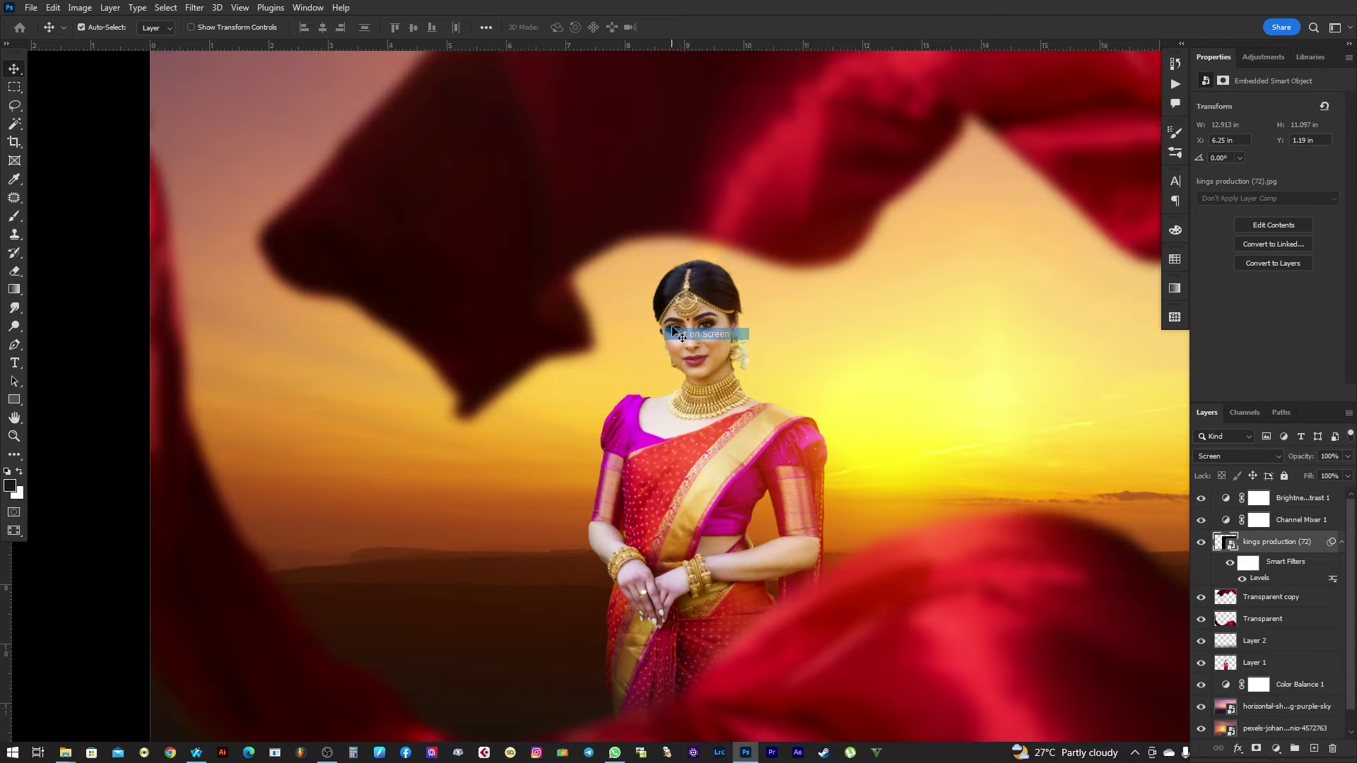
{"action": "scroll", "coordinate": [727, 339], "scroll_direction": "down", "scroll_amount": 3}
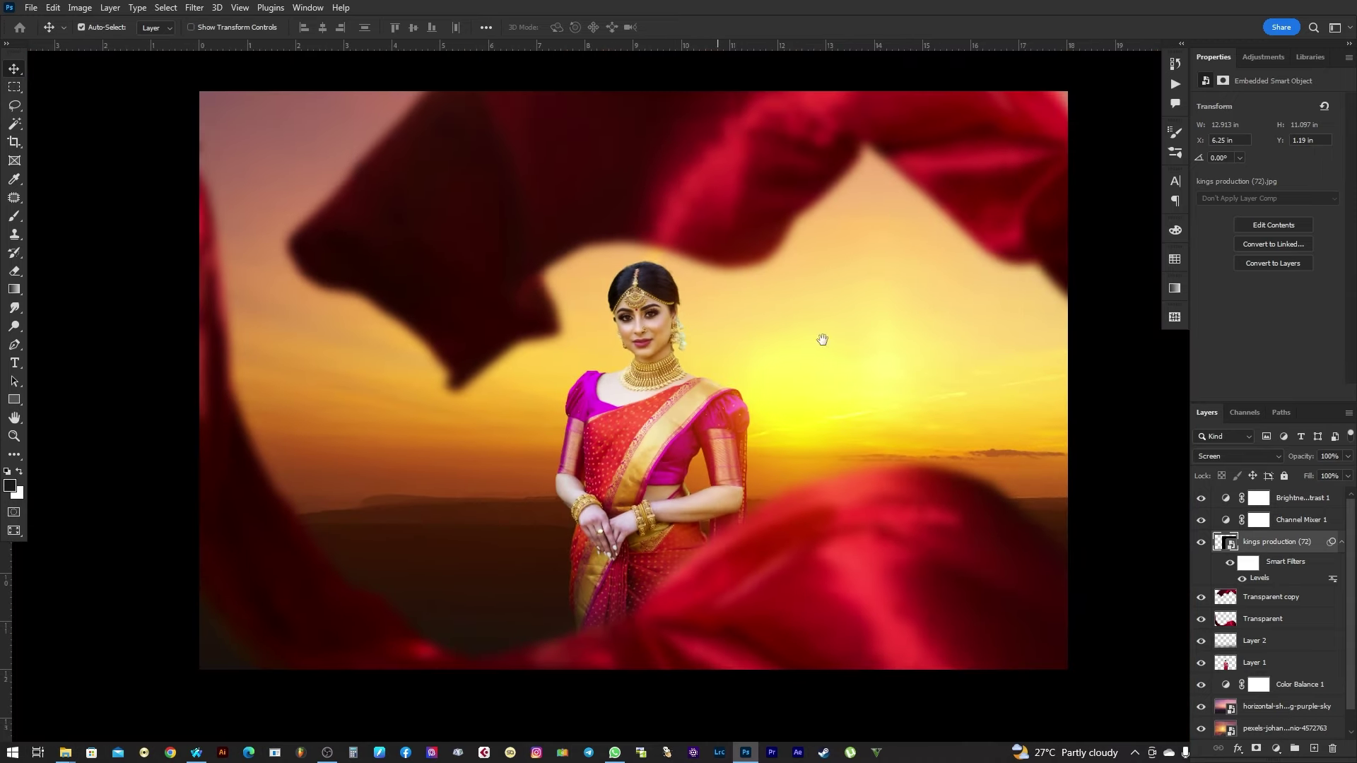
{"action": "left_click", "coordinate": [1302, 498]}
{"action": "left_click", "coordinate": [1275, 748]}
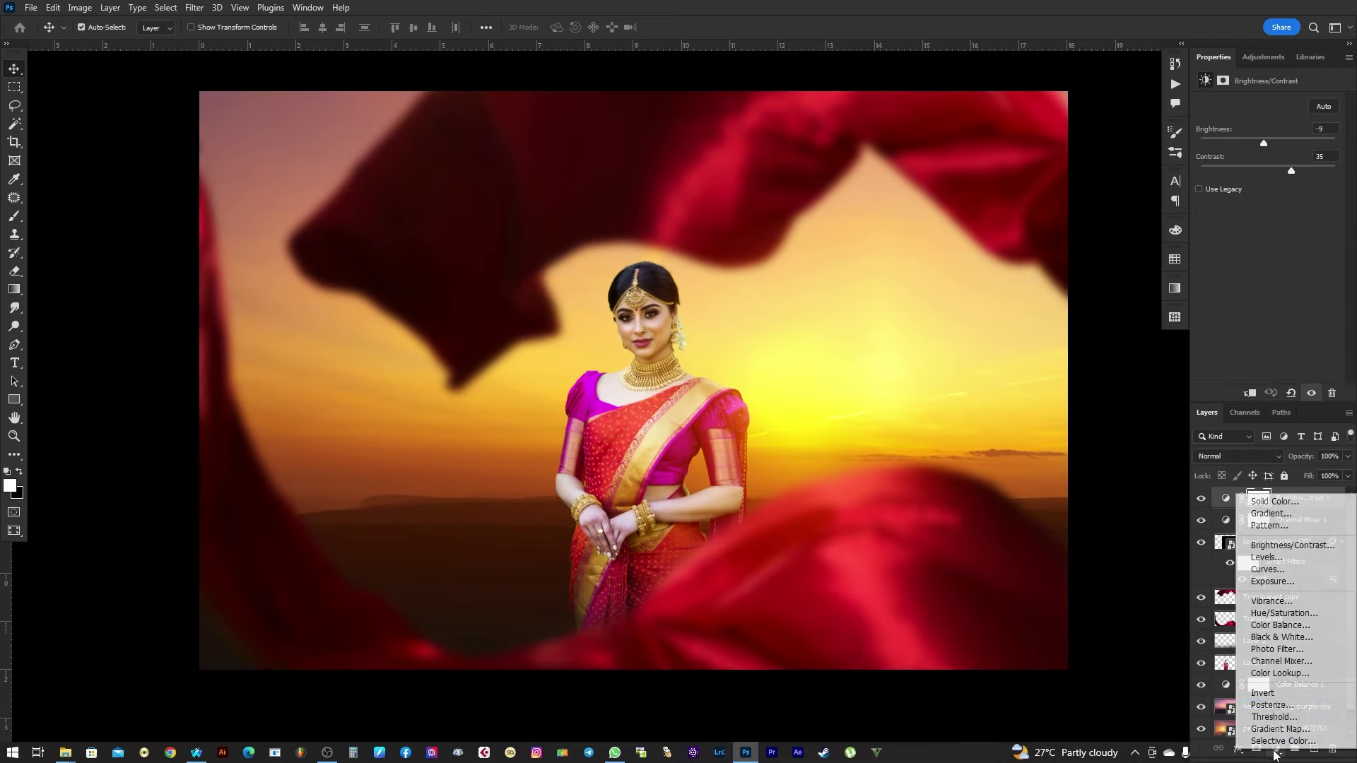
Add Selective Color: more magenta in Yellows, more magenta and less cyan in Reds
{"action": "left_click", "coordinate": [1272, 742]}
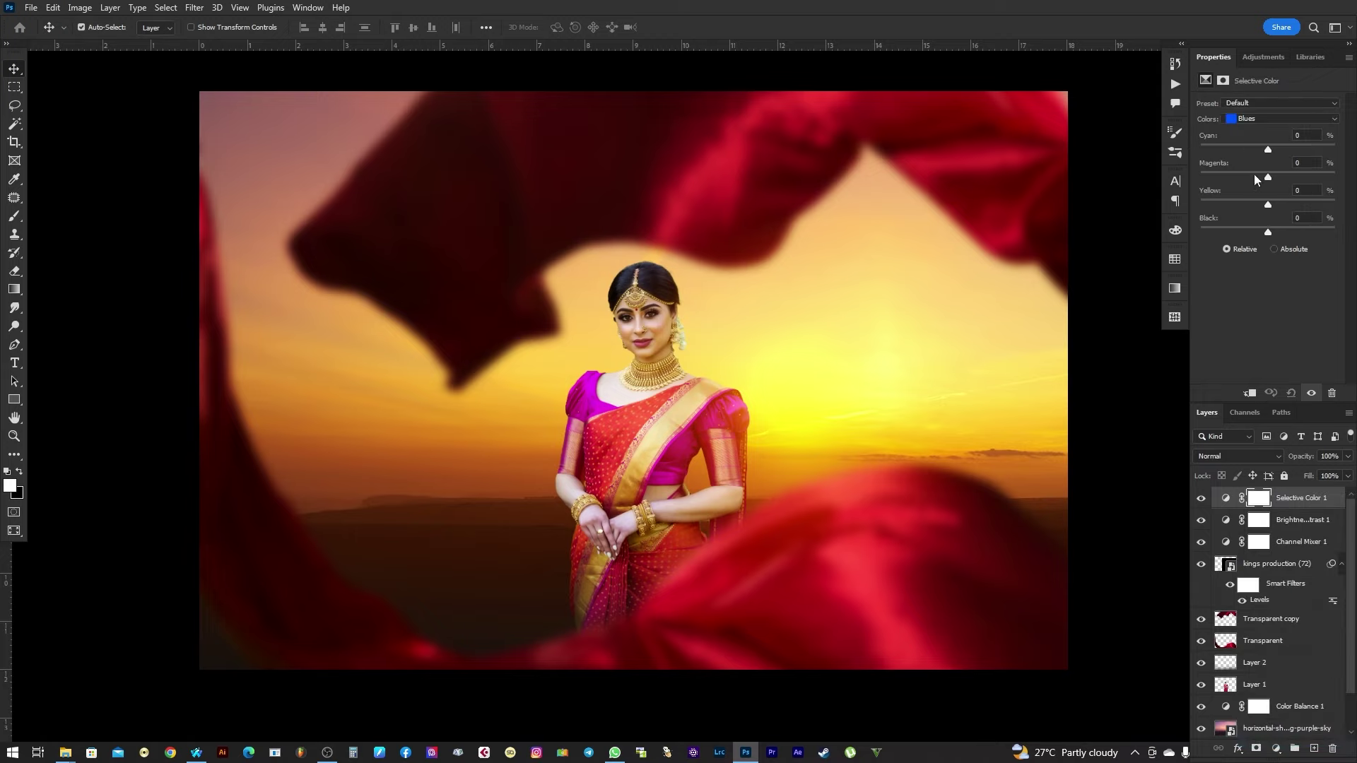
{"action": "left_click", "coordinate": [1265, 121]}
{"action": "left_click", "coordinate": [1257, 141]}
{"action": "left_click_drag", "start_coordinate": [1290, 175], "coordinate": [1299, 155]}
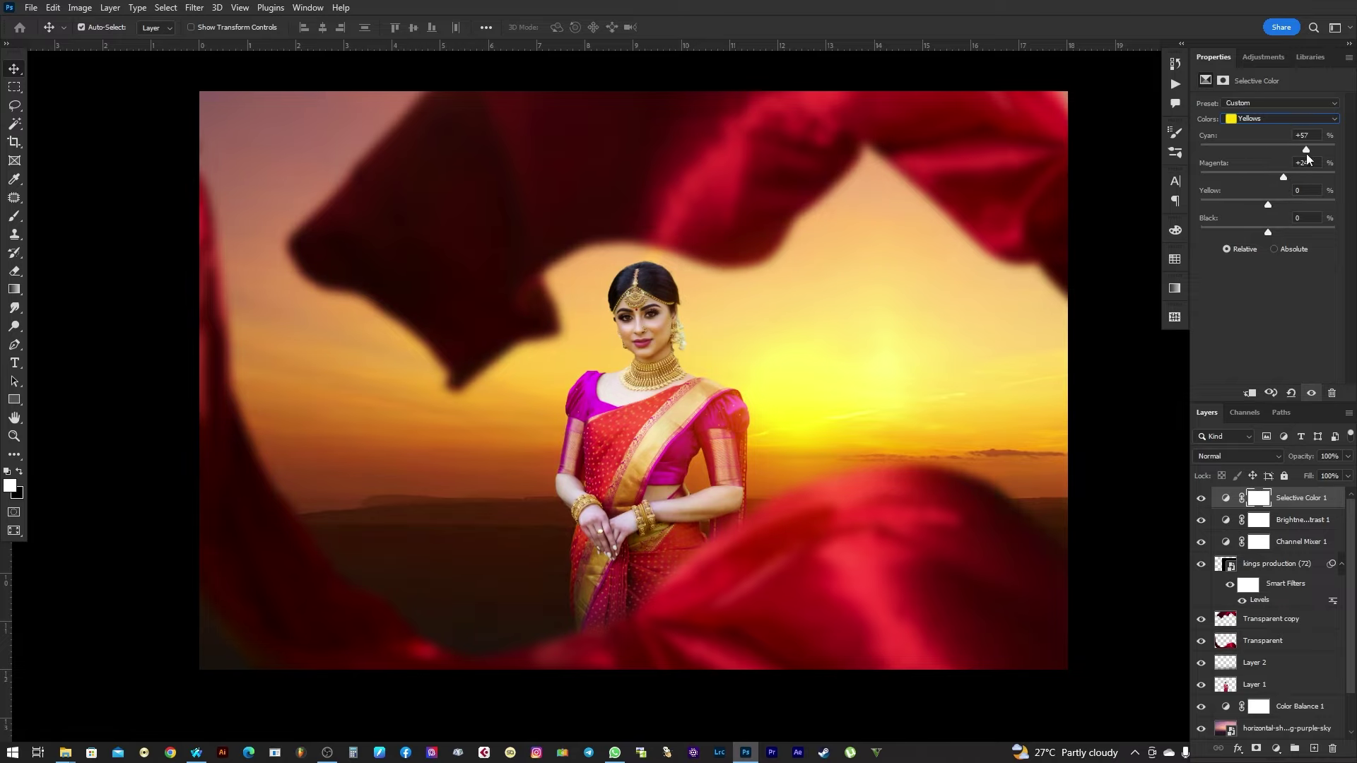
{"action": "left_click", "coordinate": [1273, 120]}
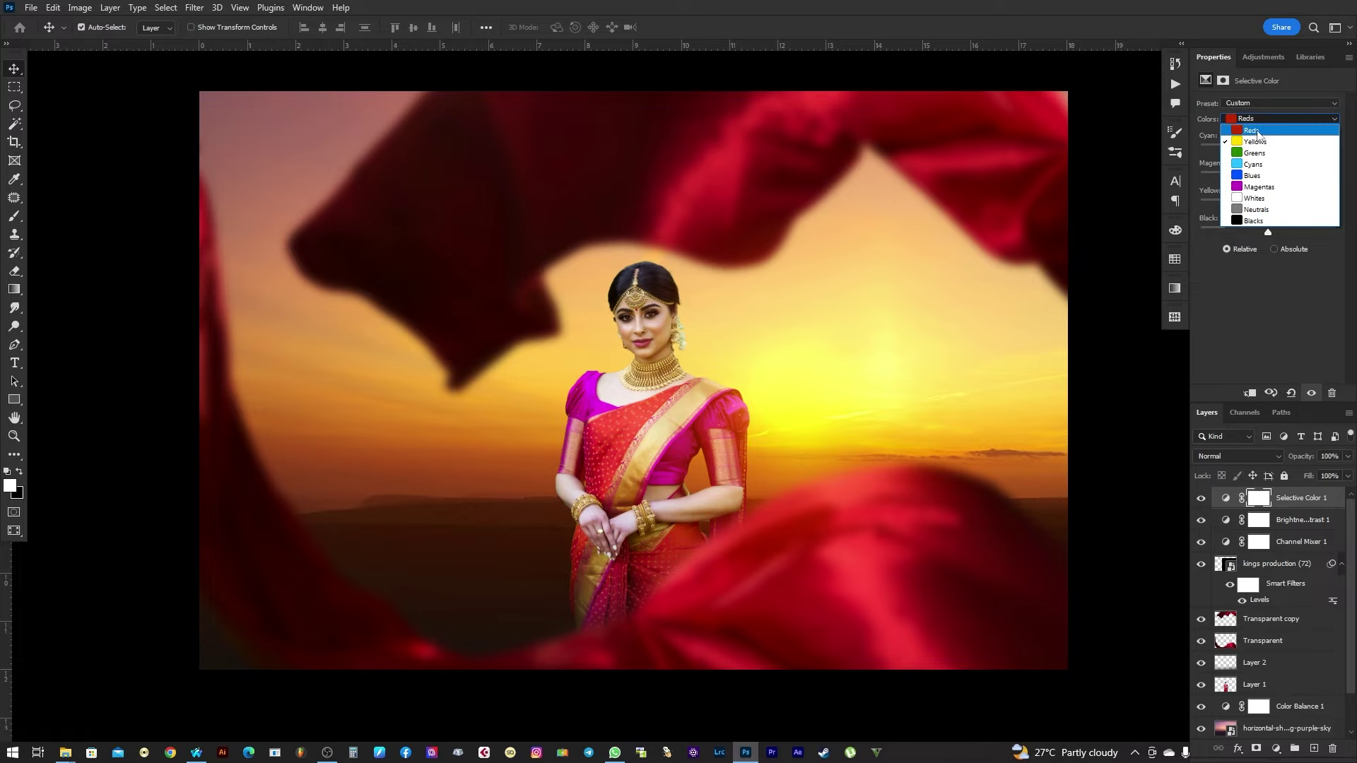
{"action": "left_click", "coordinate": [1265, 125]}
{"action": "mouse_move", "coordinate": [1267, 176]}
{"action": "left_mouse_down"}
{"action": "mouse_move", "coordinate": [1284, 178]}
{"action": "mouse_move", "coordinate": [1249, 181]}
{"action": "mouse_move", "coordinate": [1267, 180]}
{"action": "left_mouse_up"}
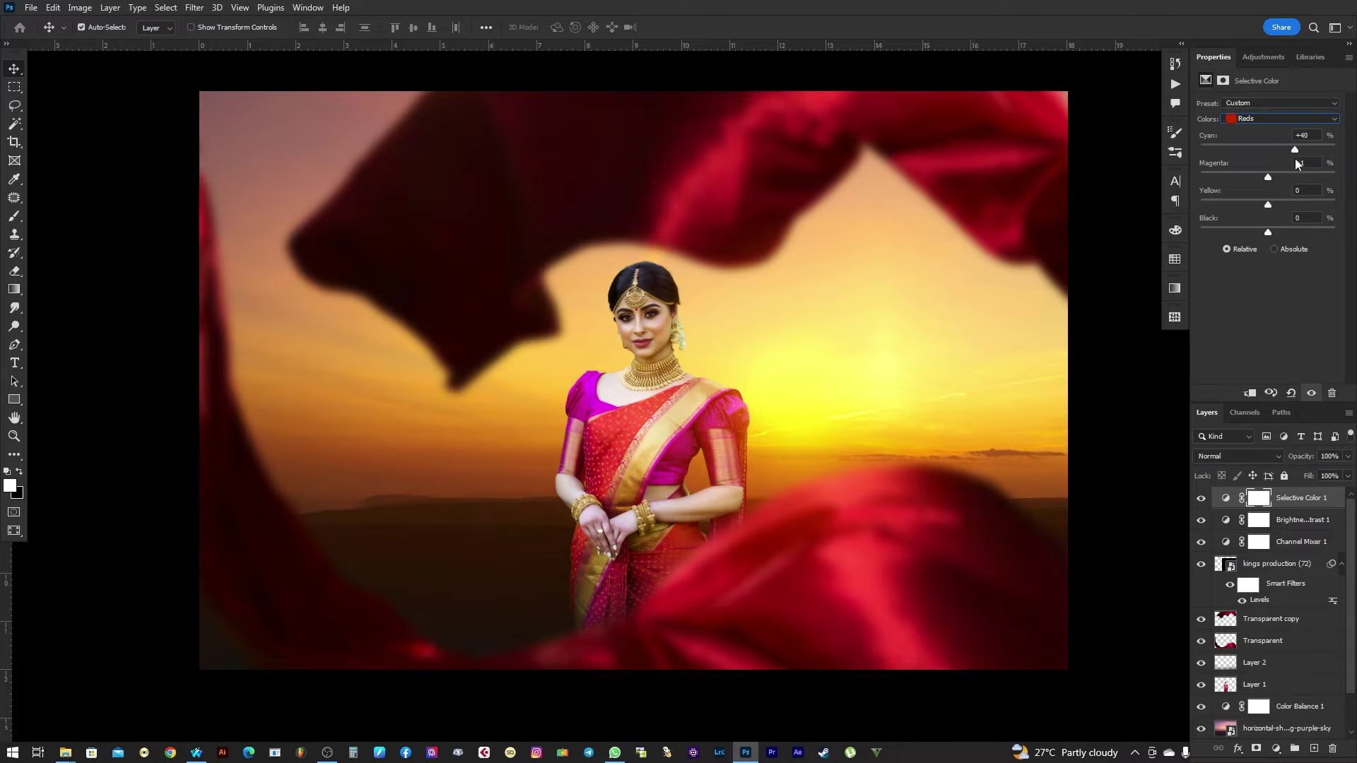
{"action": "mouse_move", "coordinate": [1294, 159]}
{"action": "left_mouse_down"}
{"action": "mouse_move", "coordinate": [1185, 161]}
{"action": "mouse_move", "coordinate": [1263, 173]}
{"action": "left_mouse_up"}
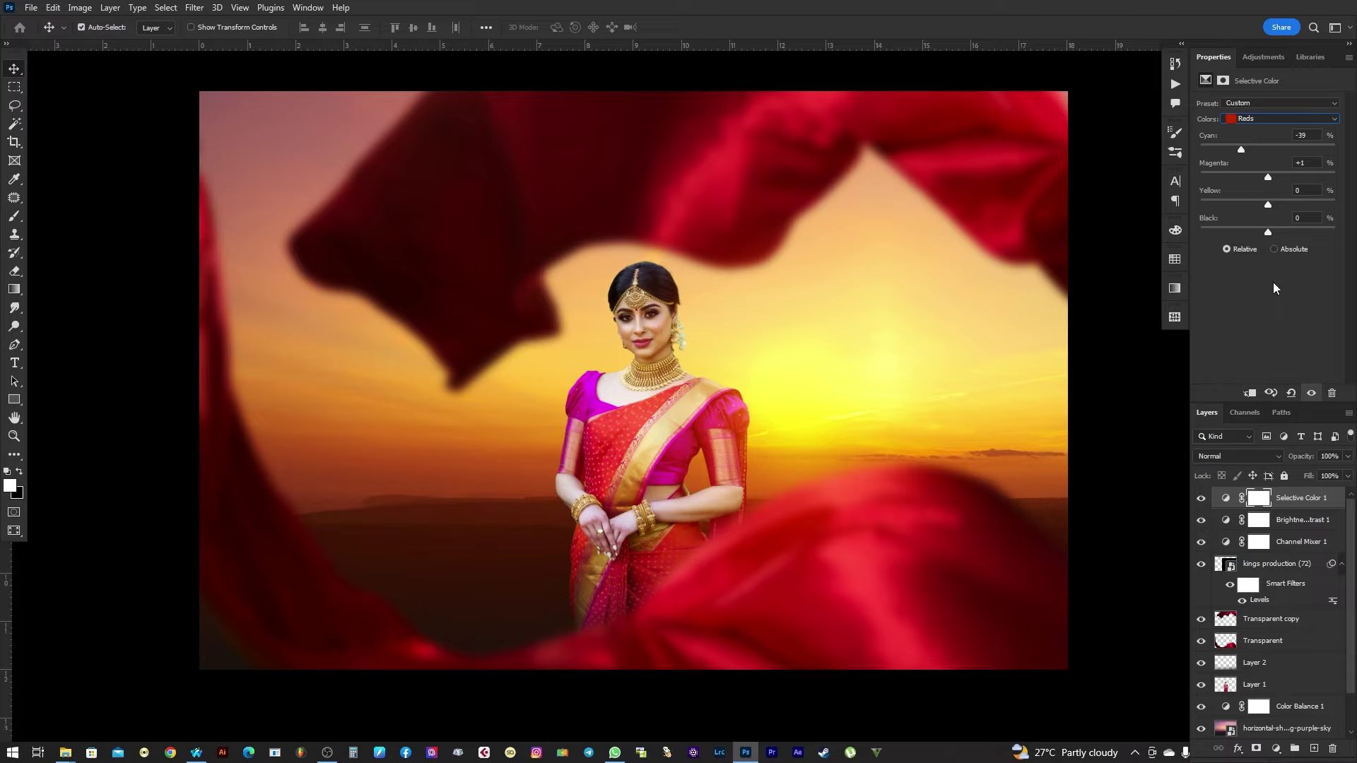
Inspect the composite in full-screen mode, panning and zooming across it
{"action": "key", "text": "f"}
{"action": "key", "text": "f"}
{"action": "left_click_drag", "start_coordinate": [735, 369], "coordinate": [694, 347]}
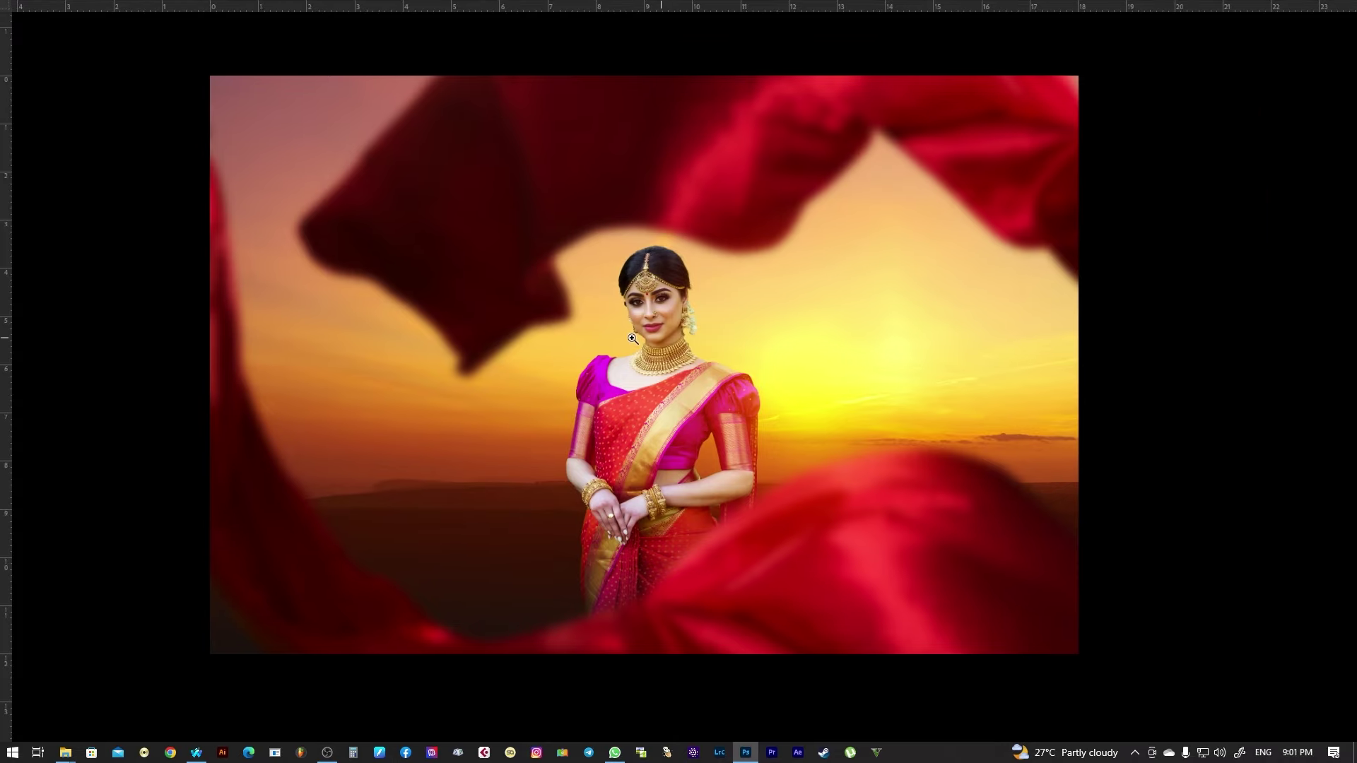
{"action": "left_click", "coordinate": [632, 338], "text": "alt"}
{"action": "key", "text": "f"}
{"action": "key", "text": "f"}
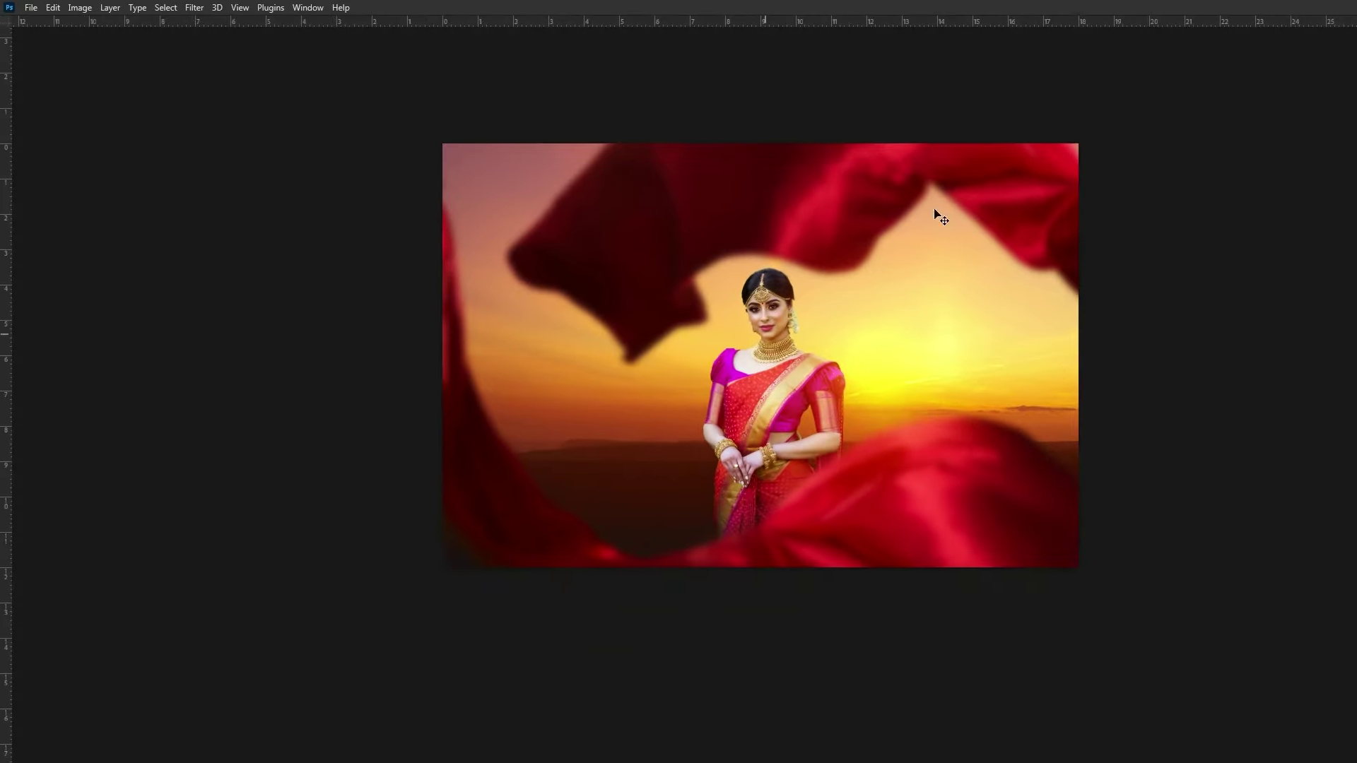
{"action": "key", "text": "z"}
{"action": "left_click_drag", "start_coordinate": [763, 227], "coordinate": [751, 324]}
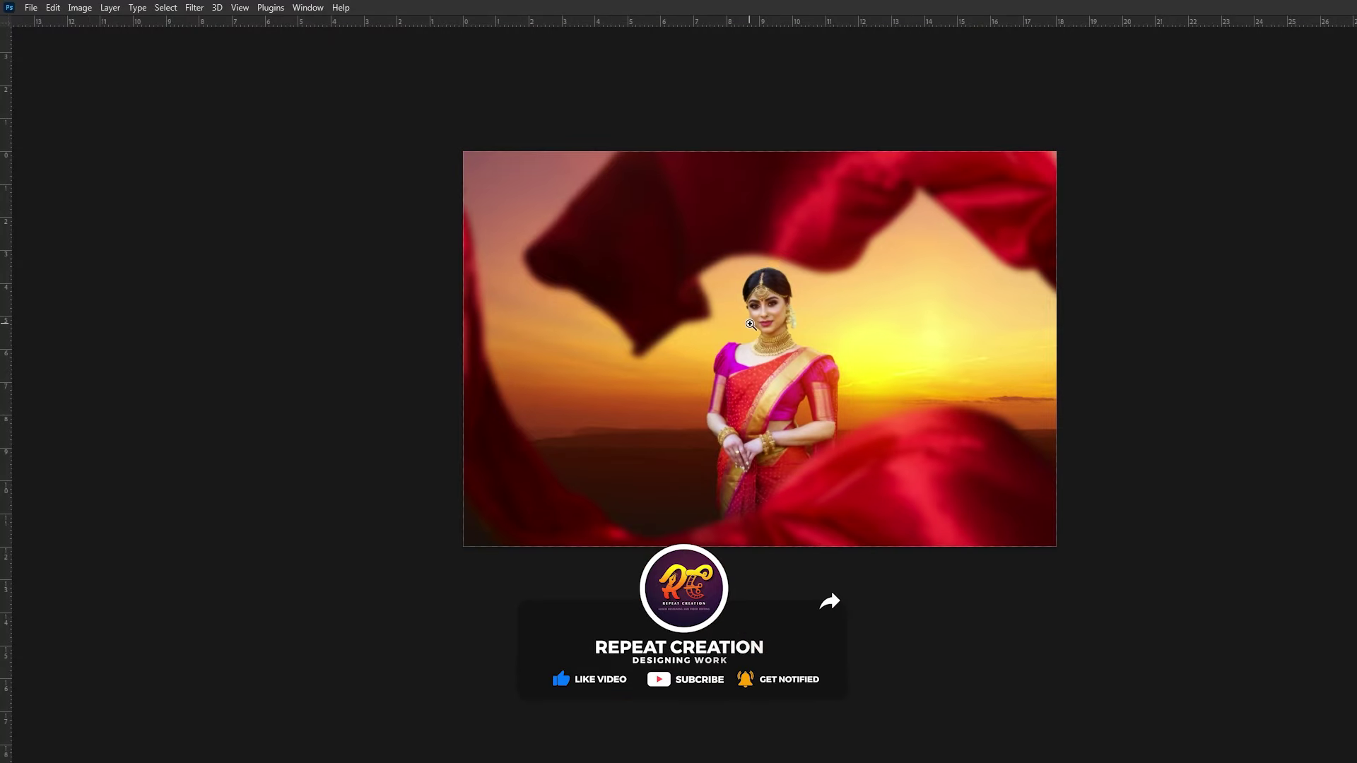
{"action": "left_click", "coordinate": [750, 324]}
Return to the standard workspace with panels and list the layers under the woman
{"action": "key", "text": "shift+f"}
{"action": "key", "text": "Tab"}
{"action": "key", "text": "f"}
{"action": "left_click_drag", "start_coordinate": [789, 506], "coordinate": [720, 457]}
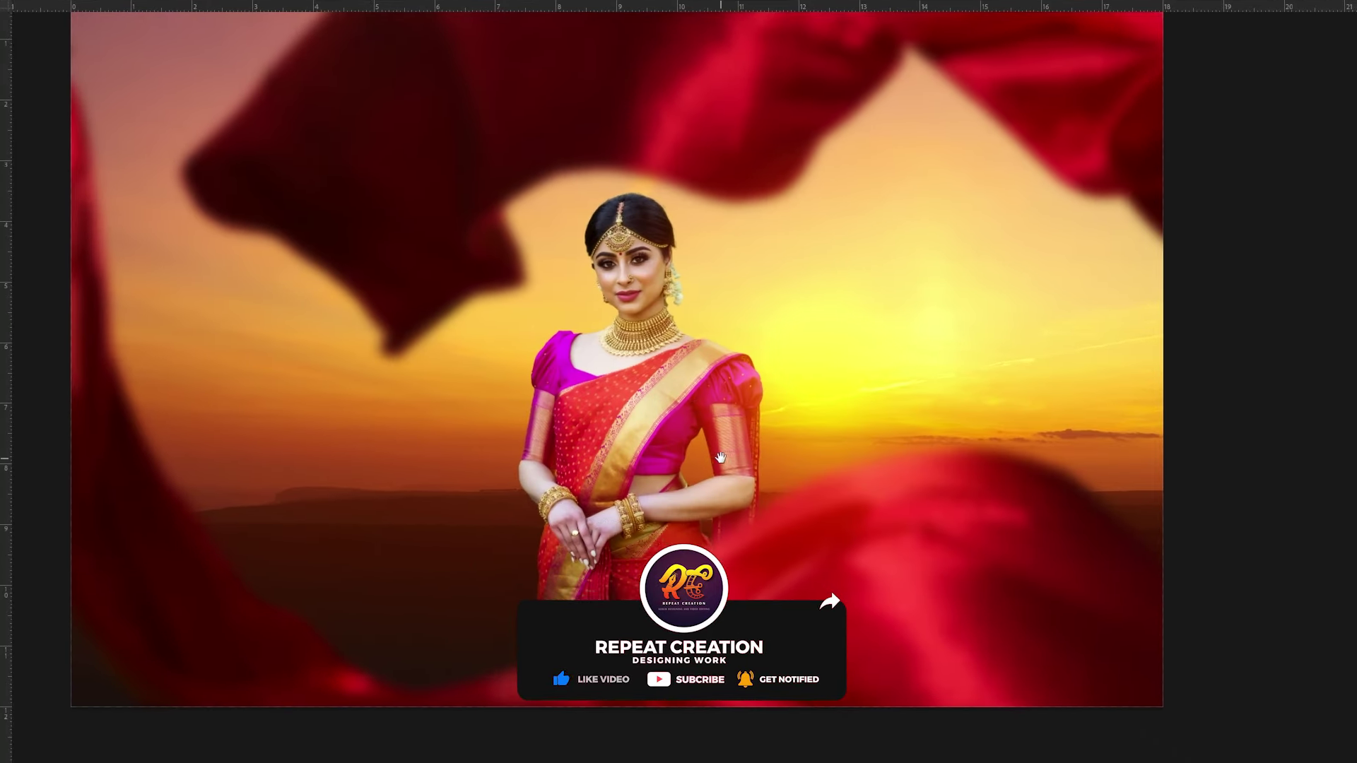
{"action": "key", "text": "shift+f"}
{"action": "right_click", "coordinate": [677, 399]}
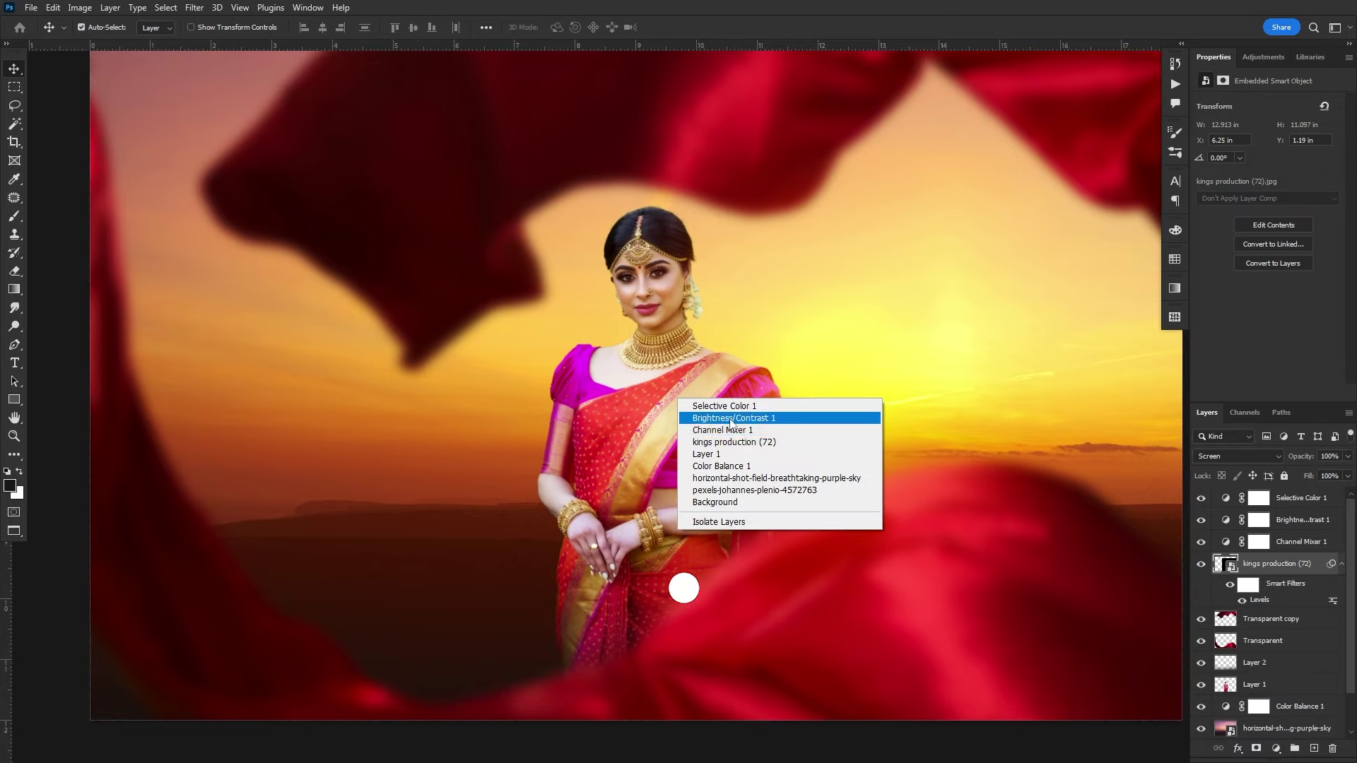
Add a Brightness/Contrast layer clipped to Layer 1 at brightness -81, contrast -3, and select its mask
{"action": "left_click", "coordinate": [726, 479]}
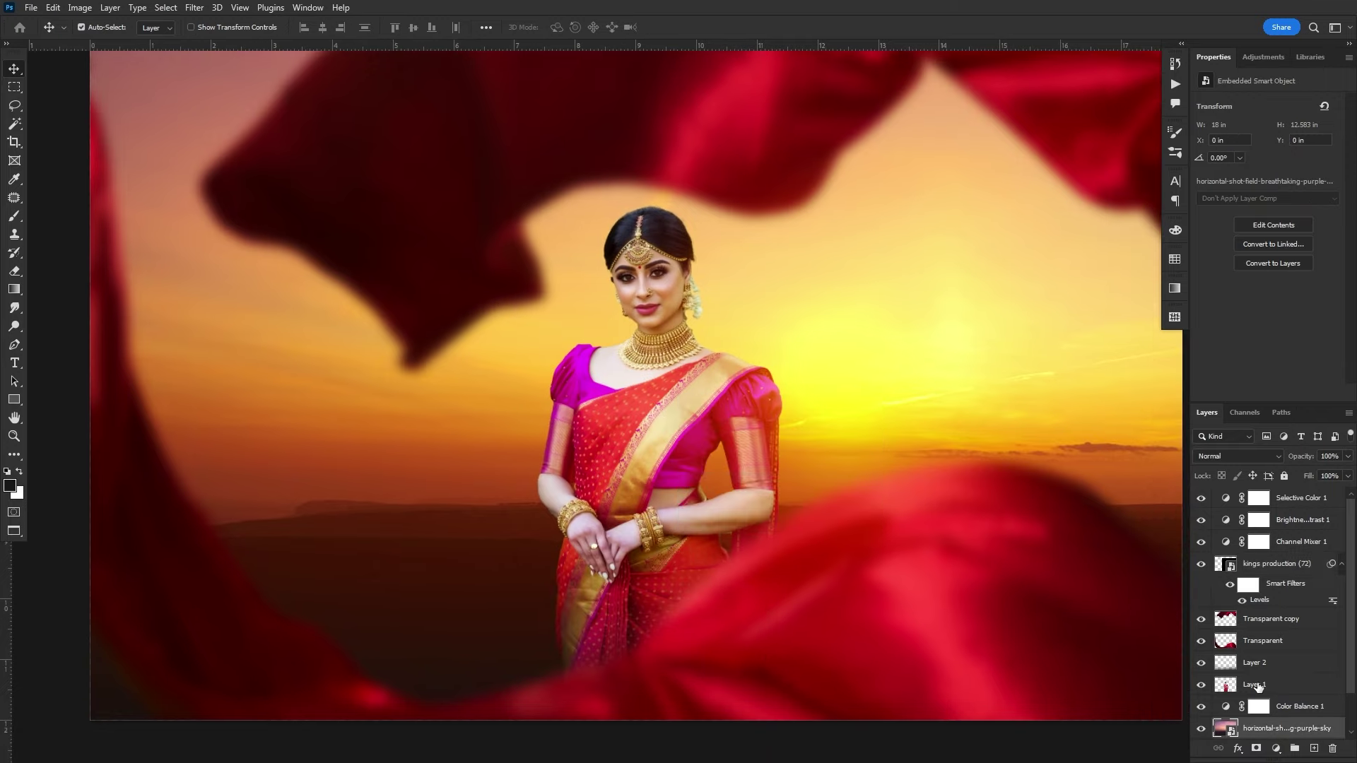
{"action": "left_click", "coordinate": [1256, 686]}
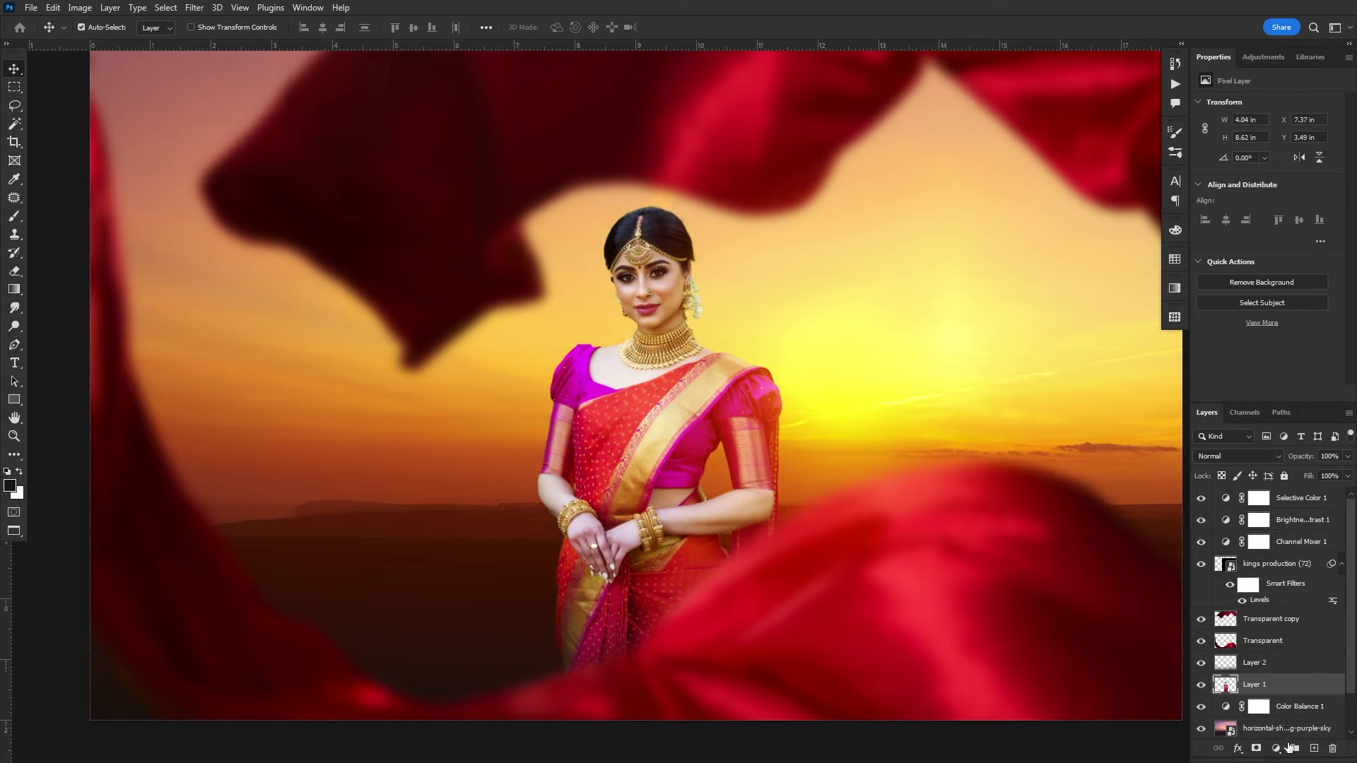
{"action": "left_click", "coordinate": [1276, 749]}
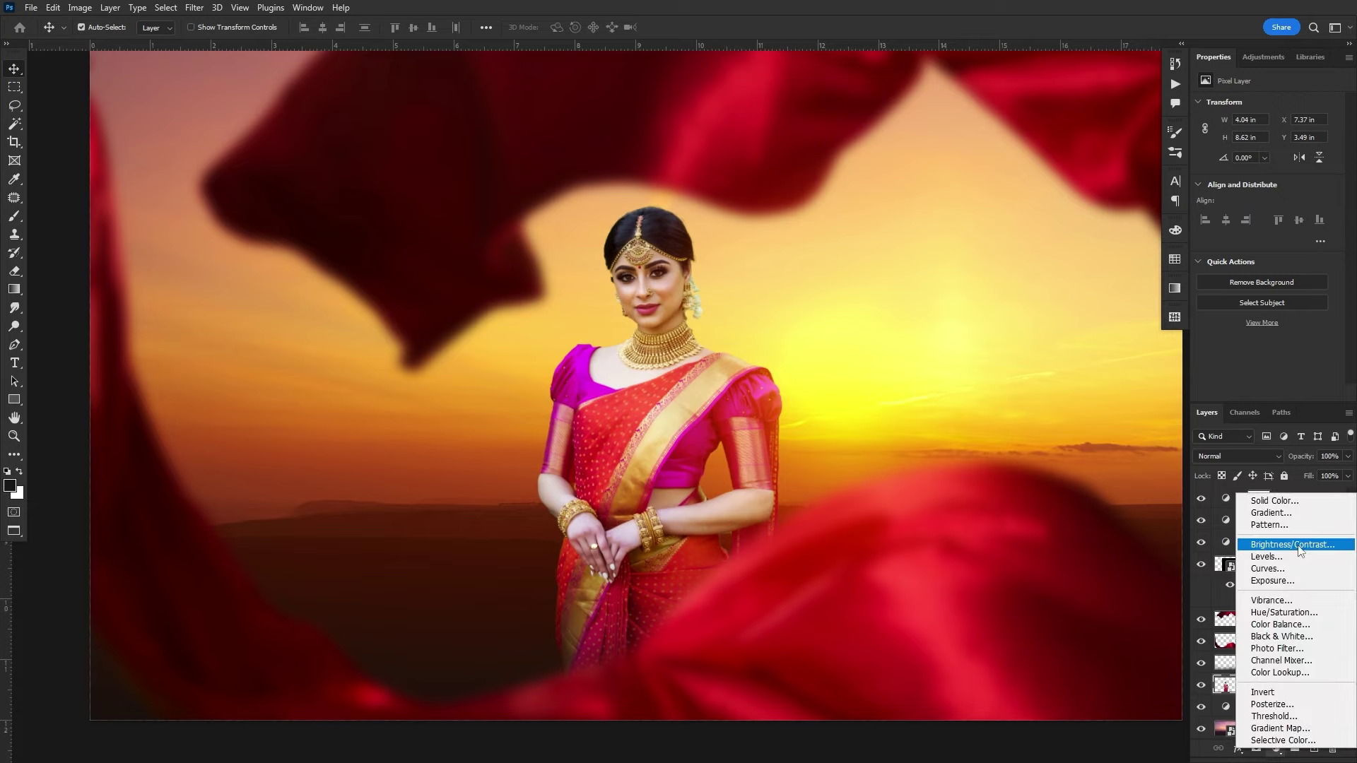
{"action": "left_click", "coordinate": [1293, 545]}
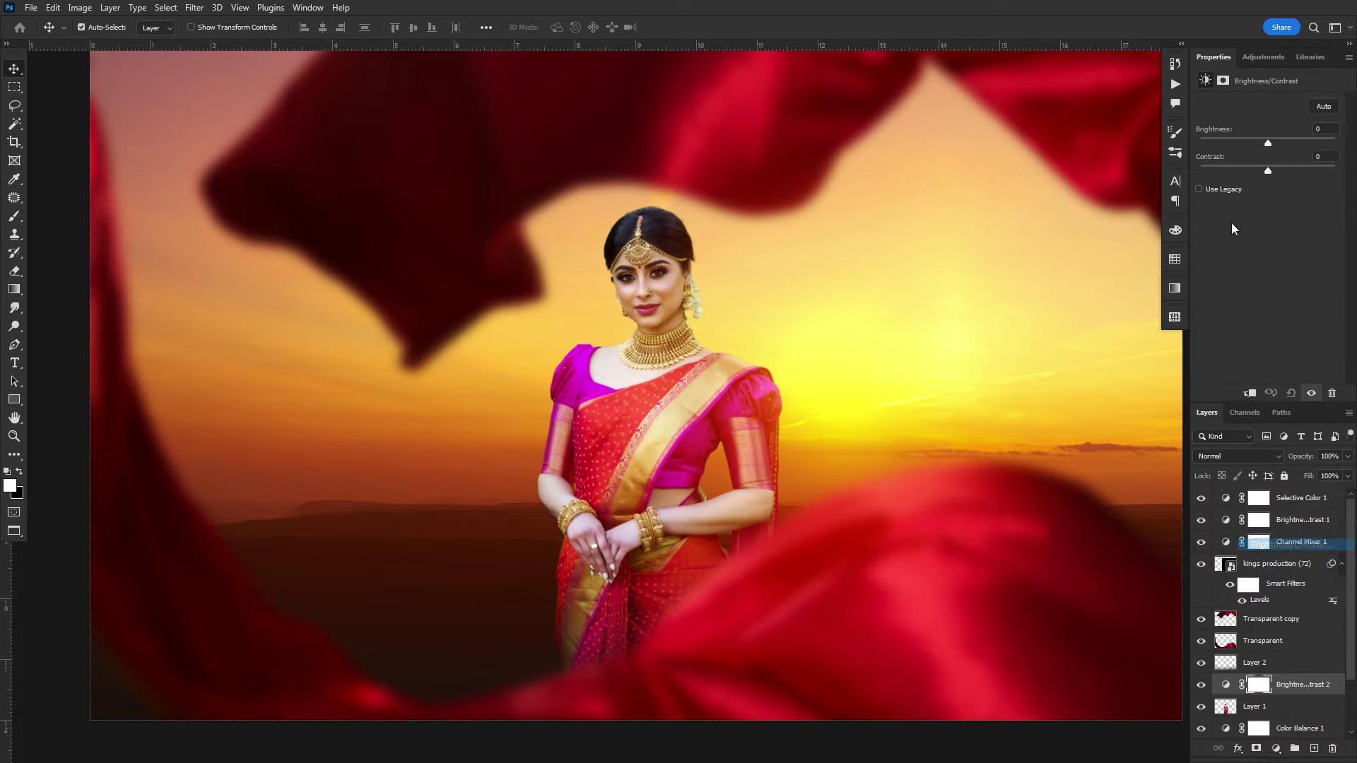
{"action": "left_click", "coordinate": [1250, 394]}
{"action": "mouse_move", "coordinate": [1270, 170]}
{"action": "left_mouse_down"}
{"action": "mouse_move", "coordinate": [1206, 170]}
{"action": "mouse_move", "coordinate": [1199, 143]}
{"action": "mouse_move", "coordinate": [1256, 151]}
{"action": "mouse_move", "coordinate": [1211, 154]}
{"action": "left_mouse_up"}
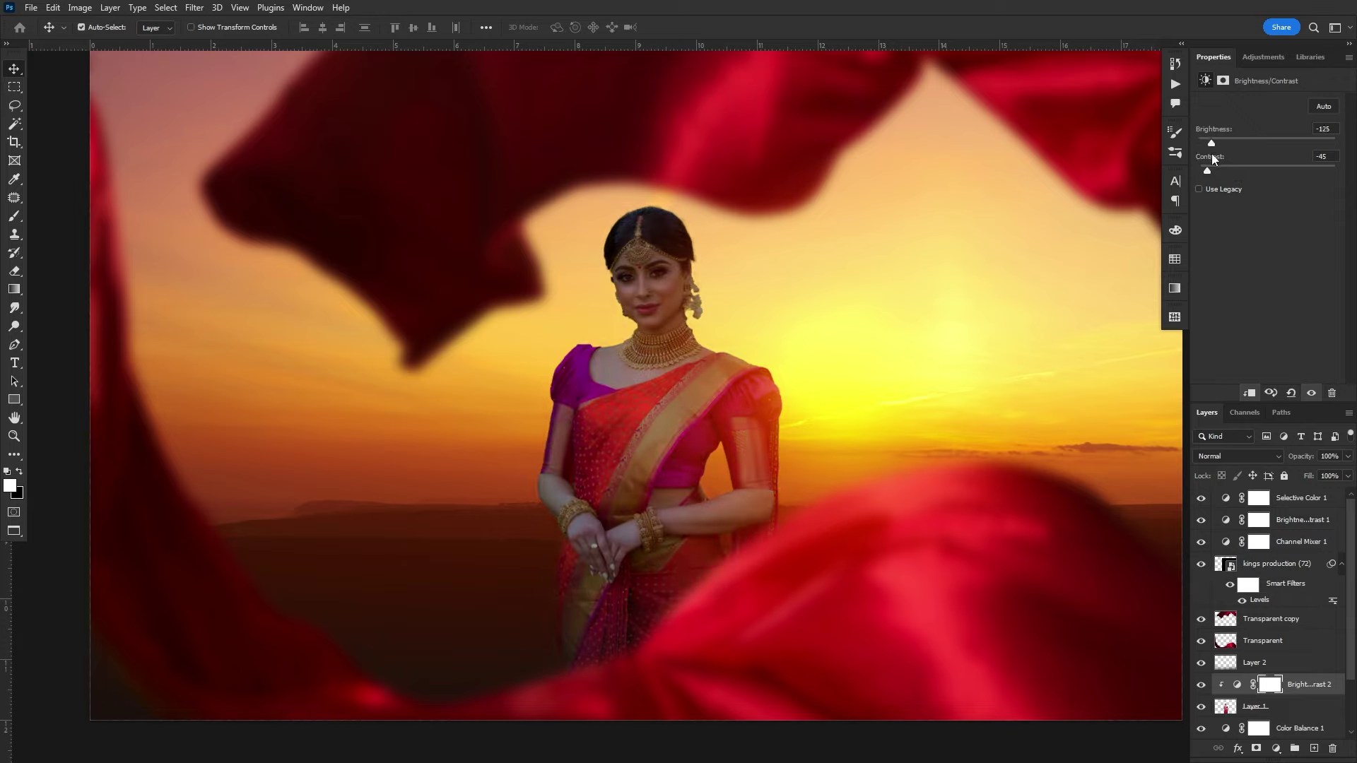
{"action": "left_click_drag", "start_coordinate": [1212, 146], "coordinate": [1233, 149]}
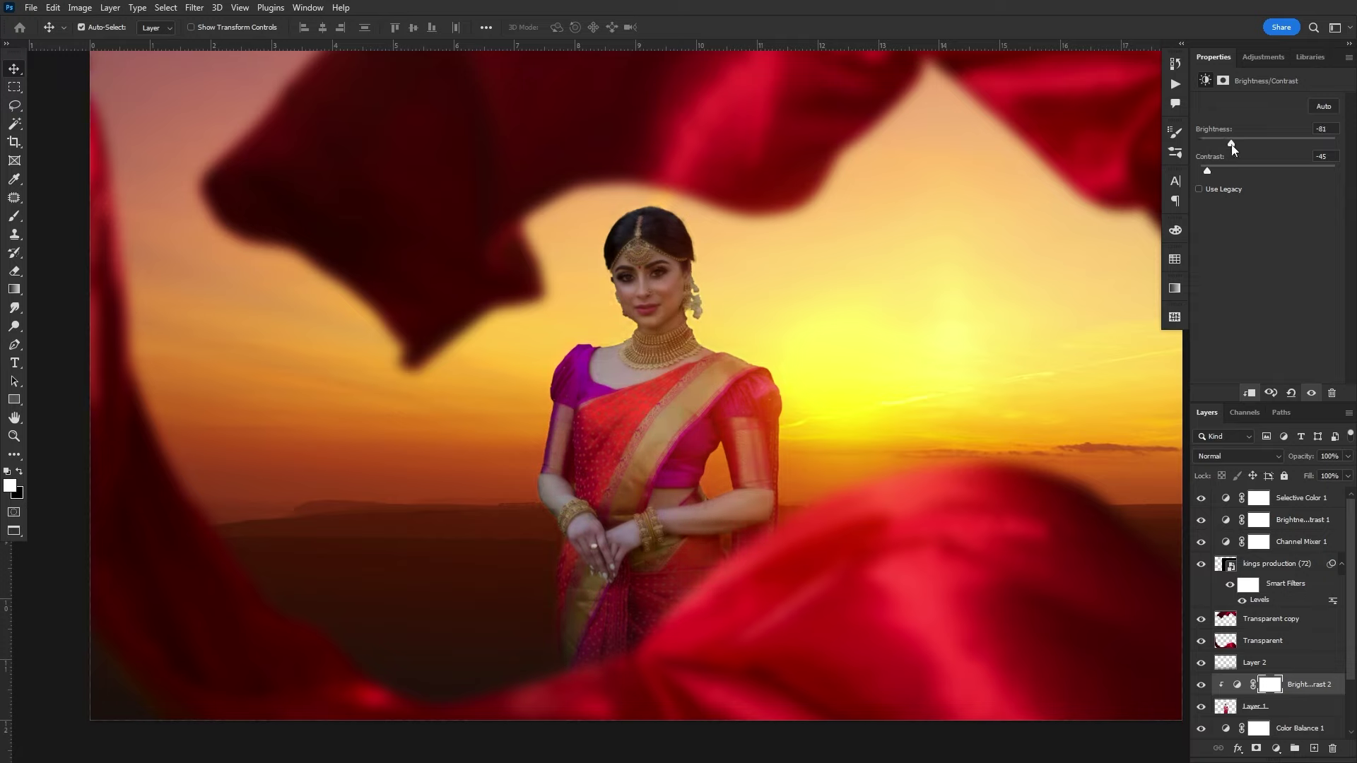
{"action": "left_click_drag", "start_coordinate": [1209, 170], "coordinate": [1263, 171]}
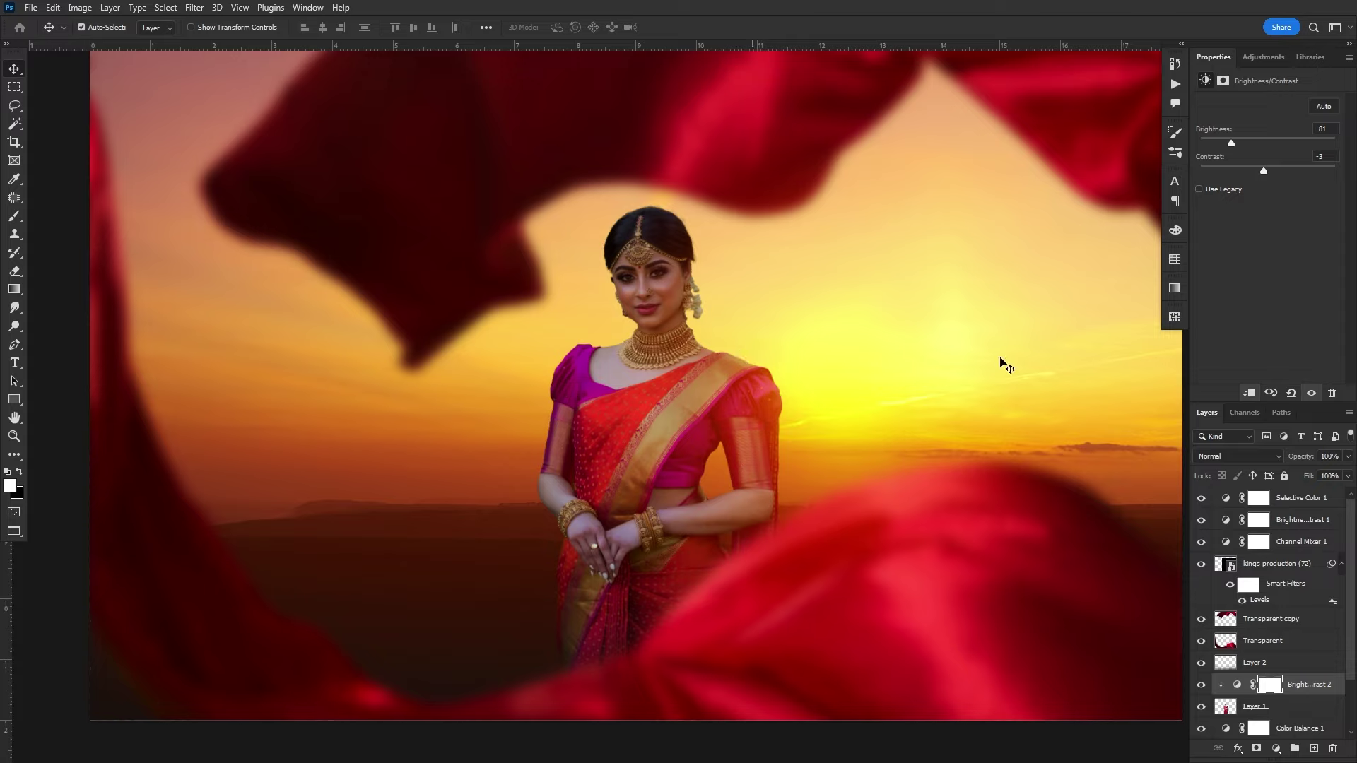
{"action": "left_click", "coordinate": [1270, 686]}
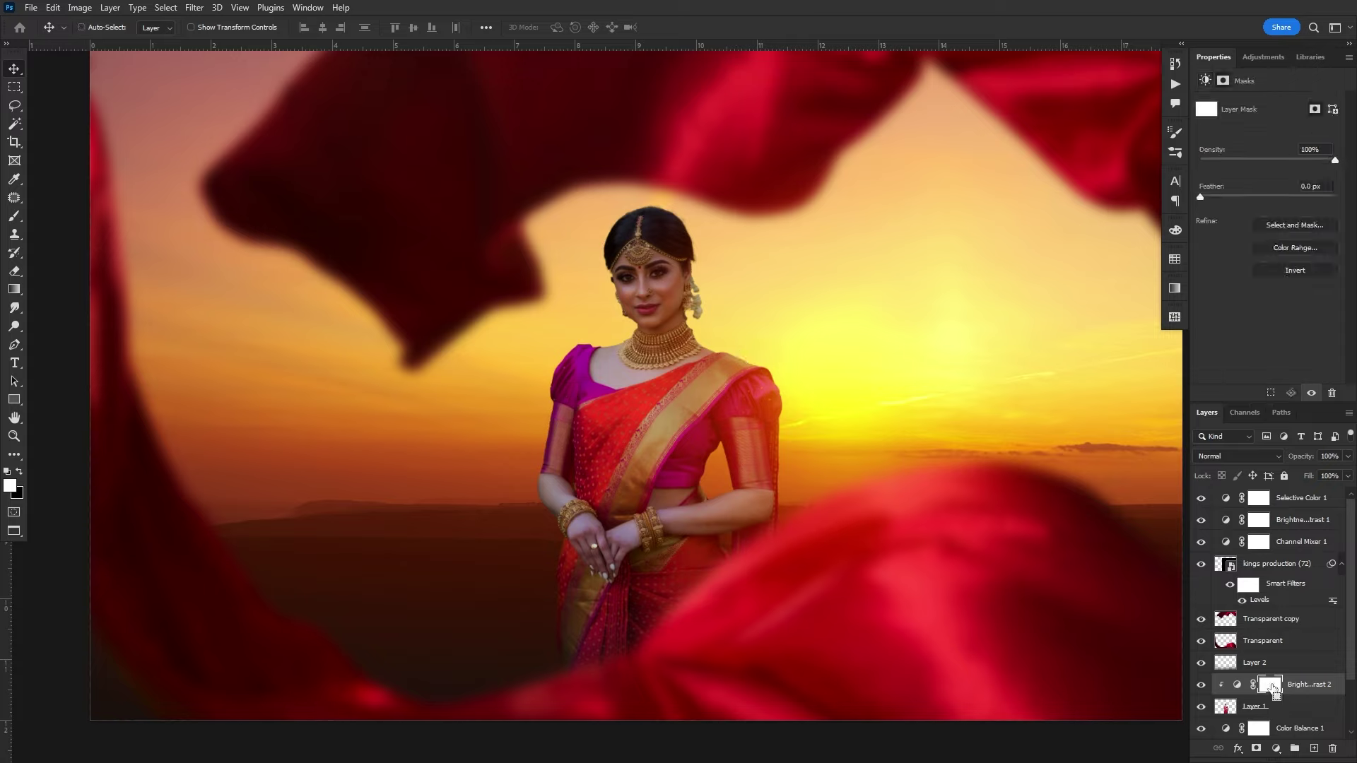
Erase the darkening mask over the woman's sun-facing right side with a slightly smaller brush
{"action": "left_click", "coordinate": [14, 270]}
{"action": "key", "text": "bracketleft"}
{"action": "left_click_drag", "start_coordinate": [812, 227], "coordinate": [917, 369]}
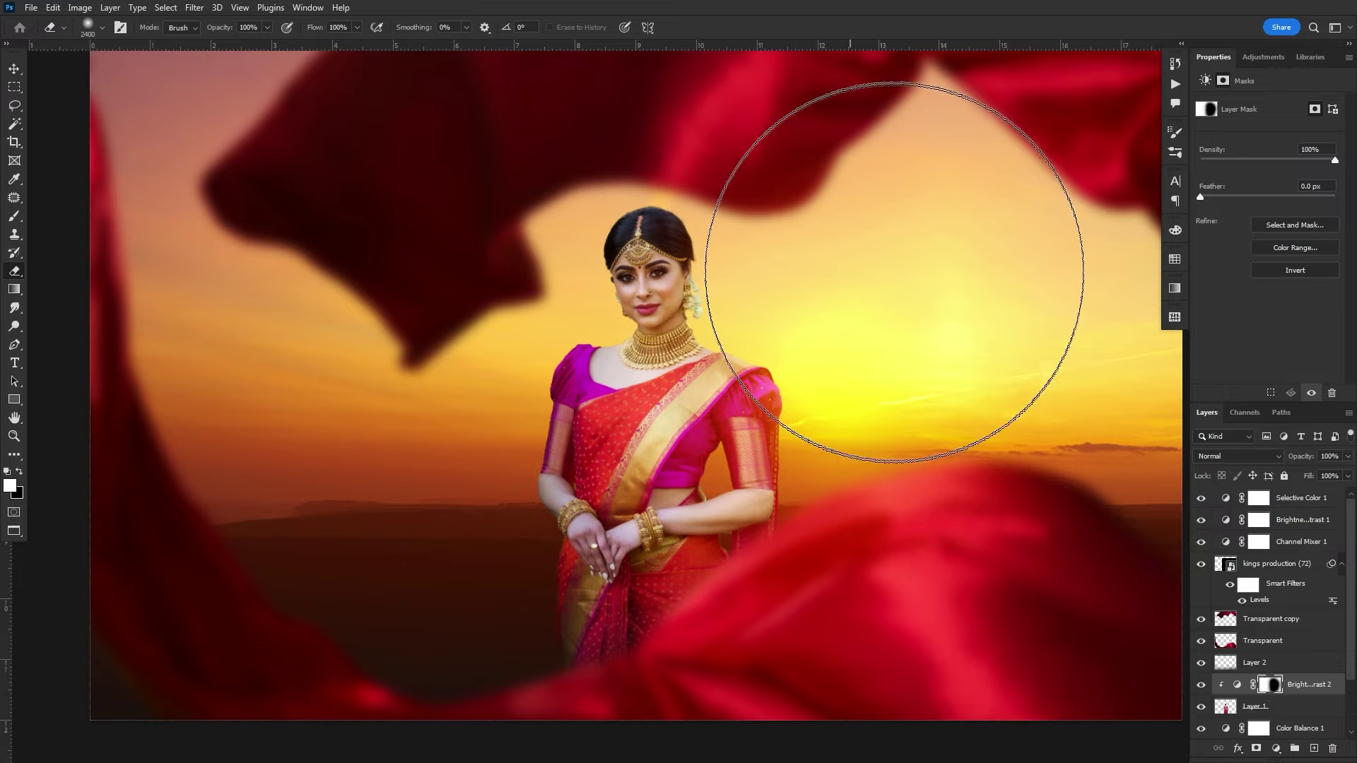
{"action": "key", "text": "f"}
{"action": "key", "text": "f"}
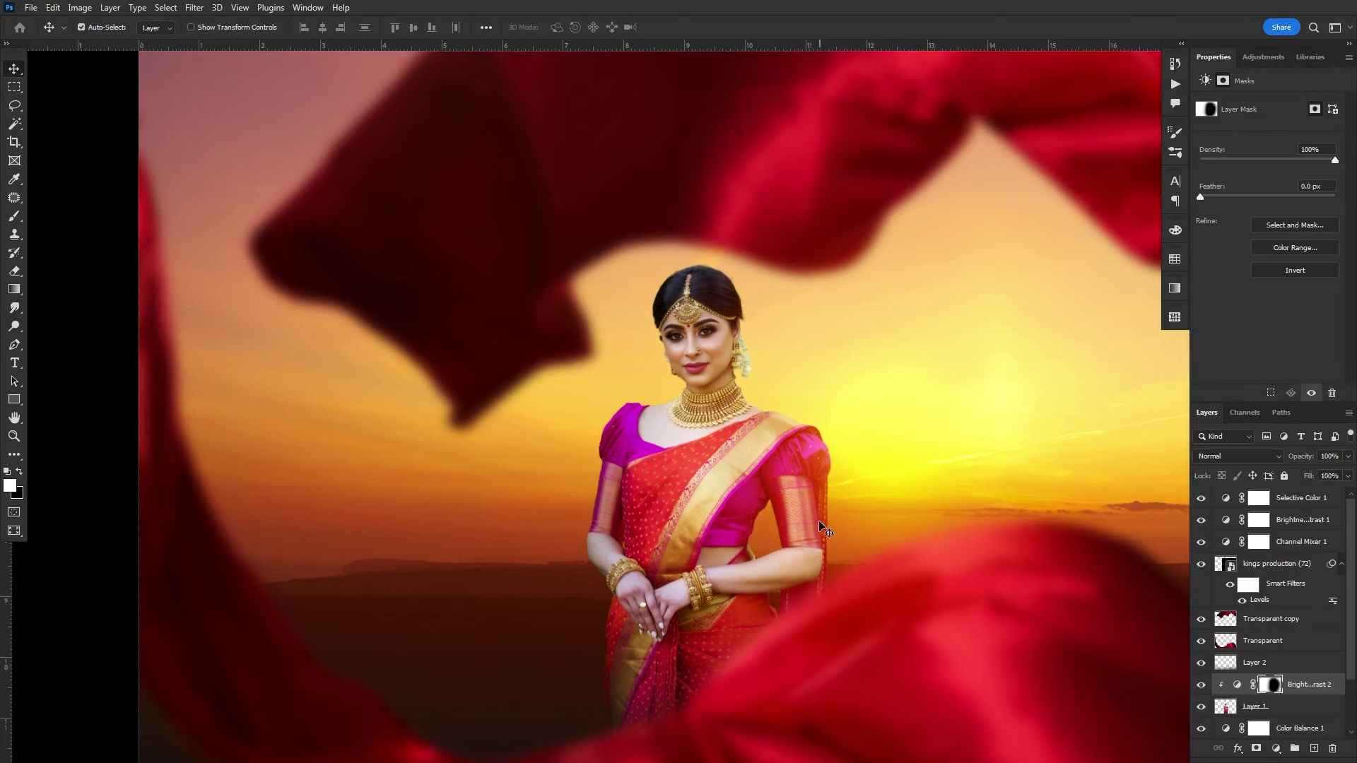
{"action": "left_click_drag", "start_coordinate": [822, 527], "coordinate": [684, 484]}
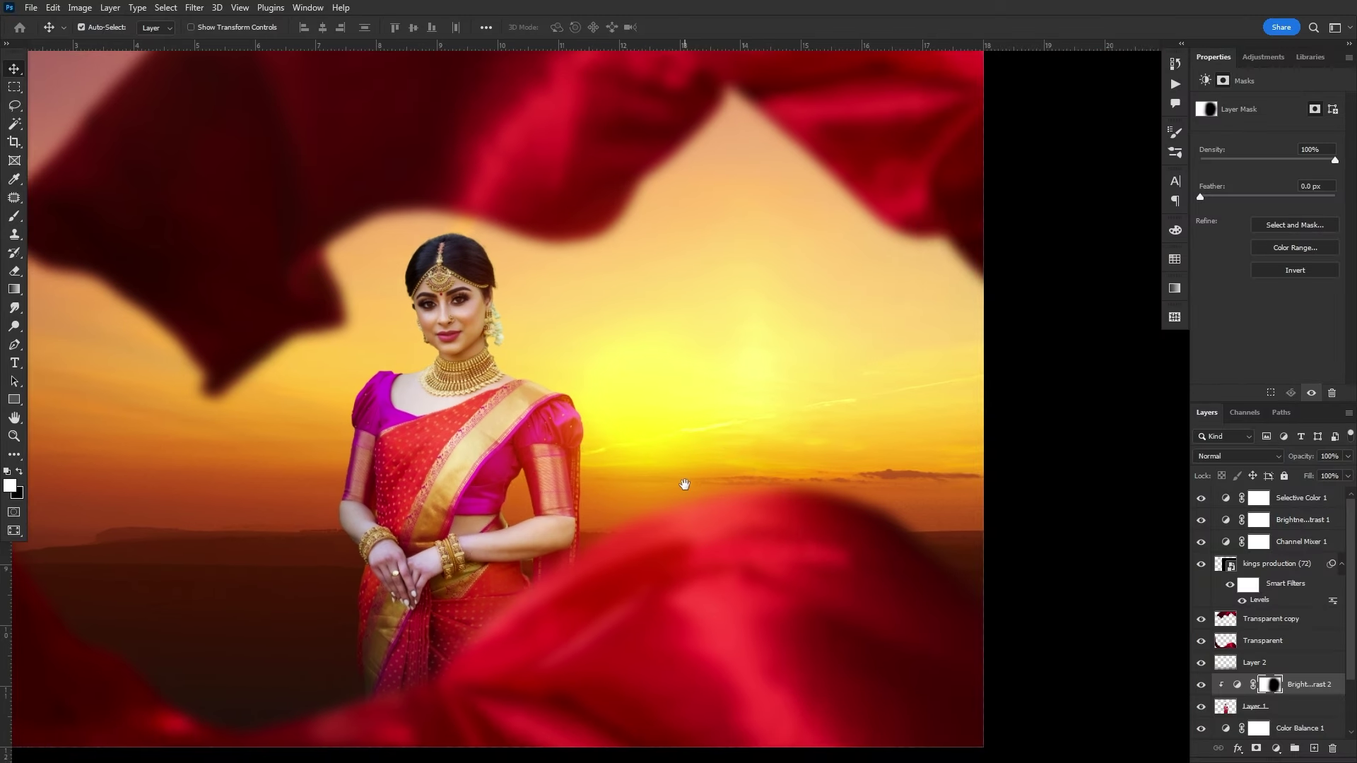
{"action": "right_click", "coordinate": [803, 465]}
Dodge highlights on the Transparent copy fabric around her head with a large brush
{"action": "left_click", "coordinate": [860, 549]}
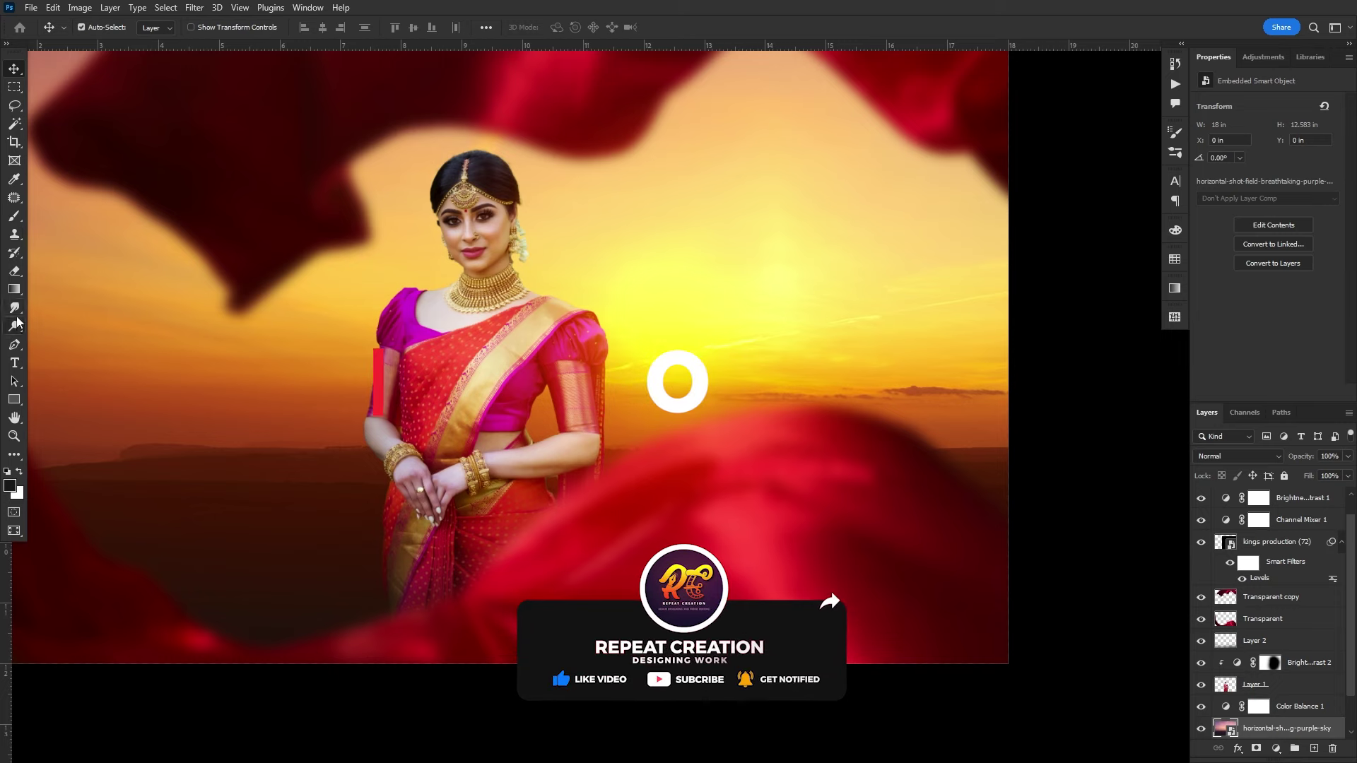
{"action": "key", "text": "o"}
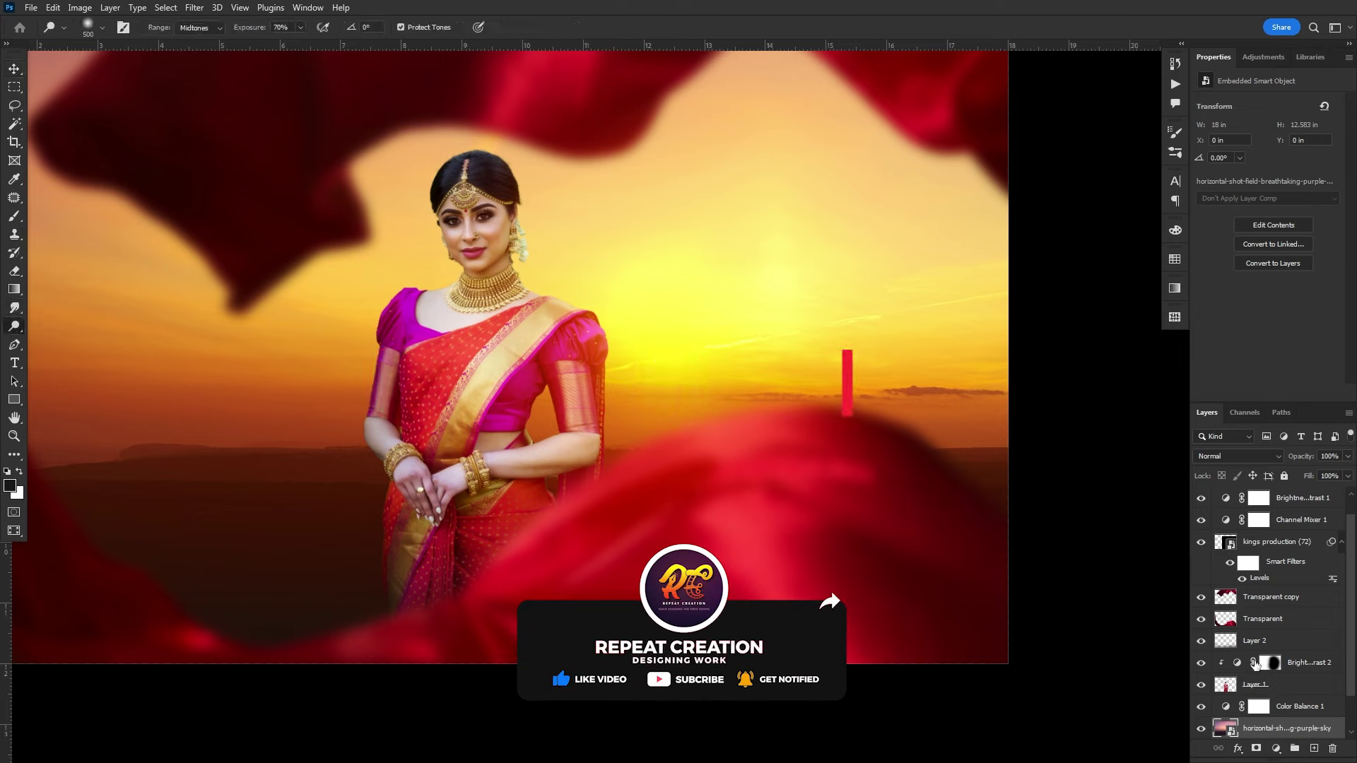
{"action": "left_click", "coordinate": [1266, 619]}
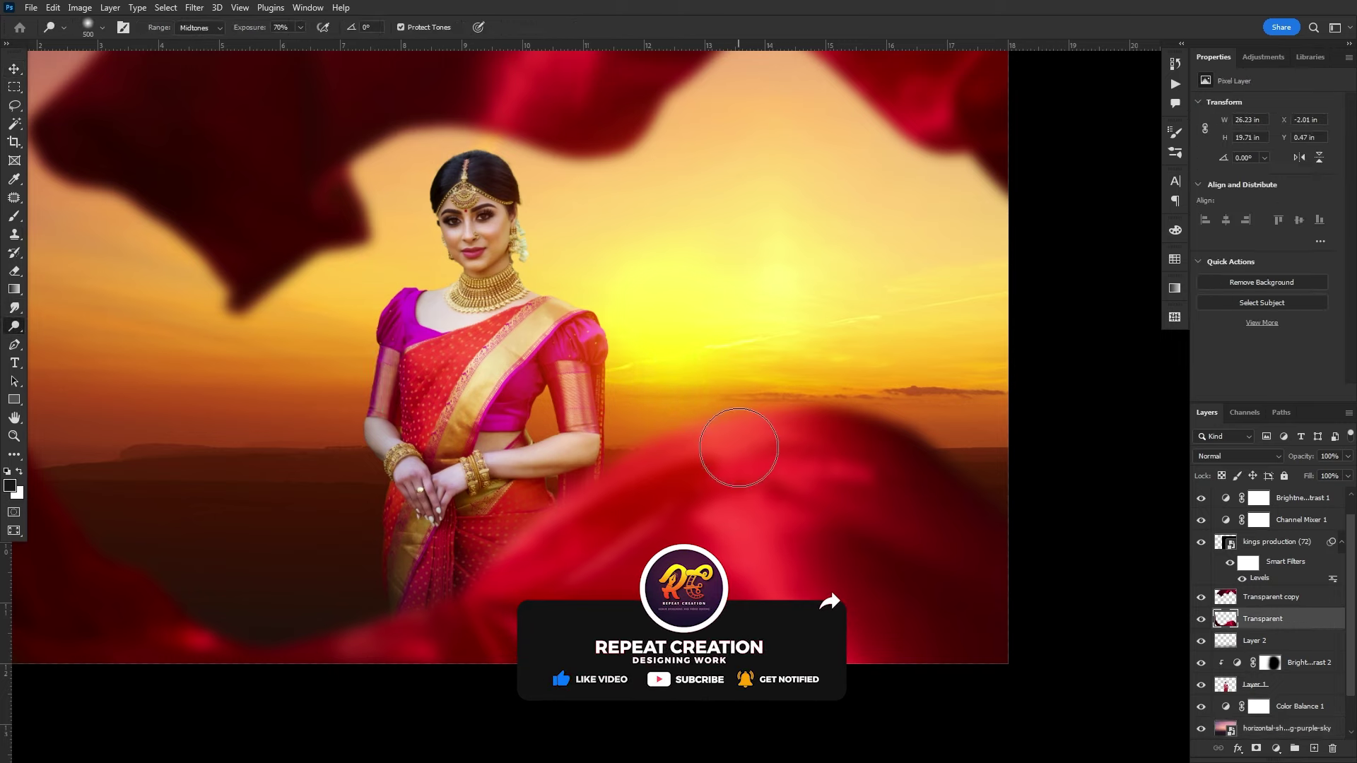
{"action": "key", "text": "bracketright"}
{"action": "key", "text": "bracketright"}
{"action": "key", "text": "bracketright"}
{"action": "key", "text": "bracketright"}
{"action": "key", "text": "bracketright"}
{"action": "key", "text": "bracketright"}
{"action": "key", "text": "bracketright"}
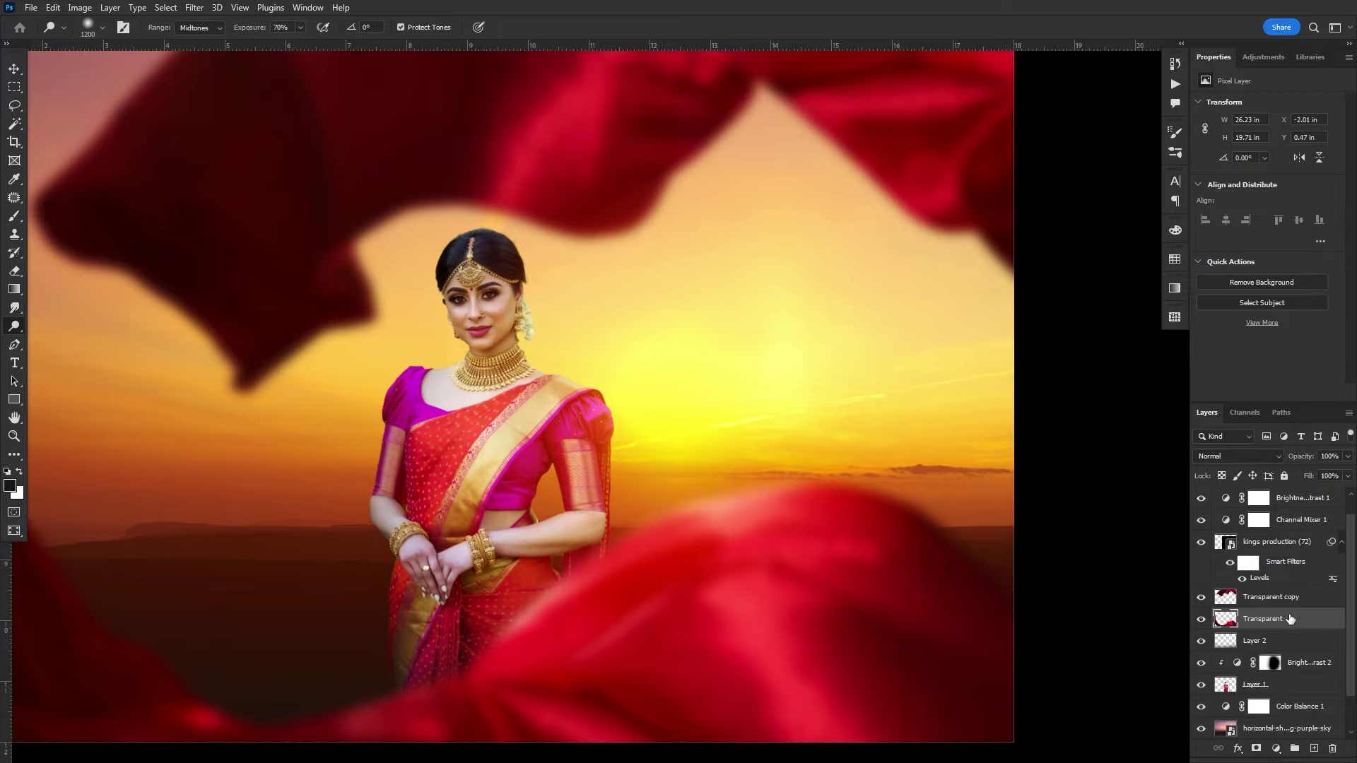
{"action": "left_click", "coordinate": [1283, 599]}
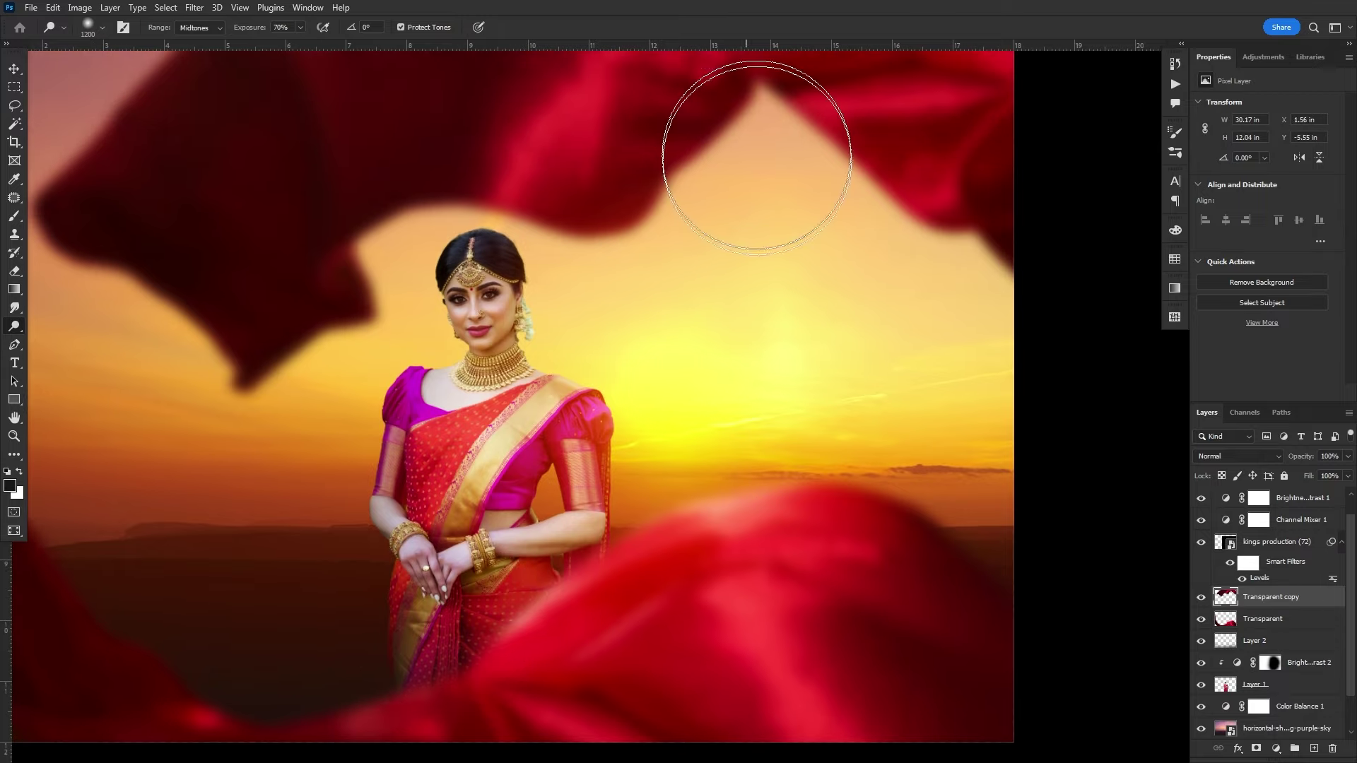
{"action": "left_click", "coordinate": [200, 27]}
{"action": "left_click", "coordinate": [190, 40]}
{"action": "left_click", "coordinate": [200, 28]}
{"action": "left_click", "coordinate": [189, 62]}
{"action": "mouse_move", "coordinate": [601, 293]}
{"action": "left_mouse_down"}
{"action": "mouse_move", "coordinate": [412, 294]}
{"action": "mouse_move", "coordinate": [379, 273]}
{"action": "mouse_move", "coordinate": [428, 389]}
{"action": "left_mouse_up"}
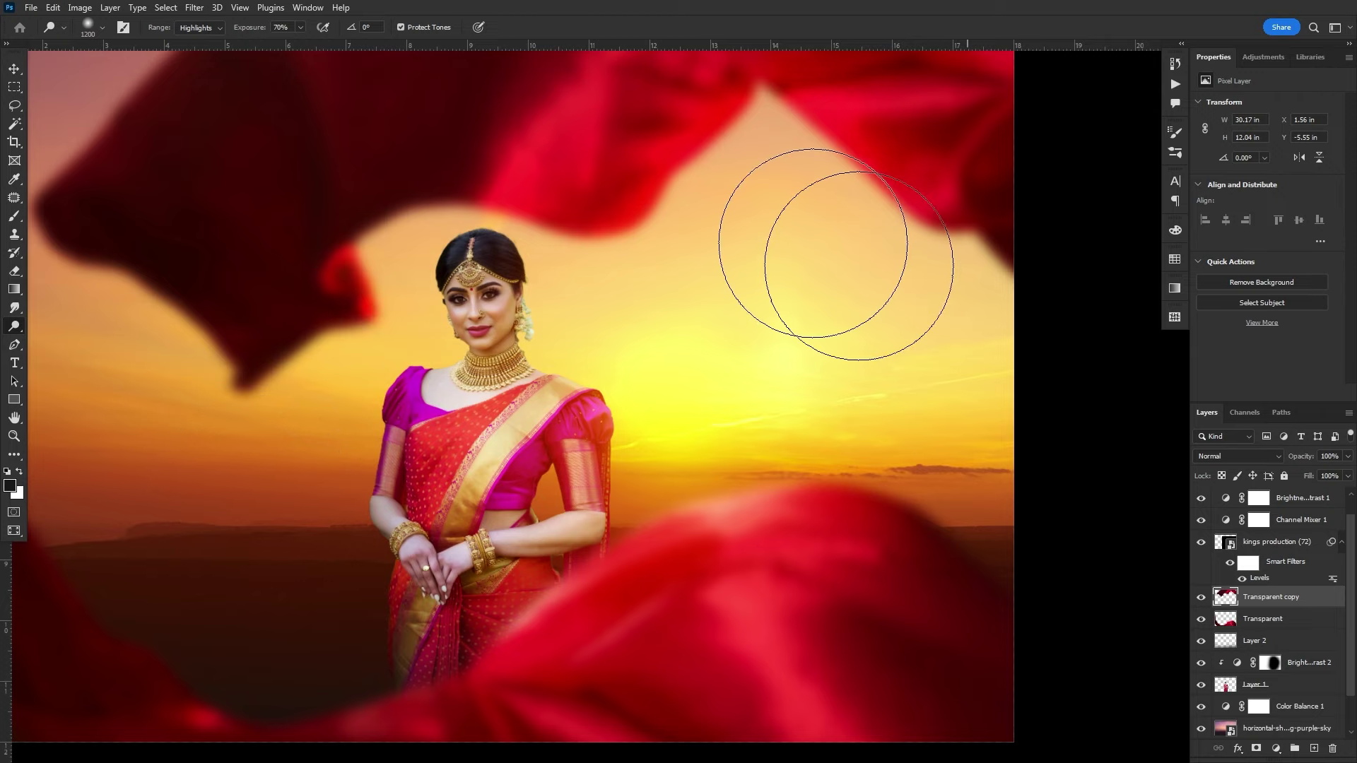
Dodge the Transparent fabric and the woman's sunlit edges on Layer 1 with smaller brushes
{"action": "left_click", "coordinate": [1265, 619]}
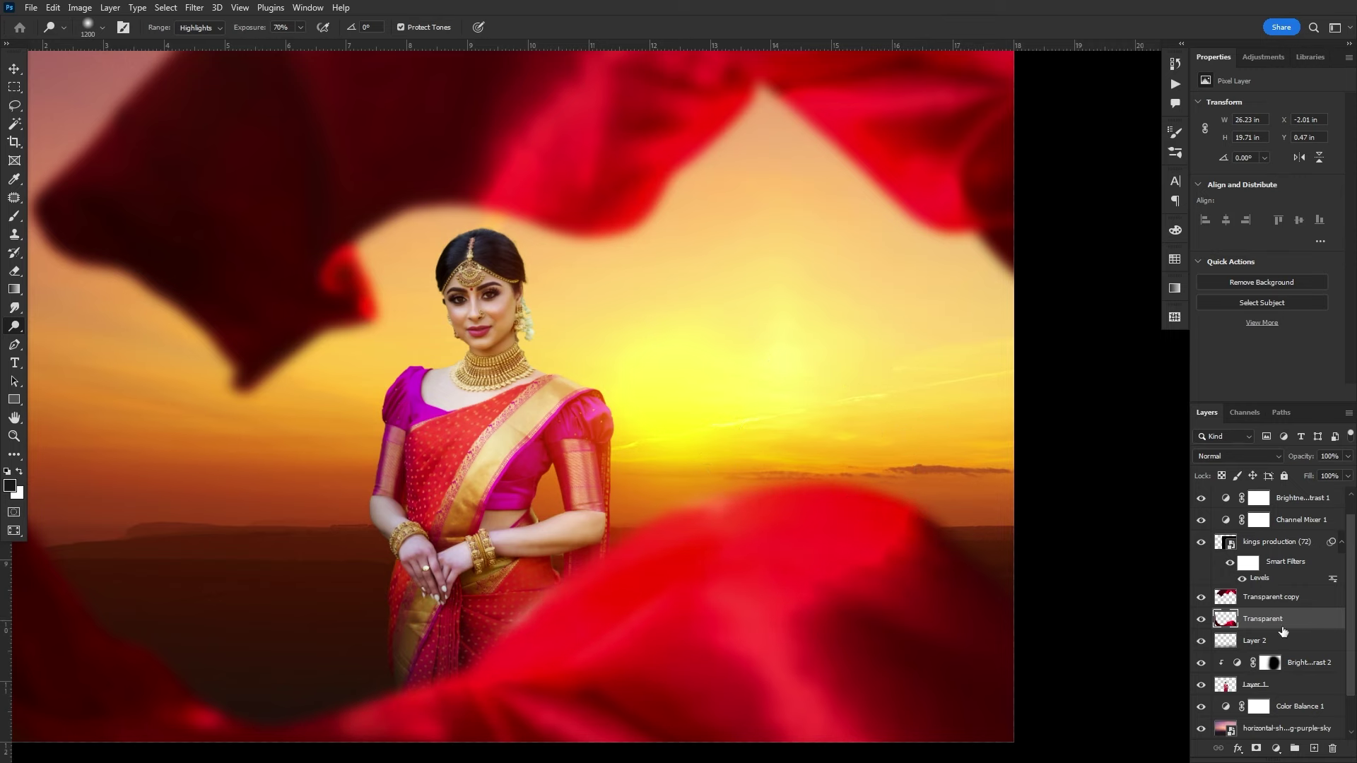
{"action": "left_click", "coordinate": [1265, 689]}
{"action": "key", "text": "bracketleft"}
{"action": "key", "text": "bracketleft"}
{"action": "key", "text": "bracketleft"}
{"action": "key", "text": "bracketleft"}
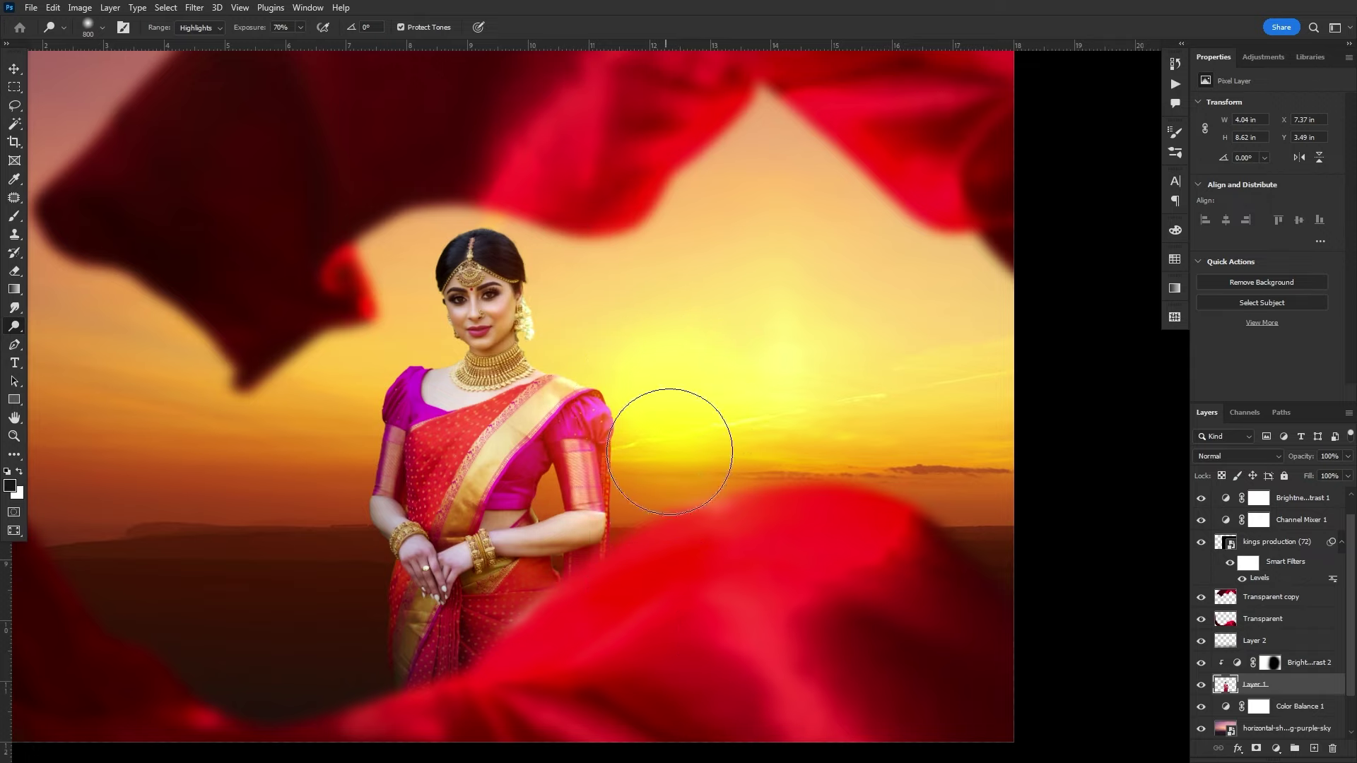
{"action": "key", "text": "bracketleft"}
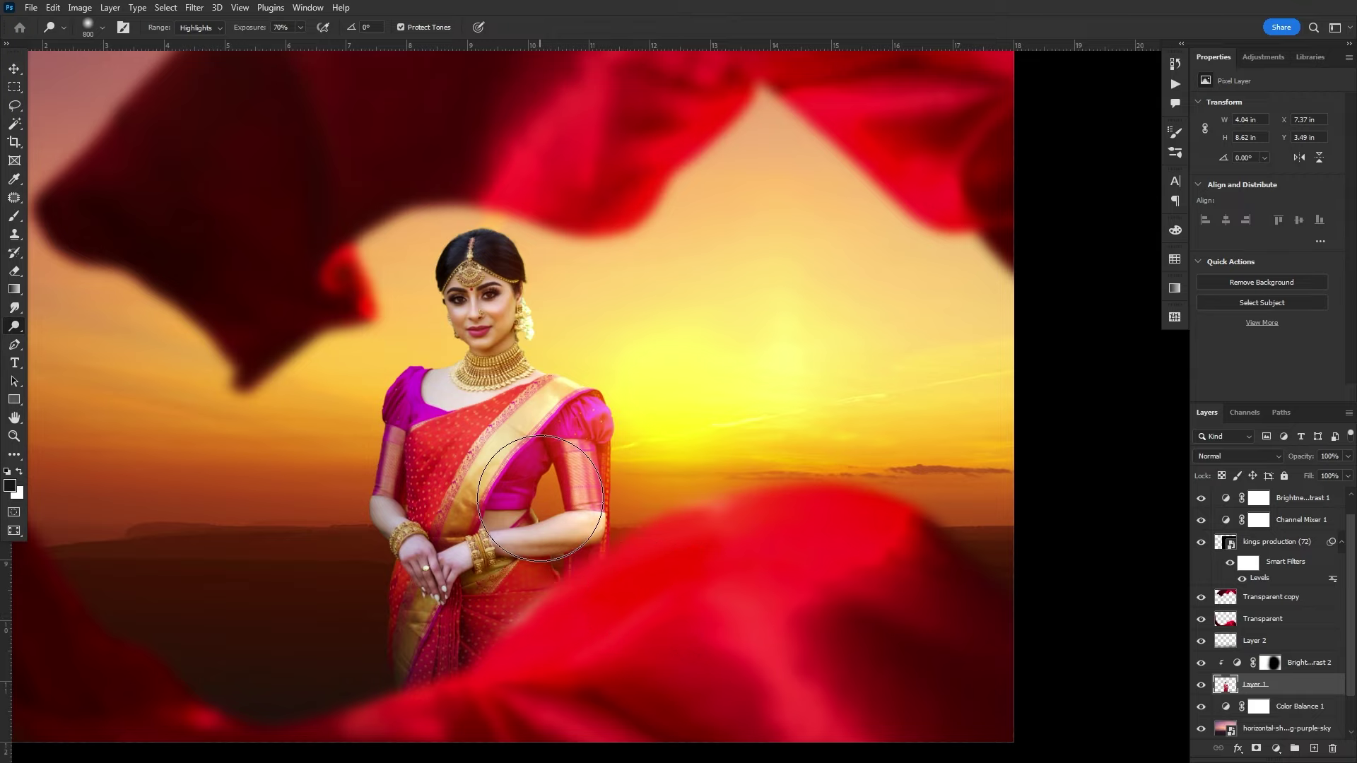
{"action": "key", "text": "bracketleft"}
{"action": "key", "text": "bracketleft"}
{"action": "key", "text": "bracketleft"}
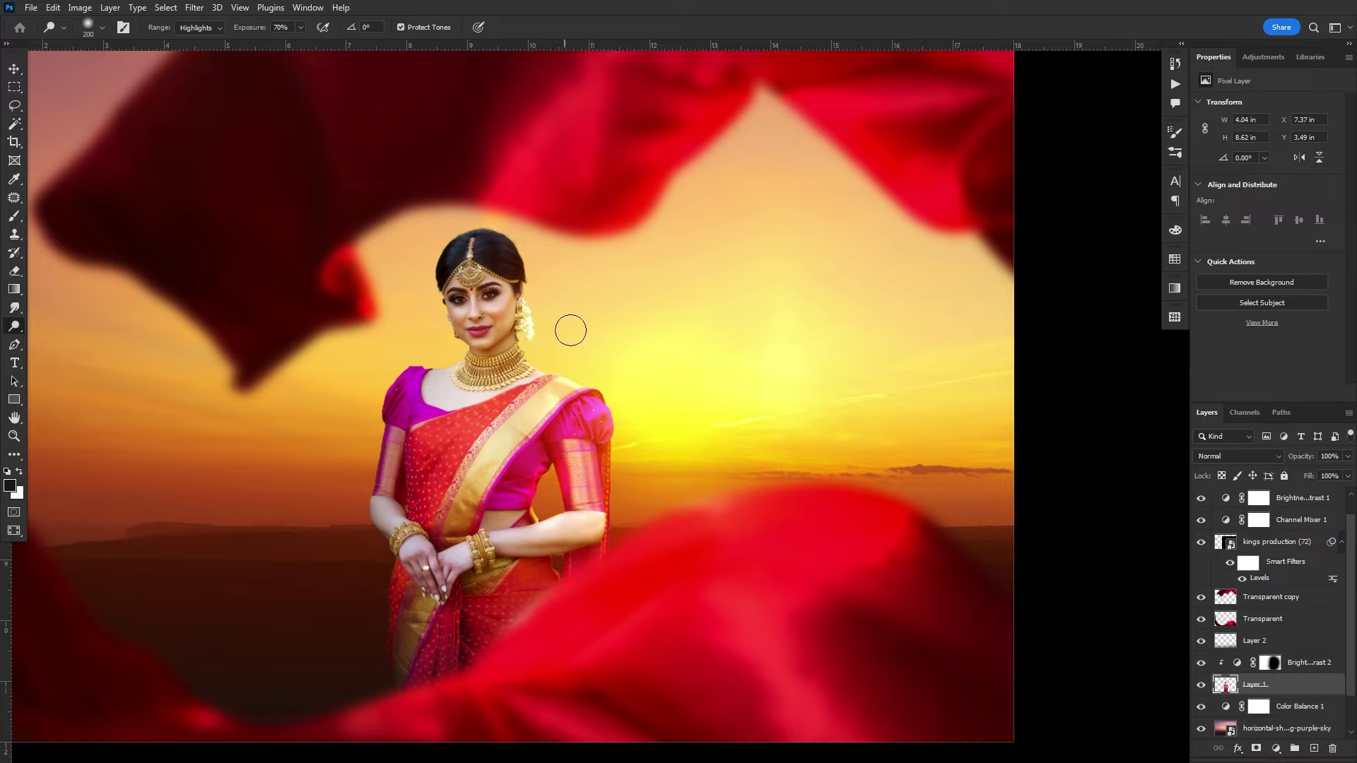
{"action": "key", "text": "bracketright"}
{"action": "key", "text": "bracketright"}
{"action": "key", "text": "bracketright"}
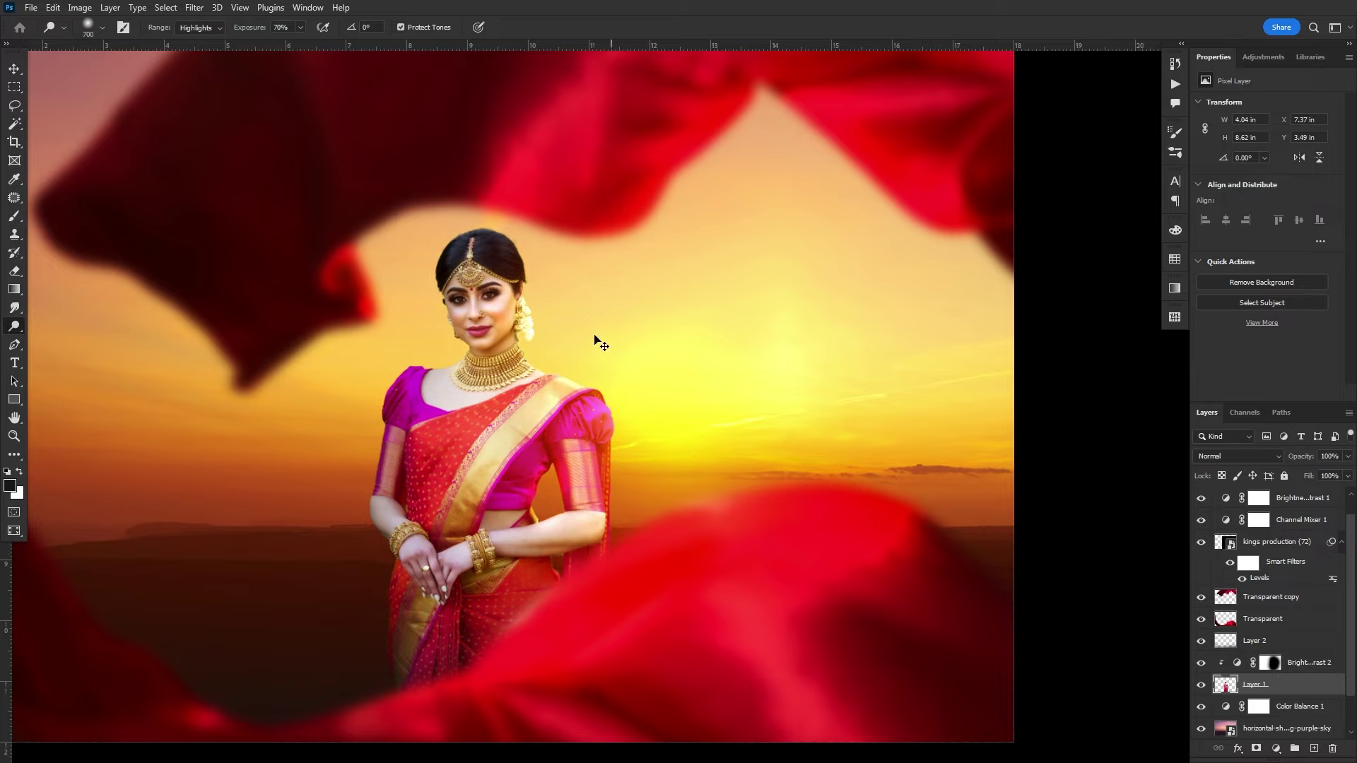
{"action": "scroll", "coordinate": [677, 359], "scroll_direction": "down", "scroll_amount": 1}
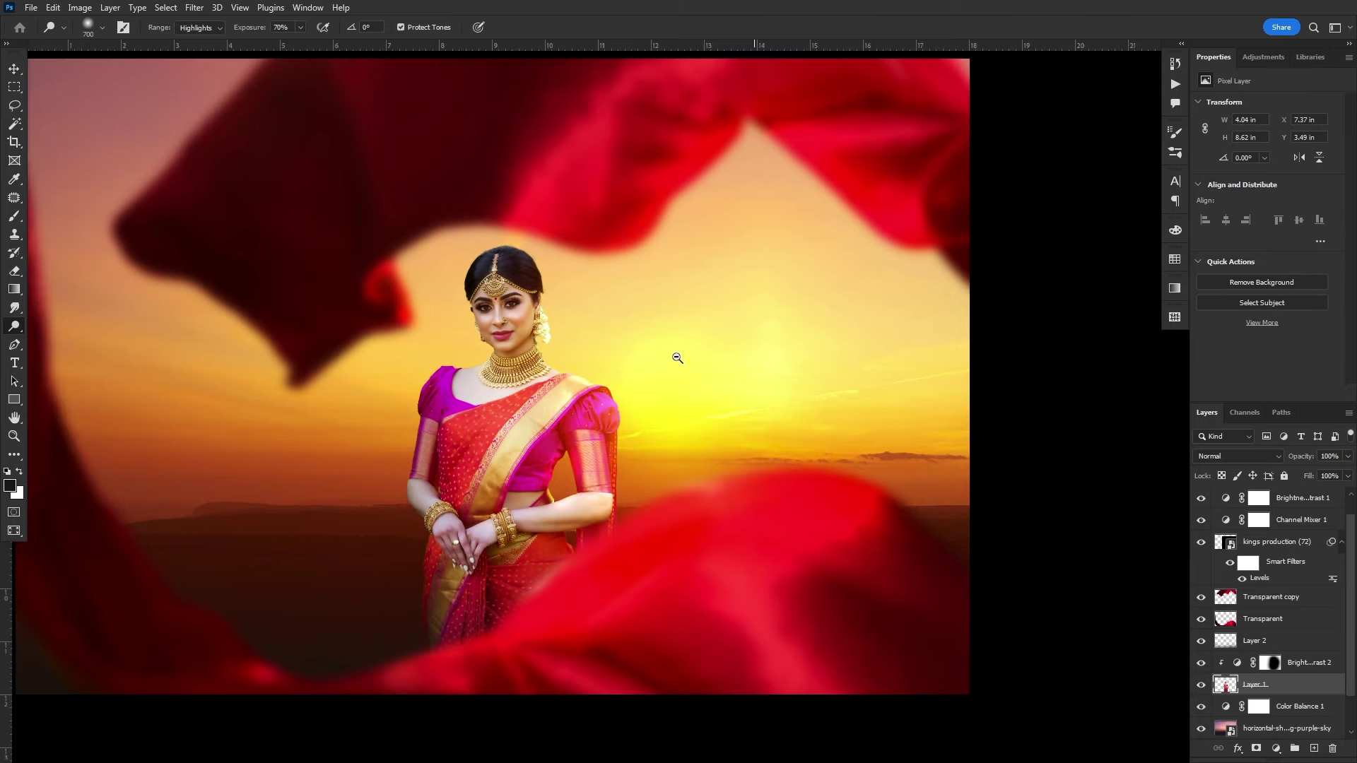
{"action": "left_click_drag", "start_coordinate": [158, 439], "coordinate": [283, 361]}
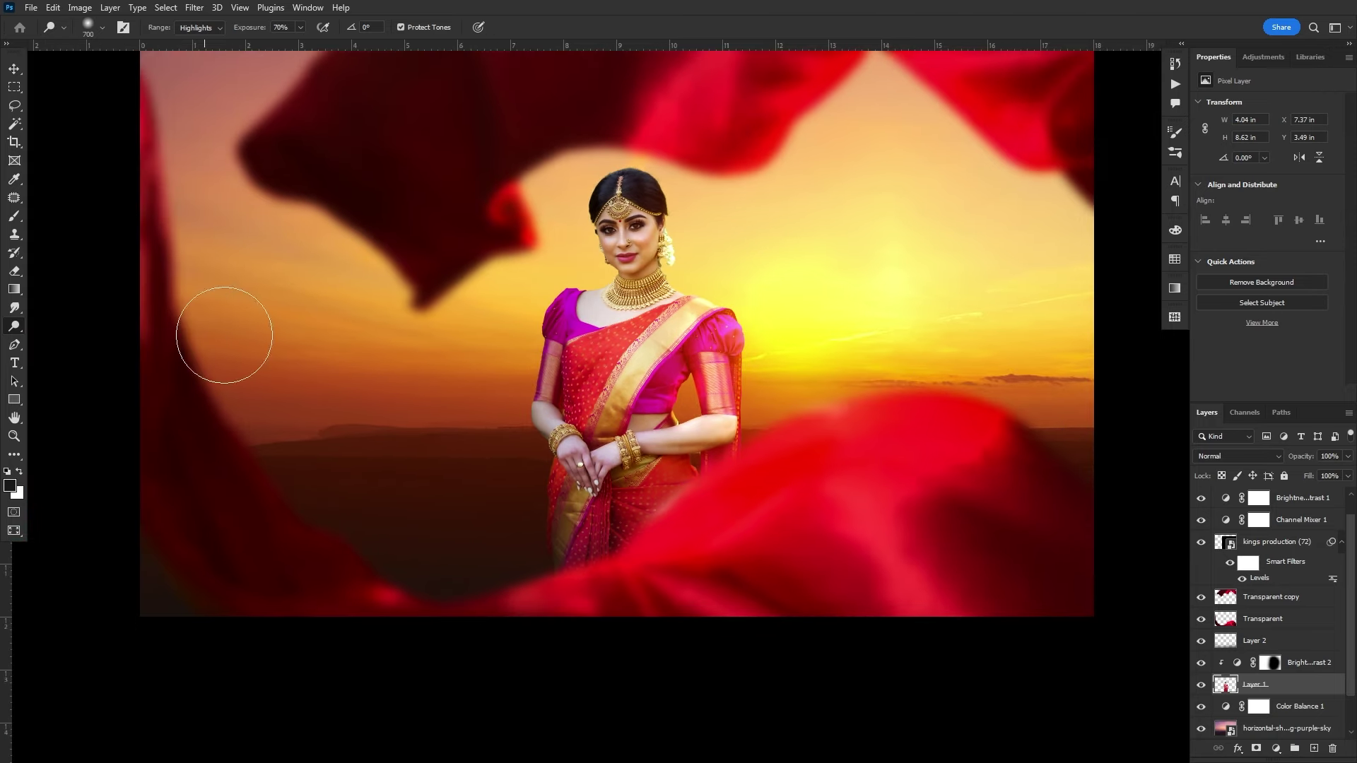
{"action": "right_click", "coordinate": [907, 523], "text": "ctrl"}
{"action": "left_click", "coordinate": [993, 616]}
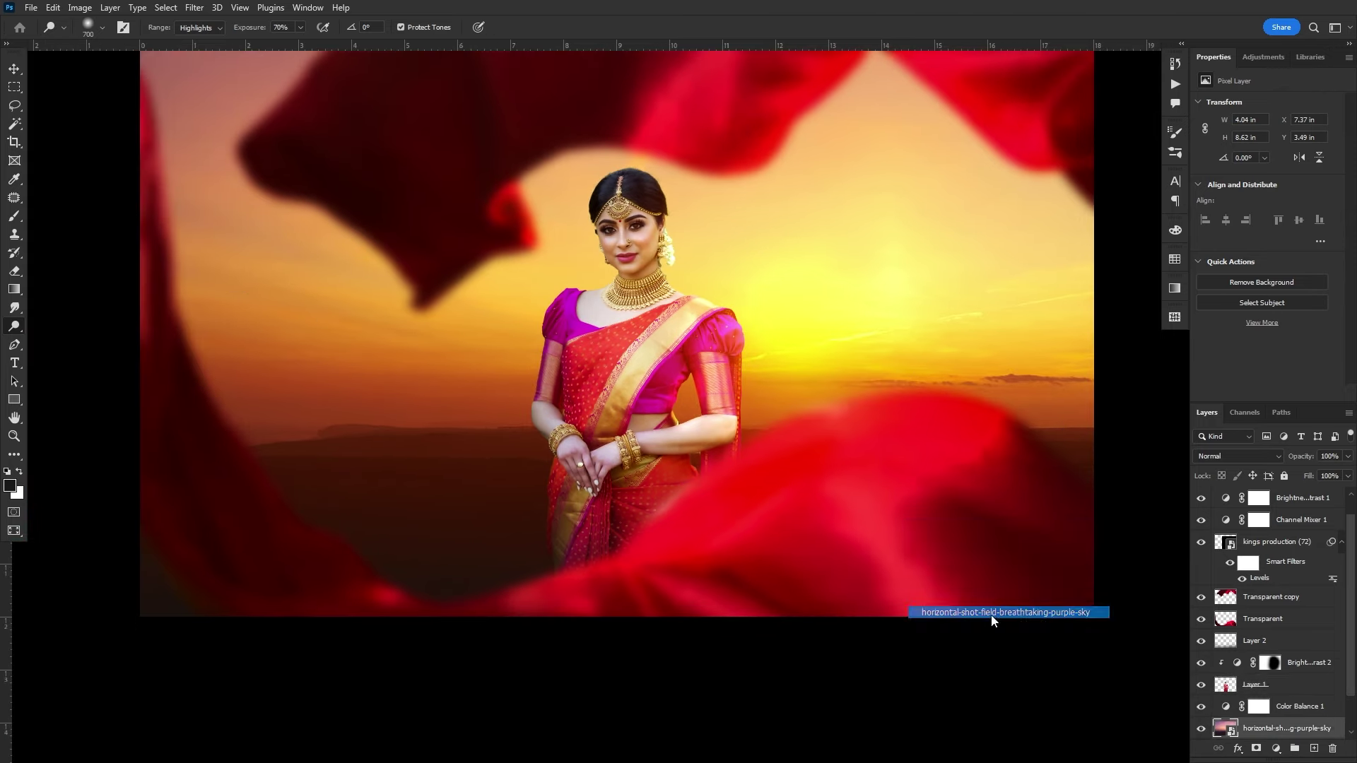
{"action": "left_click", "coordinate": [1279, 621]}
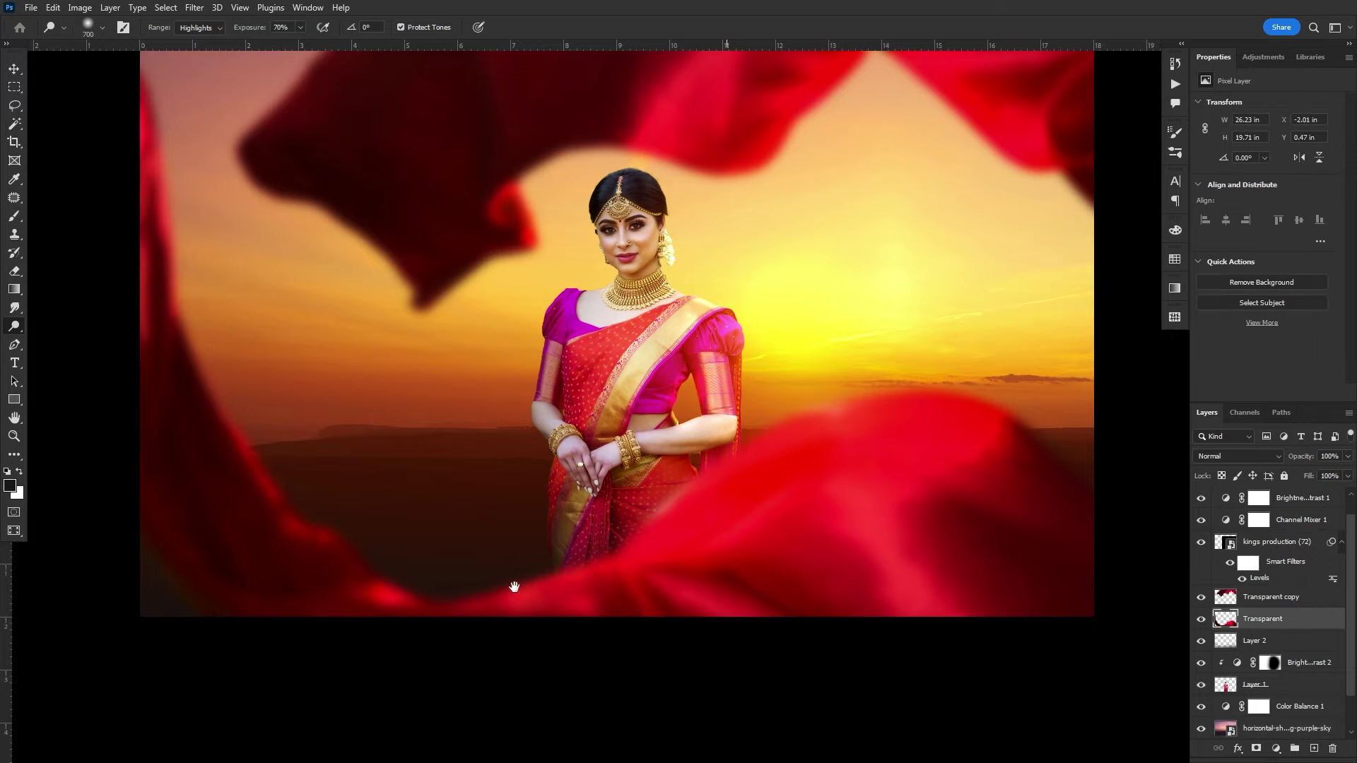
{"action": "scroll", "coordinate": [509, 581], "scroll_direction": "right", "scroll_amount": 5}
{"action": "scroll", "coordinate": [509, 581], "scroll_direction": "up", "scroll_amount": 3}
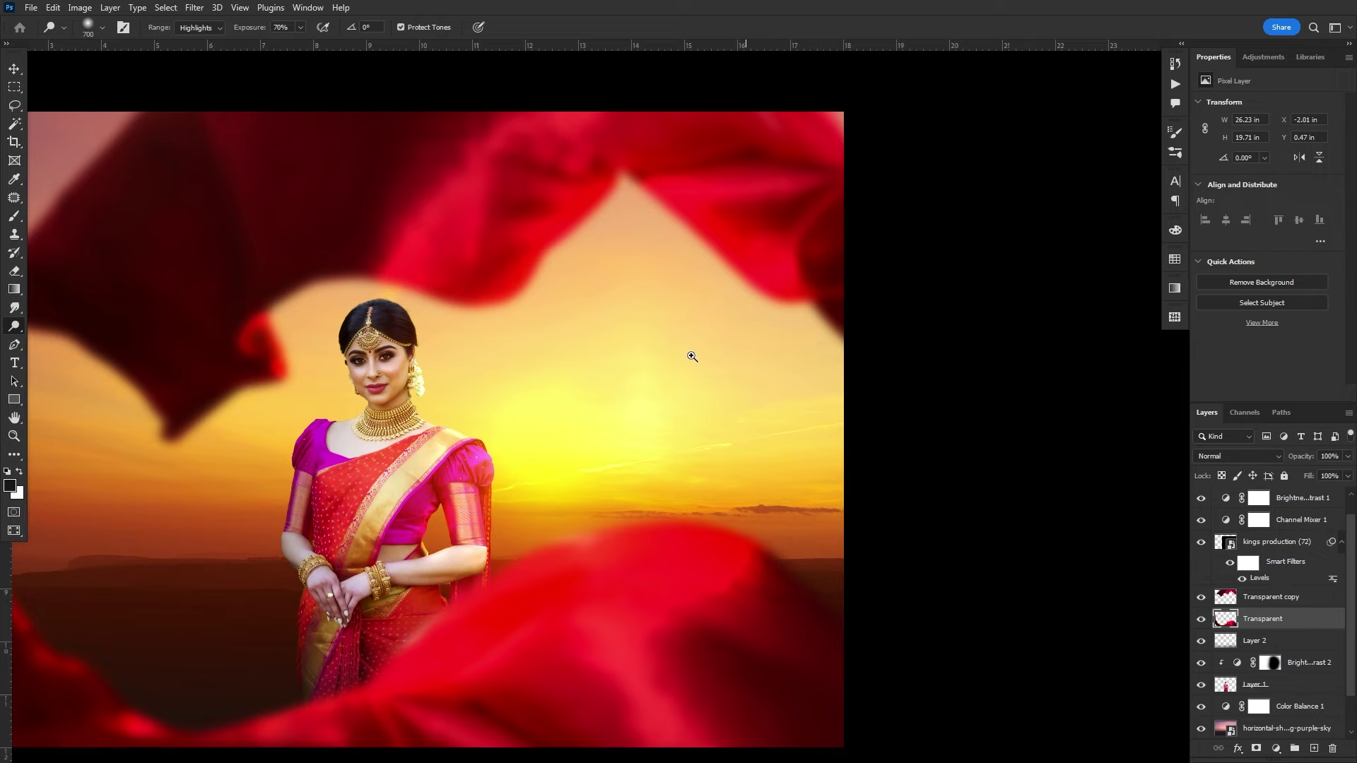
{"action": "scroll", "coordinate": [692, 356], "scroll_direction": "down", "scroll_amount": 5}
{"action": "scroll", "coordinate": [708, 368], "scroll_direction": "up", "scroll_amount": 4}
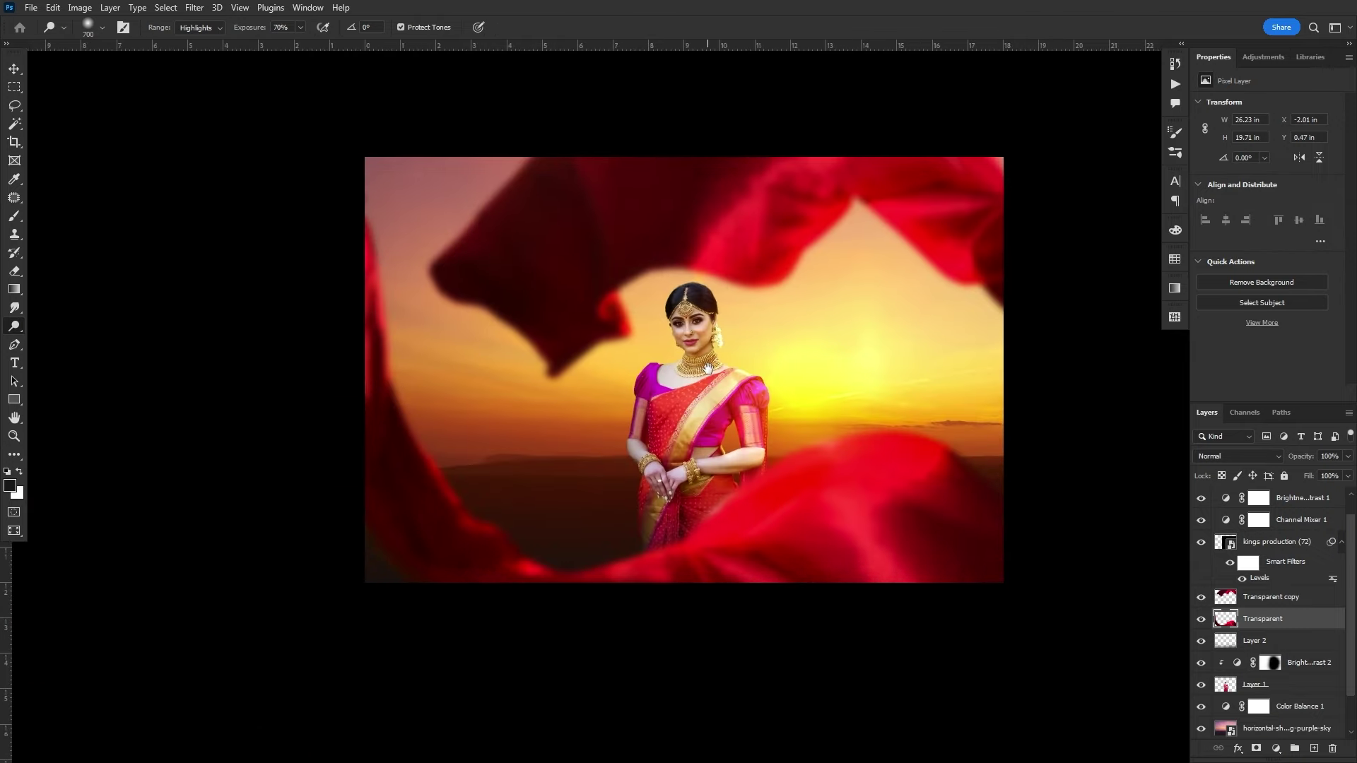
{"action": "key", "text": "f"}
{"action": "left_click_drag", "start_coordinate": [720, 380], "coordinate": [739, 395]}
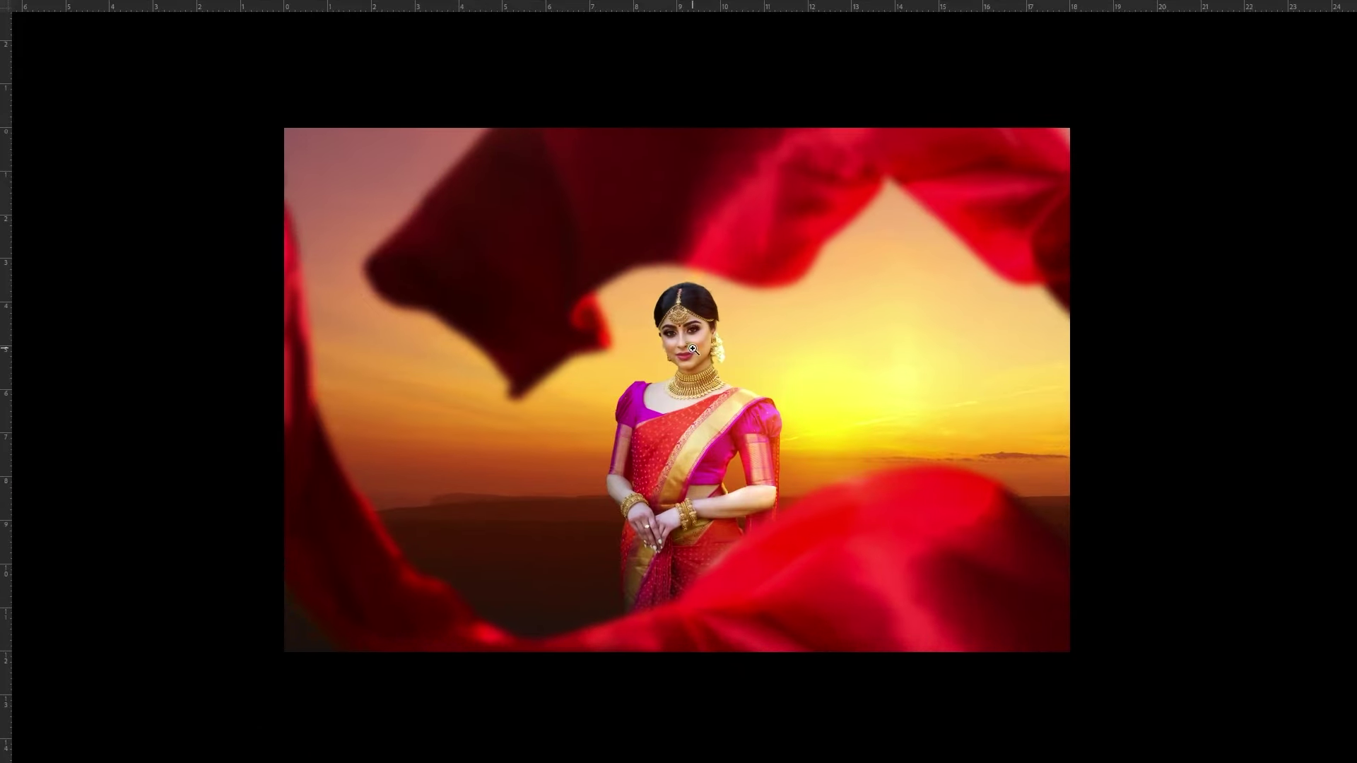
{"action": "left_click_drag", "start_coordinate": [692, 348], "coordinate": [714, 348]}
{"action": "key", "text": "f"}
{"action": "left_click_drag", "start_coordinate": [857, 425], "coordinate": [825, 425]}
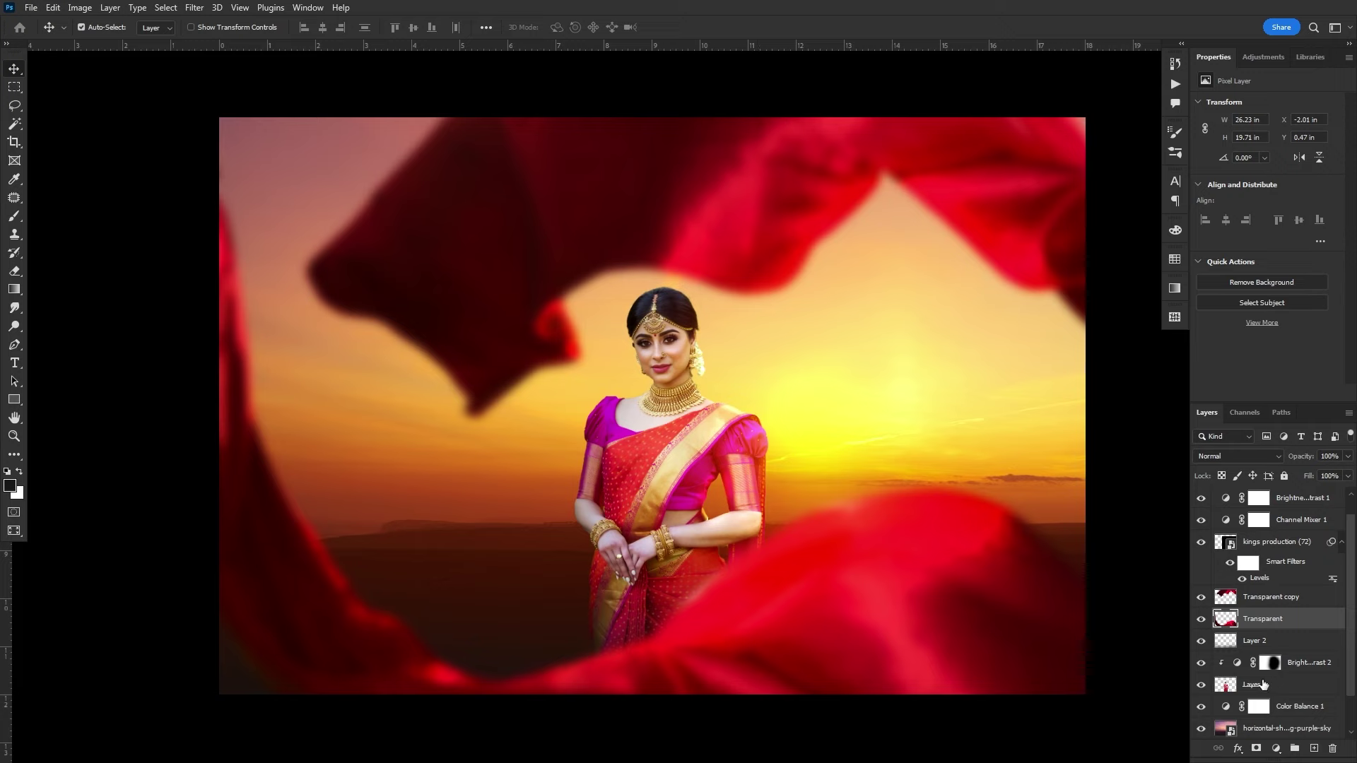
{"action": "left_click", "coordinate": [1279, 664]}
Set the Eraser with white active, then zoom in on the woman's face and back out
{"action": "key", "text": "e"}
{"action": "key", "text": "x"}
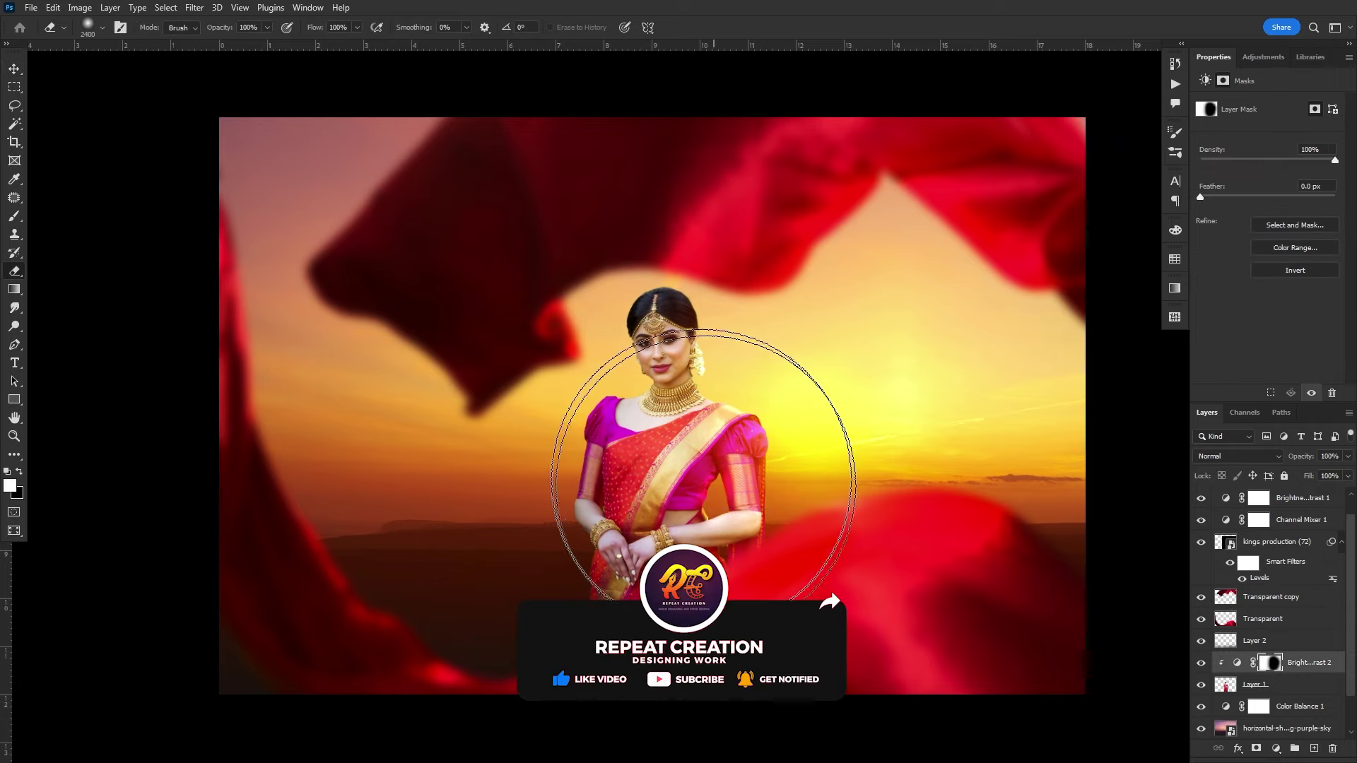
{"action": "key", "text": "v"}
{"action": "left_click_drag", "start_coordinate": [833, 441], "coordinate": [771, 443]}
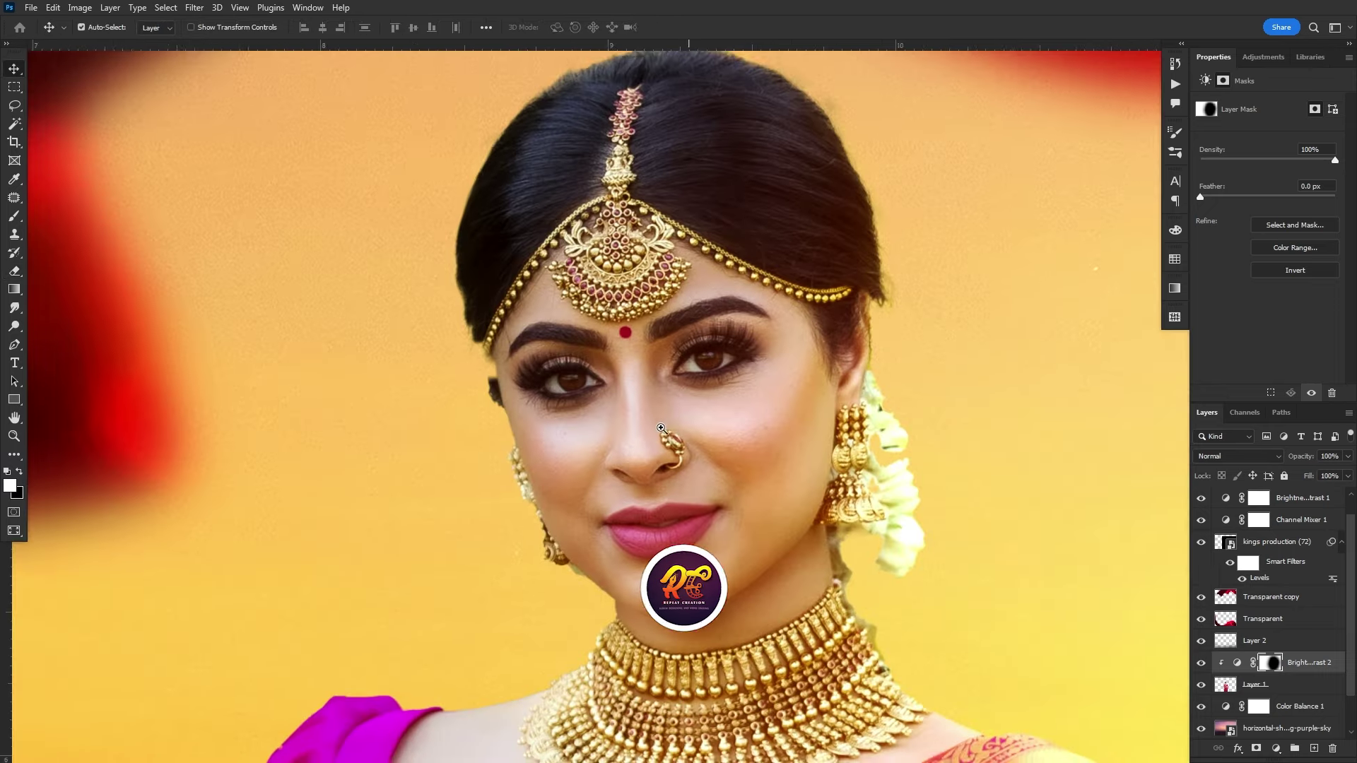
{"action": "left_click_drag", "start_coordinate": [633, 401], "coordinate": [682, 458]}
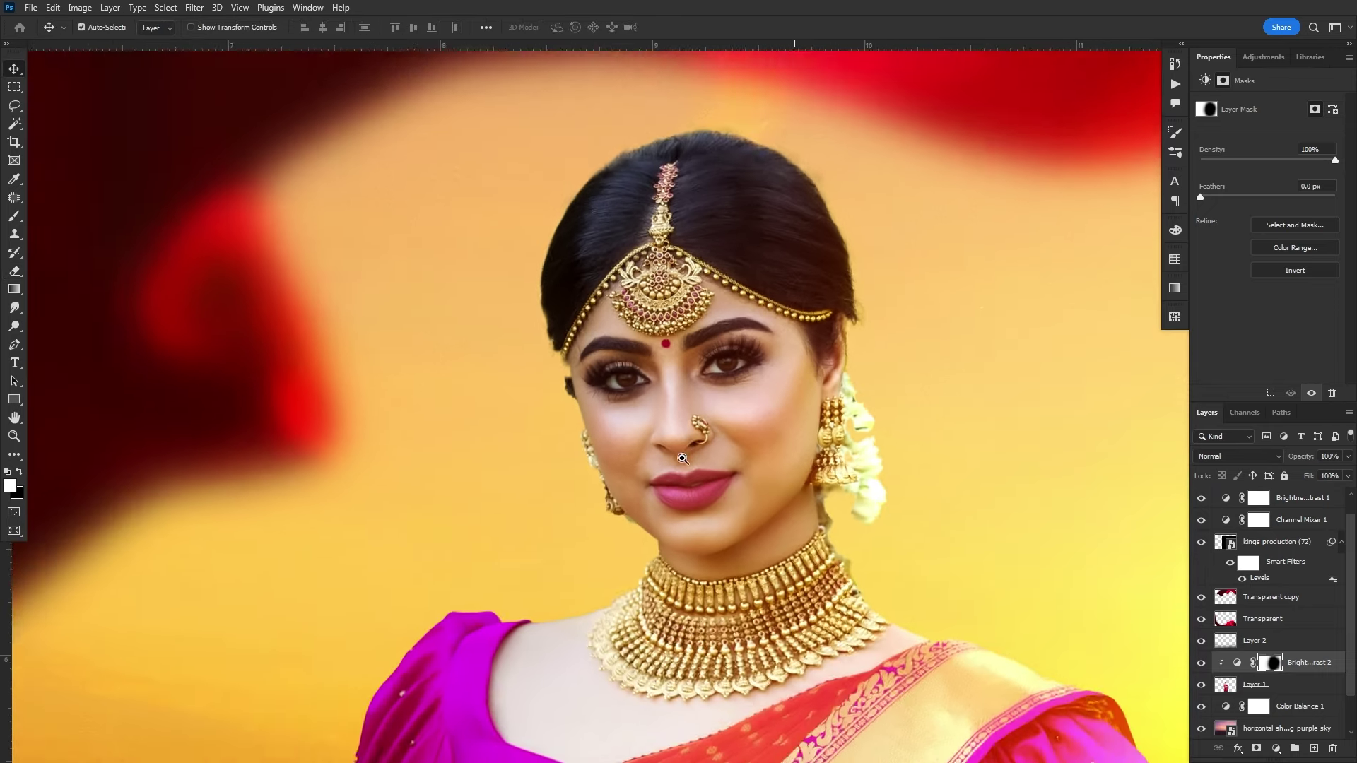
{"action": "key", "text": "ctrl+0"}
Hide the interface and scroll around the full-screen composite
{"action": "key", "text": "f"}
{"action": "key", "text": "f"}
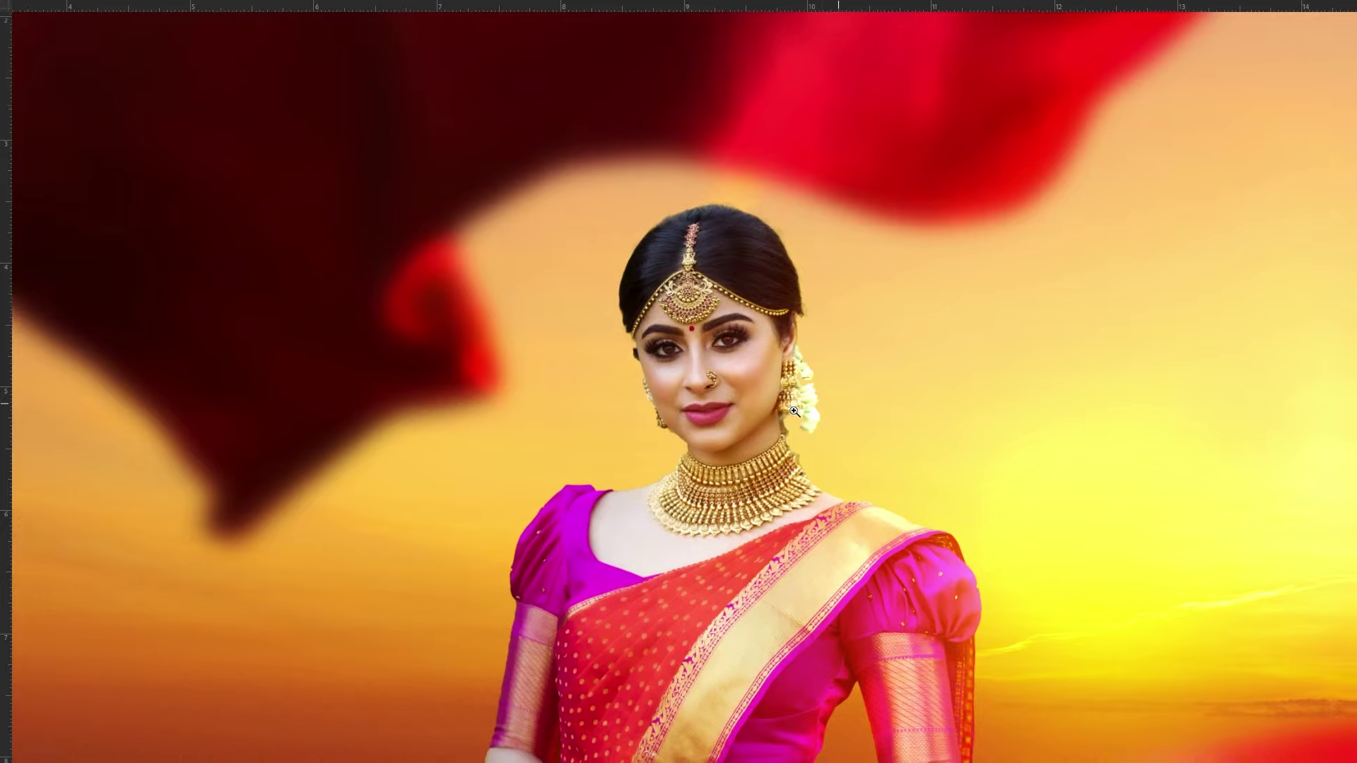
{"action": "scroll", "coordinate": [795, 408], "scroll_direction": "down", "scroll_amount": 2}
{"action": "scroll", "coordinate": [830, 369], "scroll_direction": "down", "scroll_amount": 2}
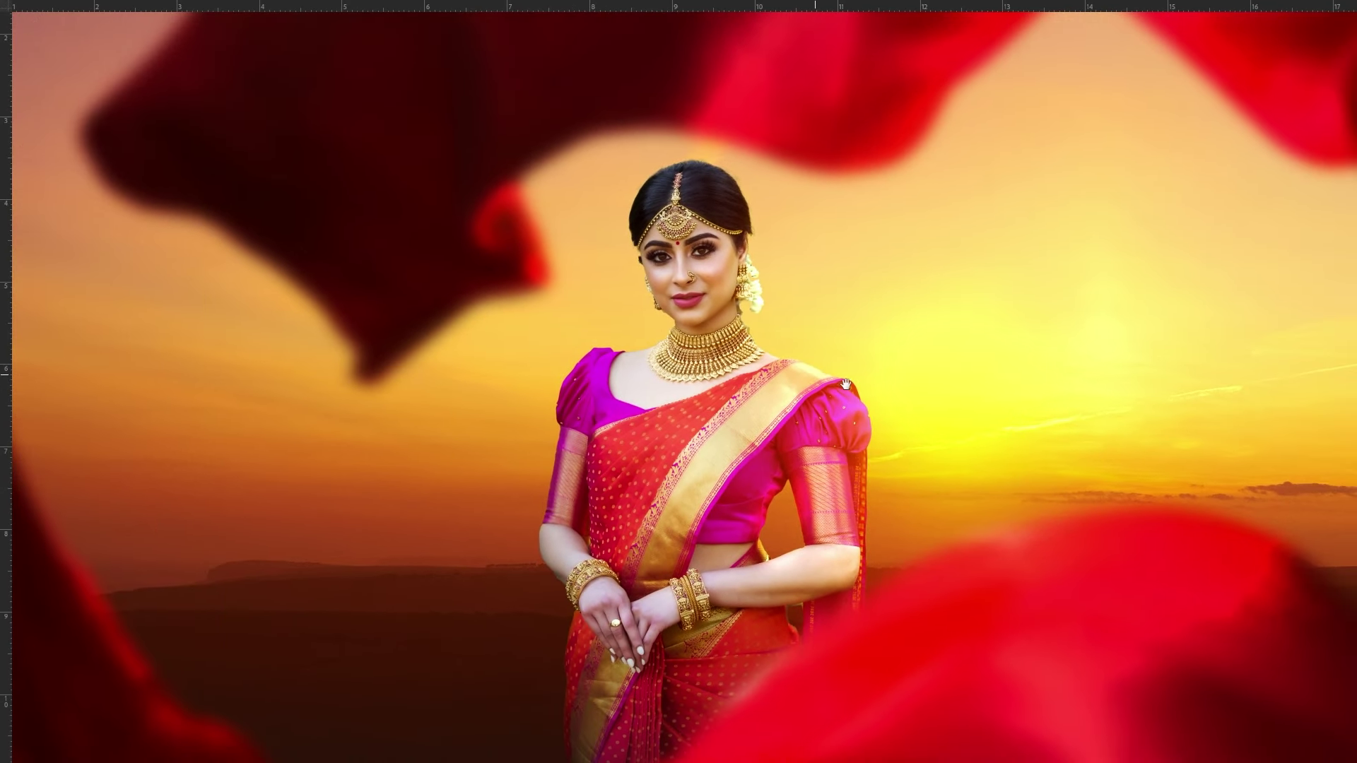
{"action": "scroll", "coordinate": [840, 348], "scroll_direction": "down", "scroll_amount": 2}
{"action": "scroll", "coordinate": [840, 348], "scroll_direction": "up", "scroll_amount": 3}
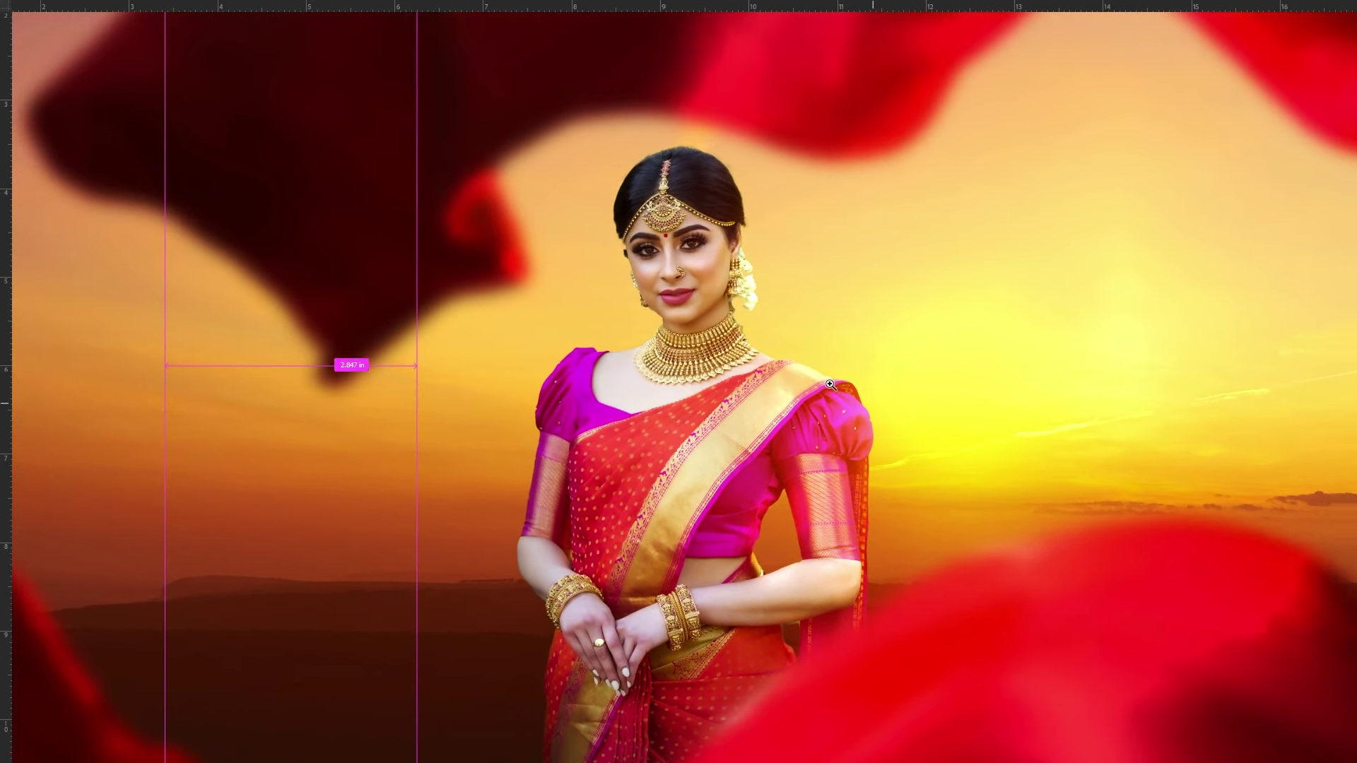
{"action": "scroll", "coordinate": [837, 389], "scroll_direction": "down", "scroll_amount": 2}
{"action": "scroll", "coordinate": [841, 392], "scroll_direction": "down", "scroll_amount": 1}
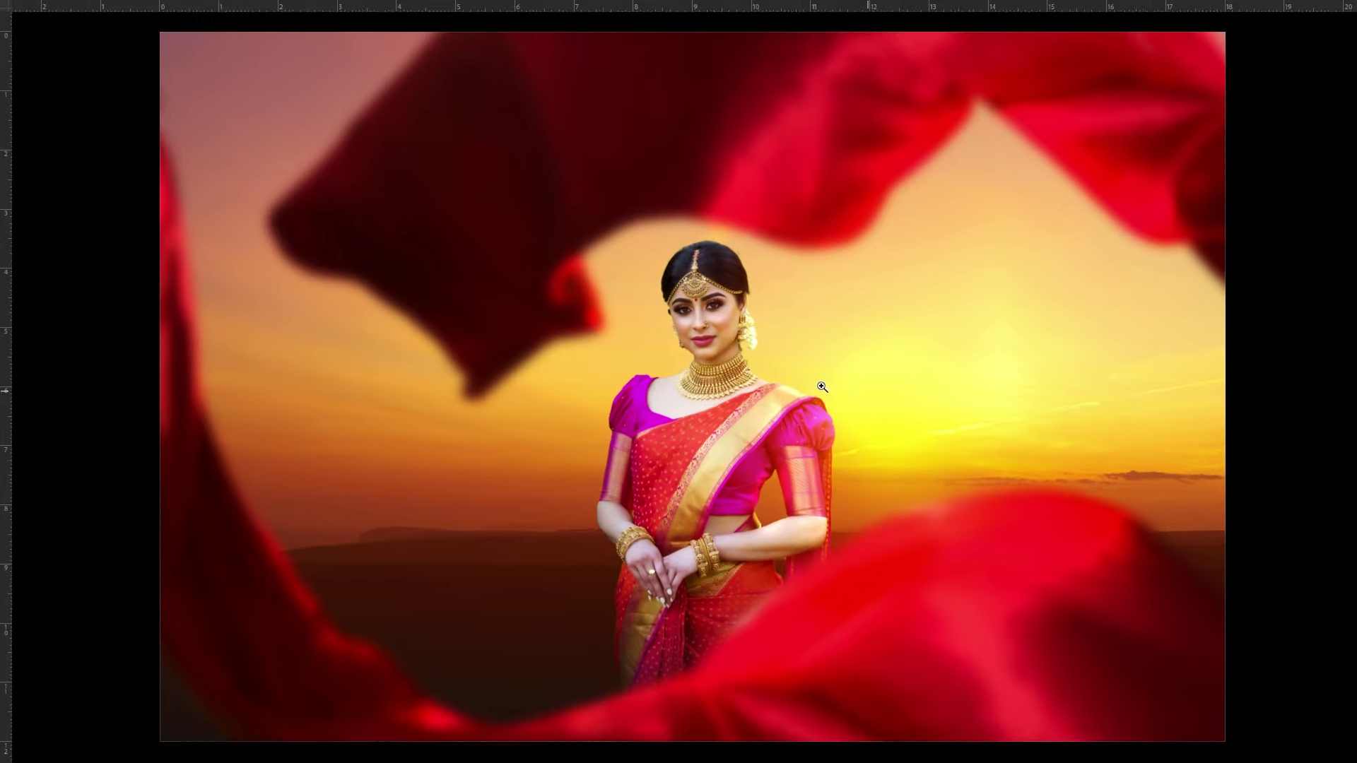
{"action": "scroll", "coordinate": [805, 391], "scroll_direction": "down", "scroll_amount": 1}
{"action": "key", "text": "ctrl"}
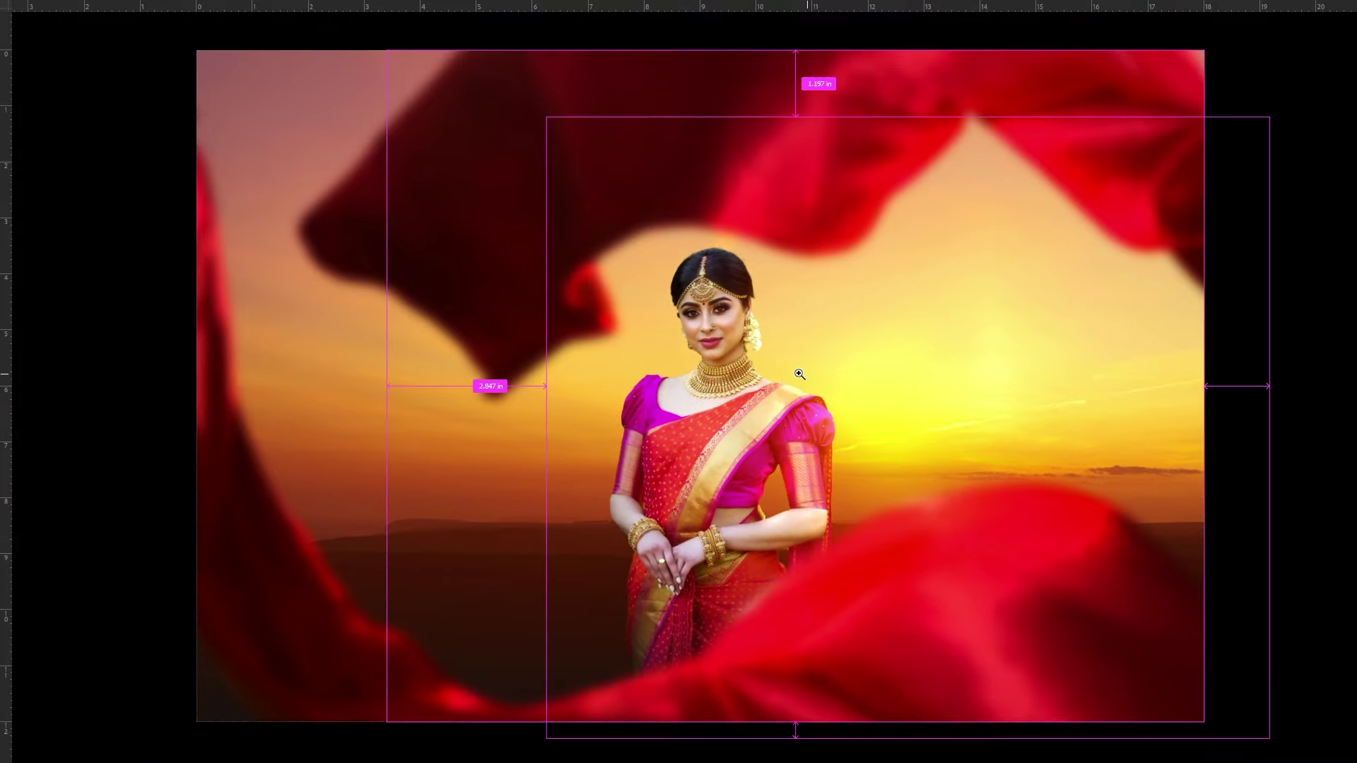
Crop away the oversized background extending beyond the composite's frame
{"action": "key", "text": "c"}
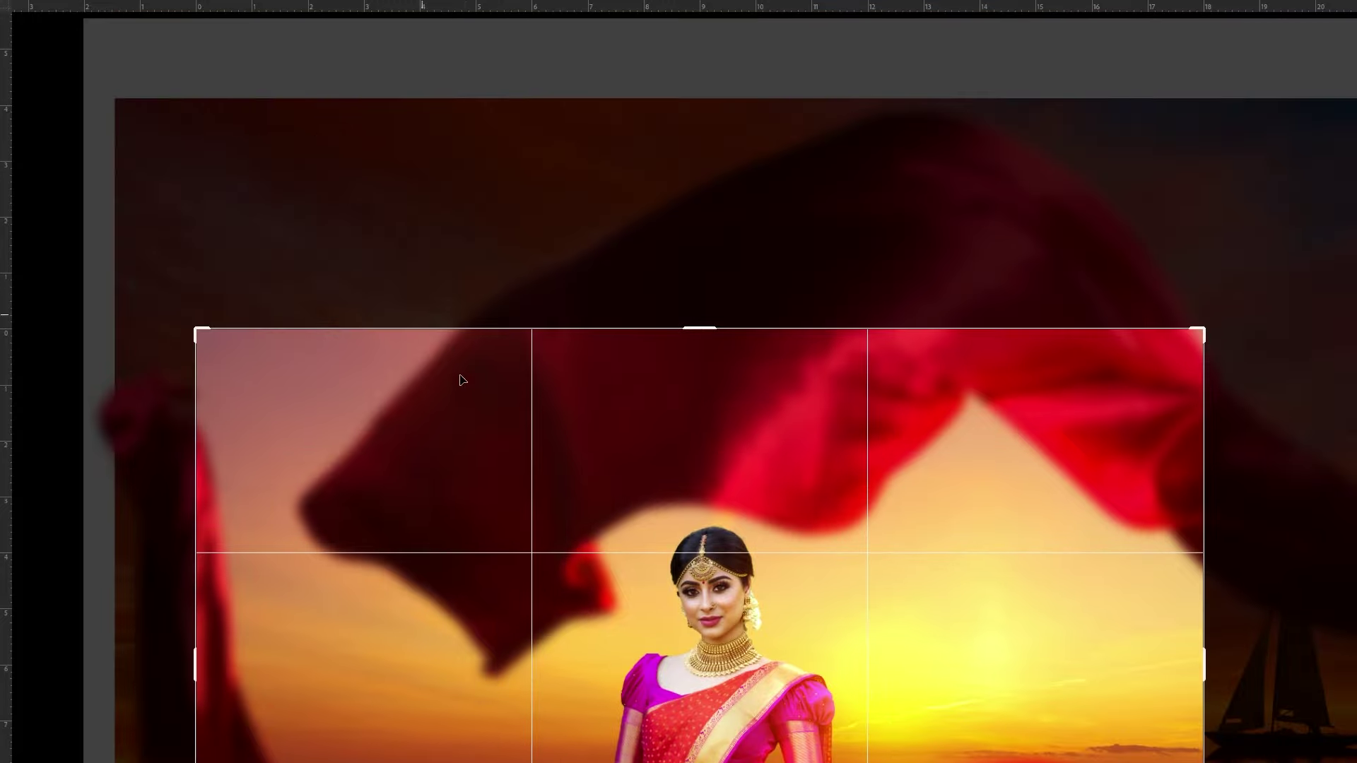
{"action": "left_click_drag", "start_coordinate": [461, 378], "coordinate": [581, 233]}
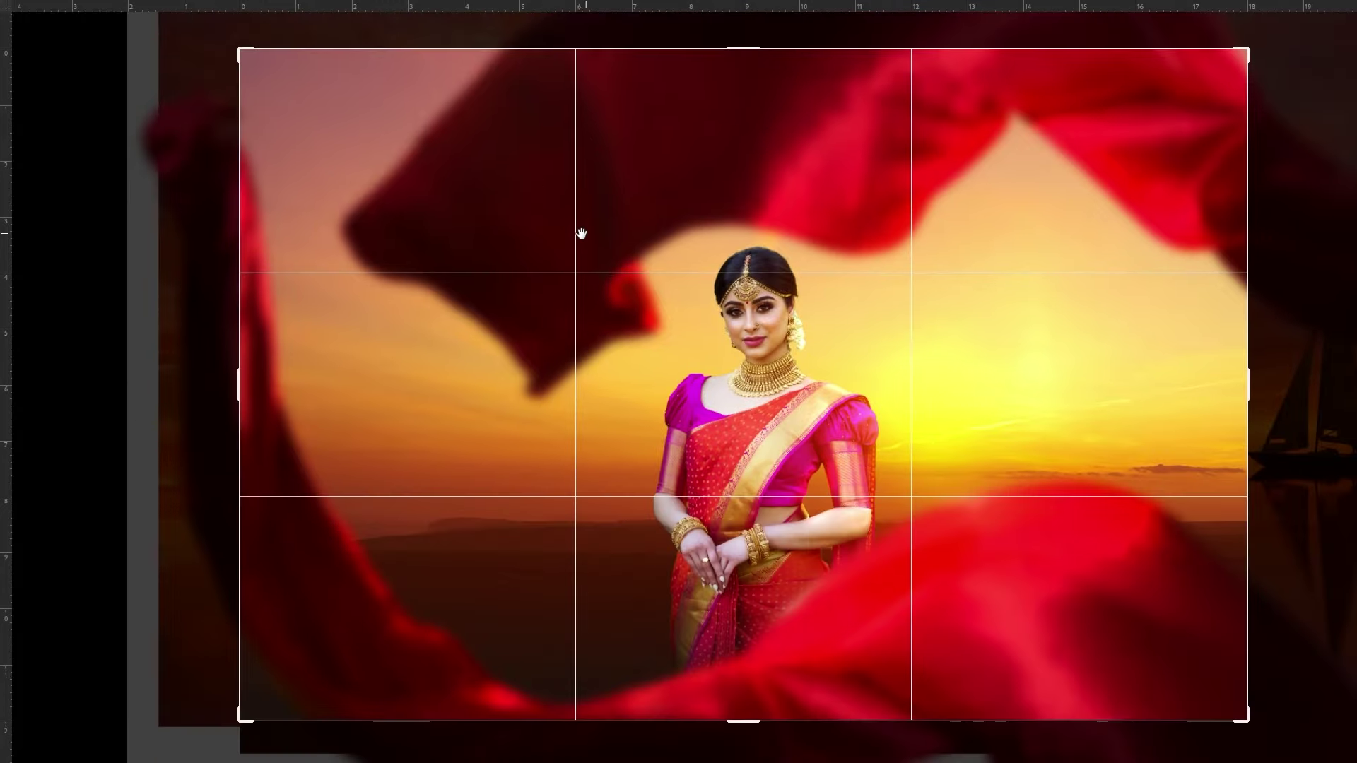
{"action": "scroll", "coordinate": [679, 306], "scroll_direction": "down", "scroll_amount": 5}
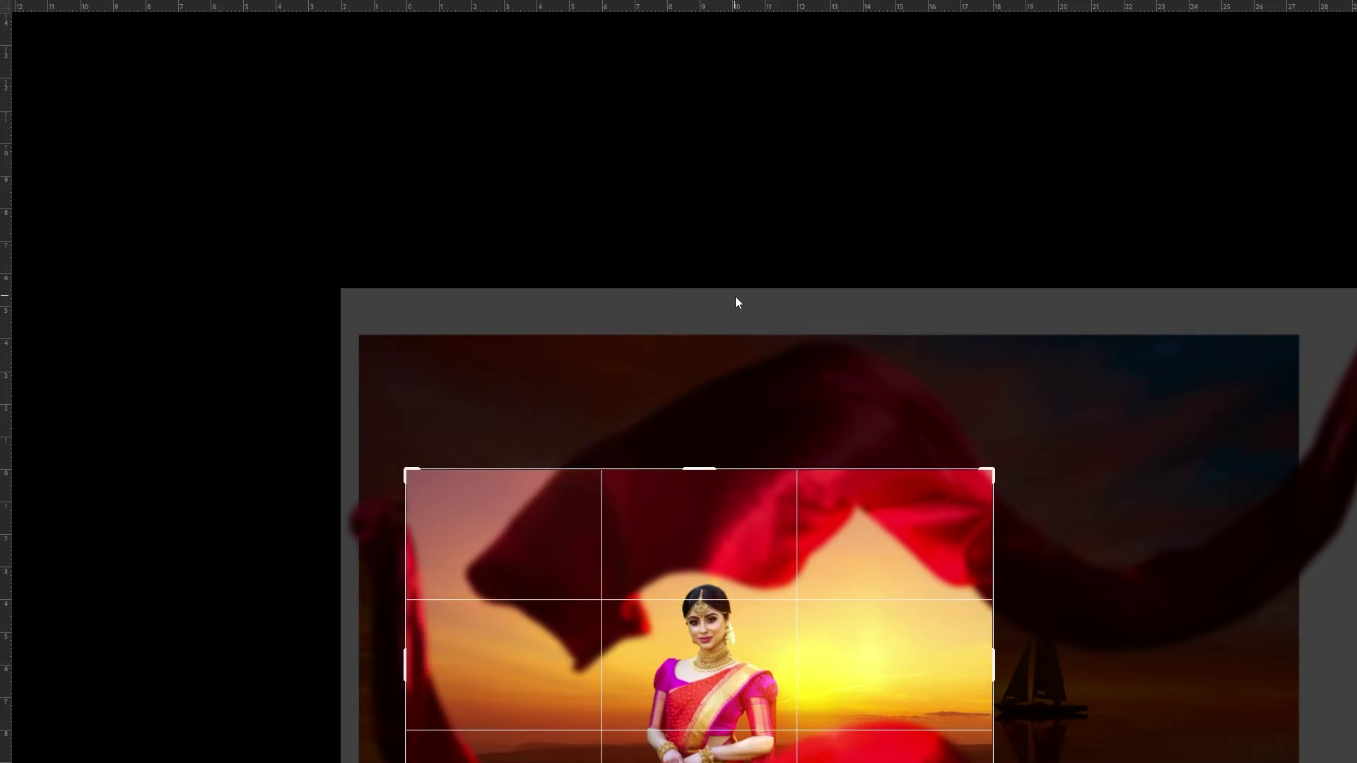
{"action": "left_click_drag", "start_coordinate": [787, 621], "coordinate": [769, 337]}
{"action": "key", "text": "Return"}
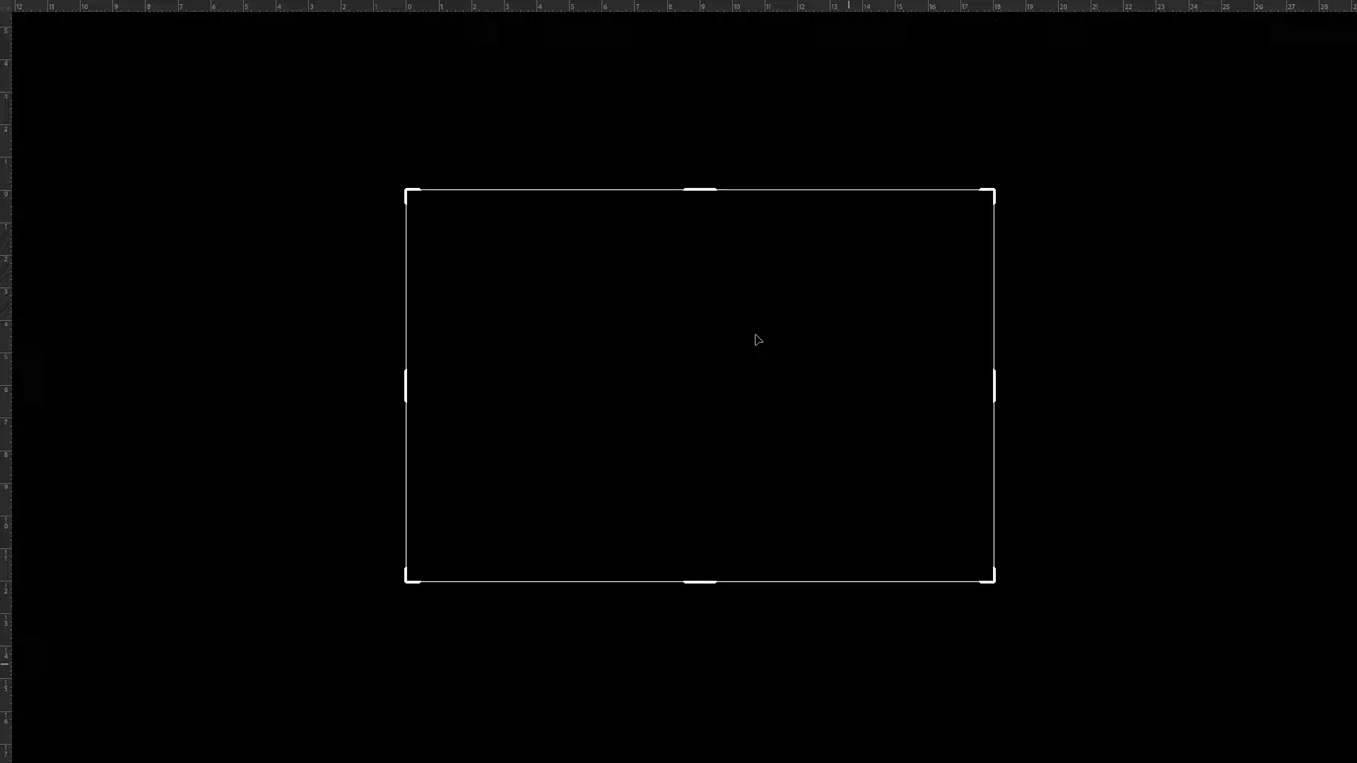
Tighten the crop at the top-right corner and fit the composite on screen
{"action": "key", "text": "c"}
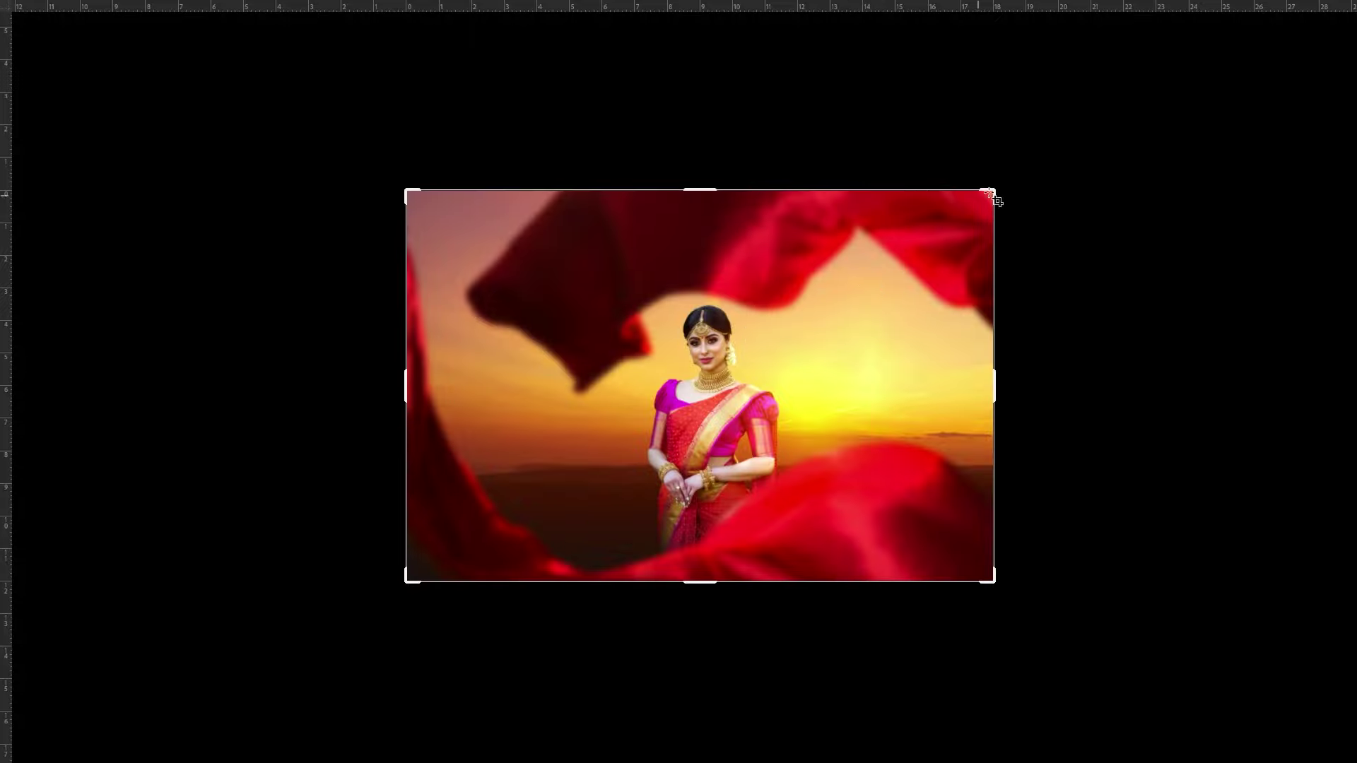
{"action": "left_click_drag", "start_coordinate": [991, 191], "coordinate": [967, 209]}
{"action": "key", "text": "Return"}
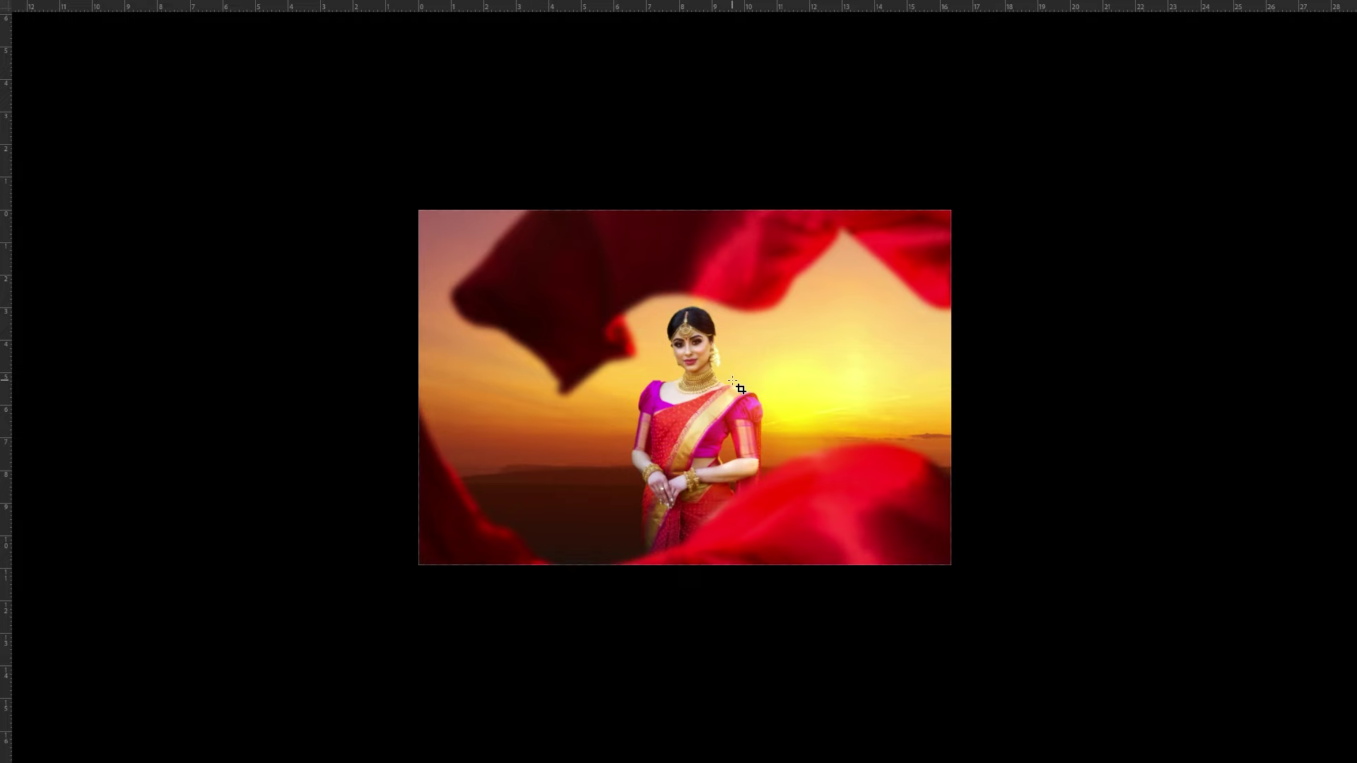
{"action": "right_click", "coordinate": [718, 371]}
{"action": "left_click", "coordinate": [728, 378]}
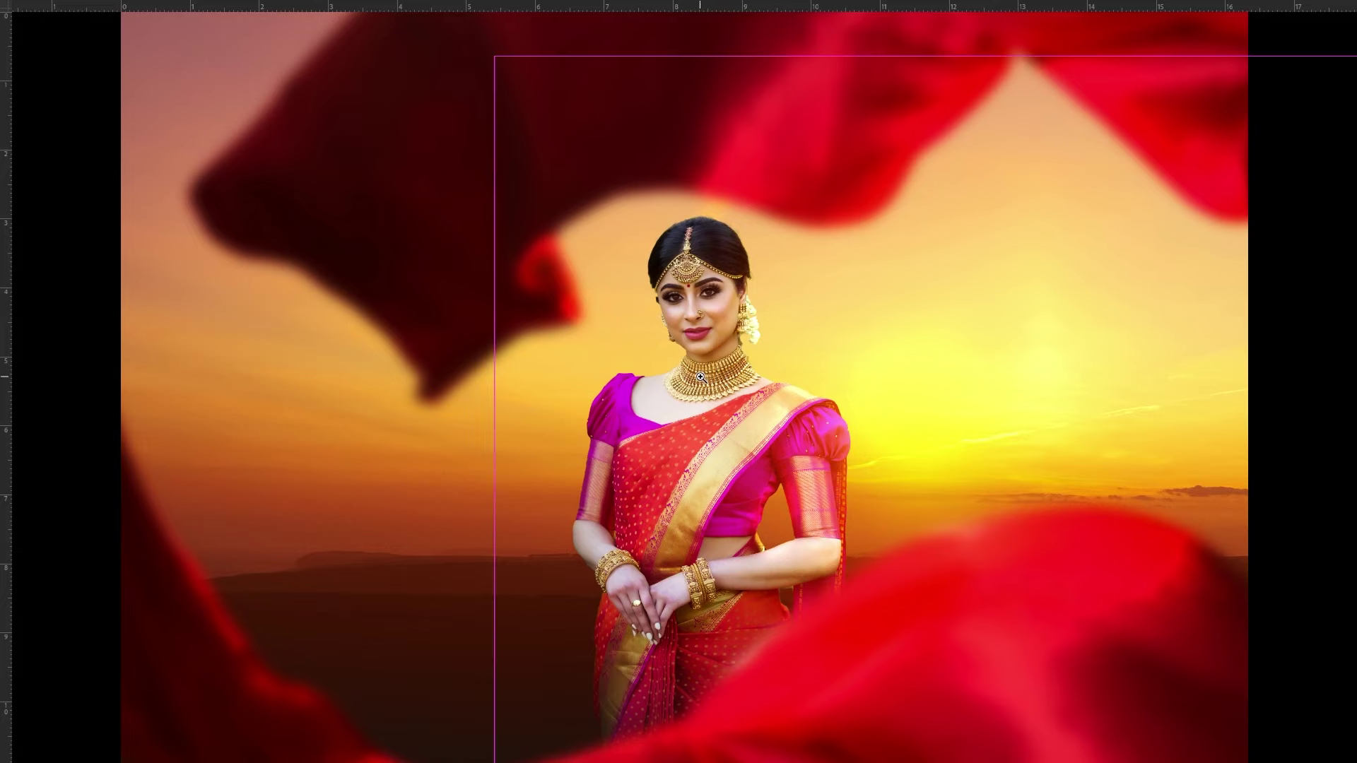
Return to the standard view and select the Selective Color 1 adjustment layer
{"action": "scroll", "coordinate": [701, 382], "scroll_direction": "down", "scroll_amount": 2}
{"action": "left_click_drag", "start_coordinate": [789, 419], "coordinate": [766, 417]}
{"action": "key", "text": "f"}
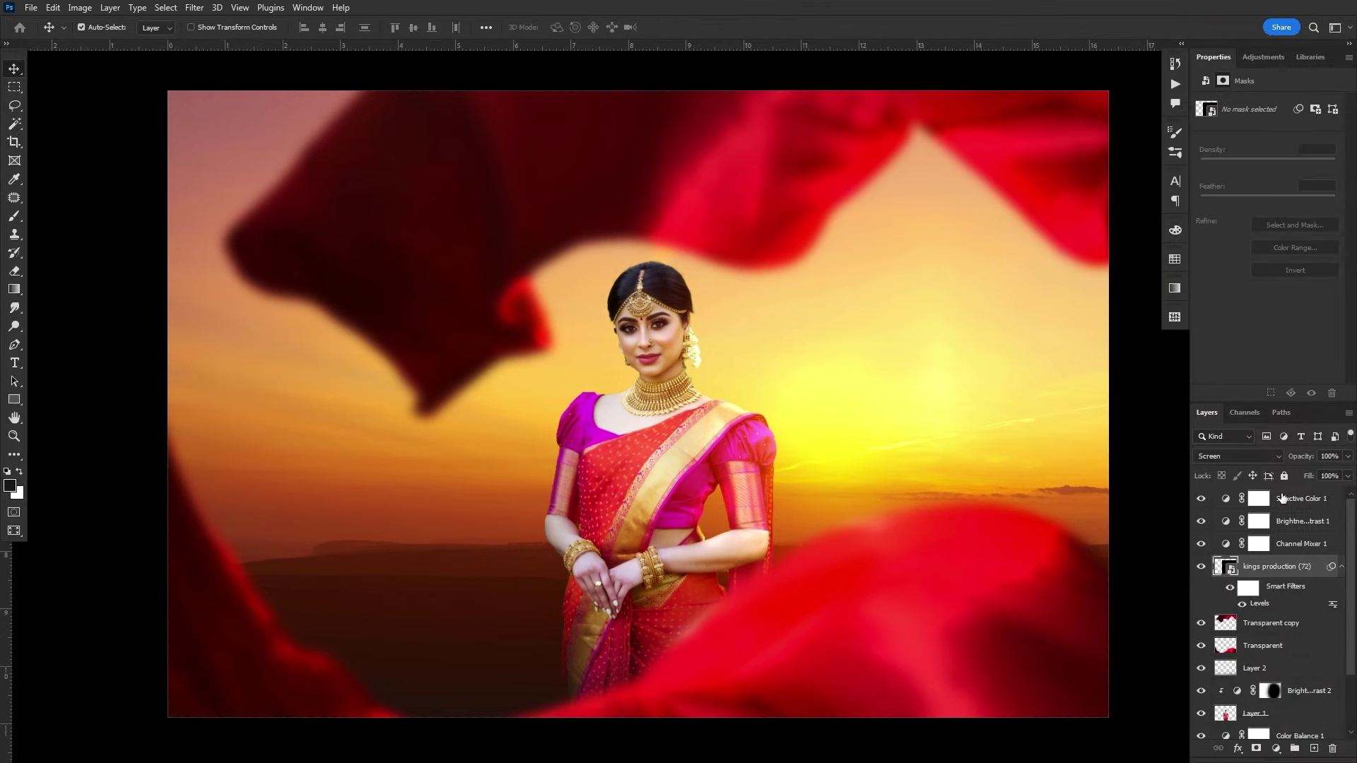
{"action": "left_click", "coordinate": [1282, 498]}
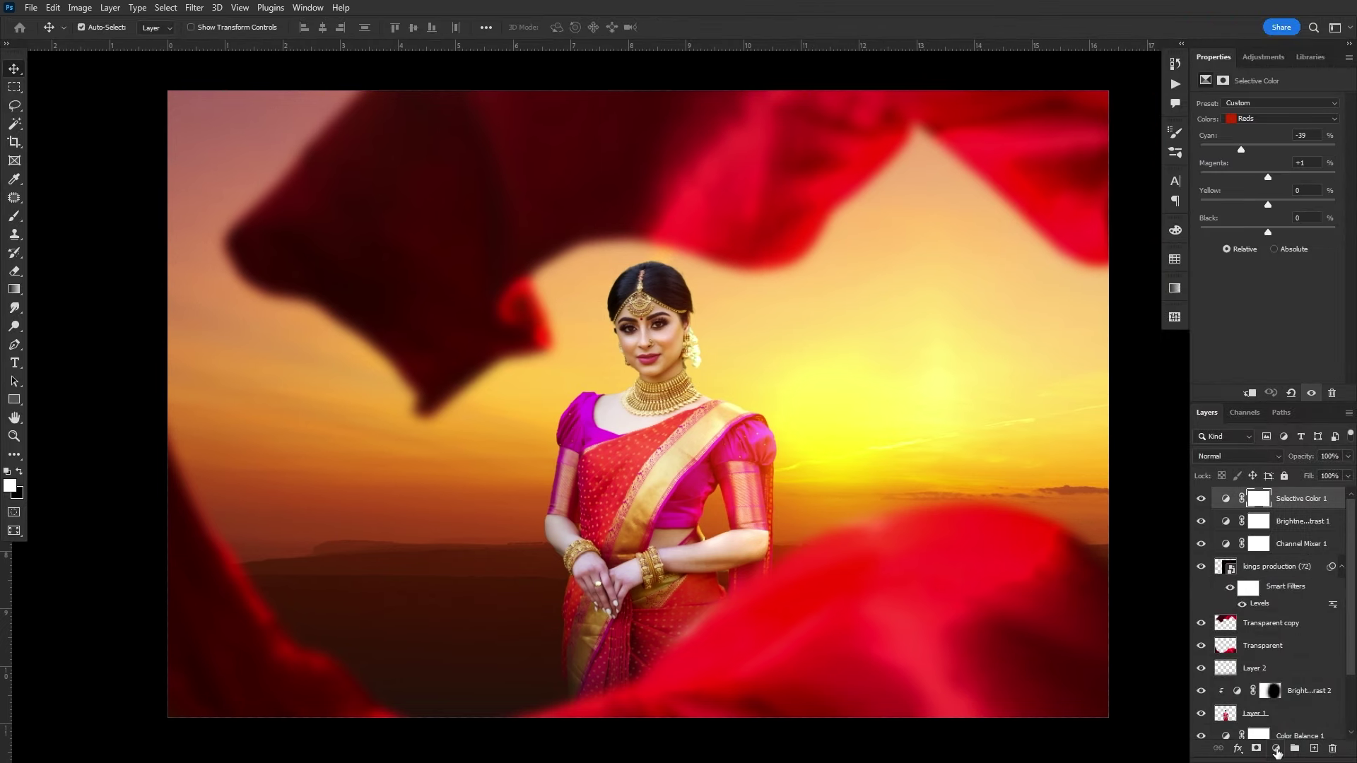
{"action": "left_click", "coordinate": [1276, 750]}
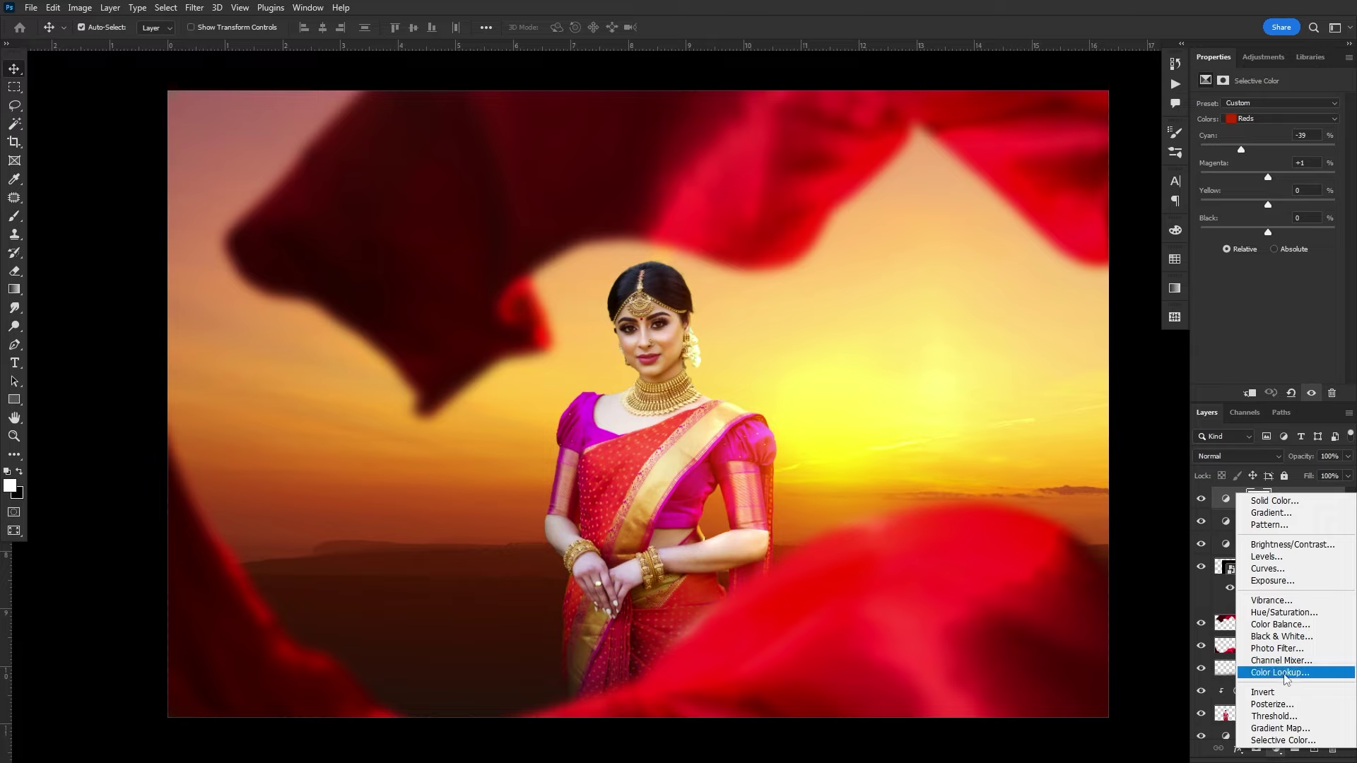
{"action": "left_click", "coordinate": [754, 558]}
Zoom in on the necklace and target Layer 1 for dodging
{"action": "left_click", "coordinate": [554, 521]}
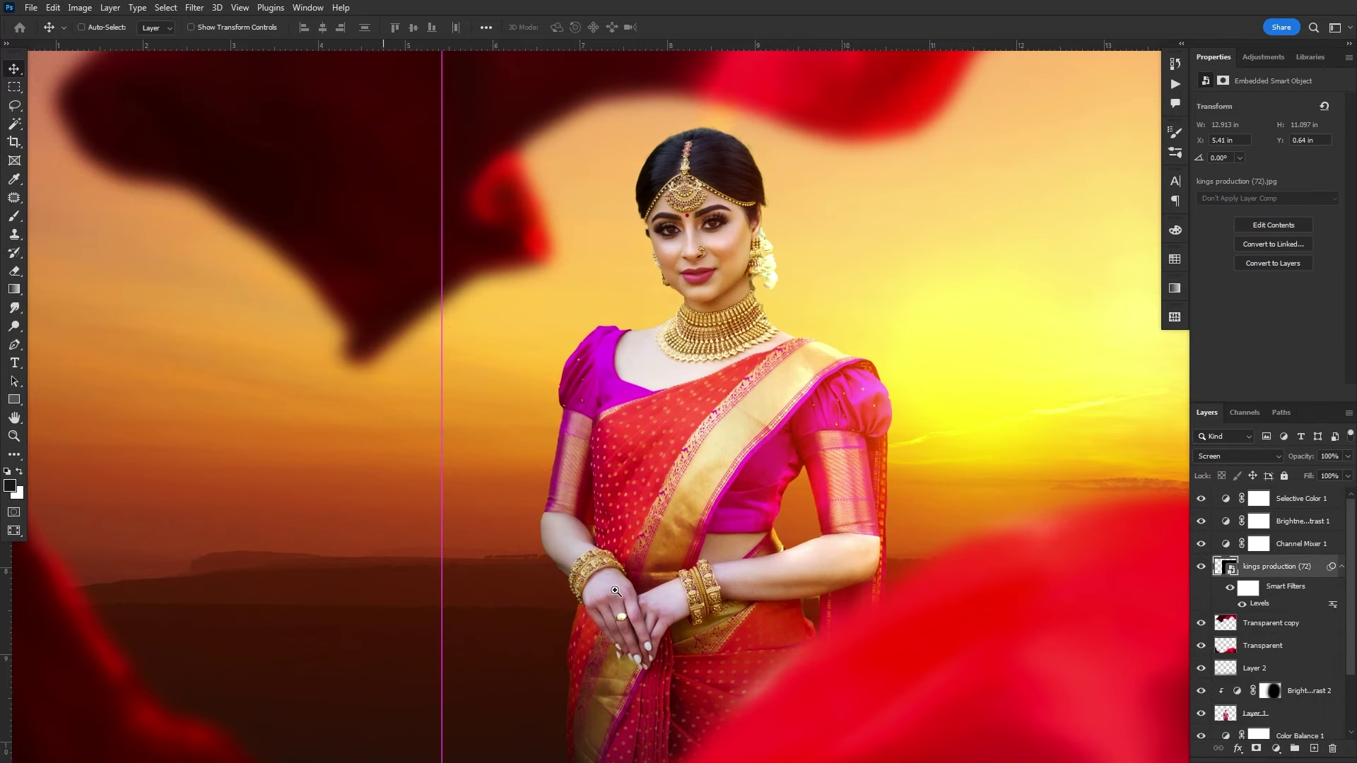
{"action": "scroll", "coordinate": [677, 340], "scroll_direction": "up", "scroll_amount": 2}
{"action": "scroll", "coordinate": [747, 469], "scroll_direction": "up", "scroll_amount": 1}
{"action": "scroll", "coordinate": [630, 502], "scroll_direction": "up", "scroll_amount": 1}
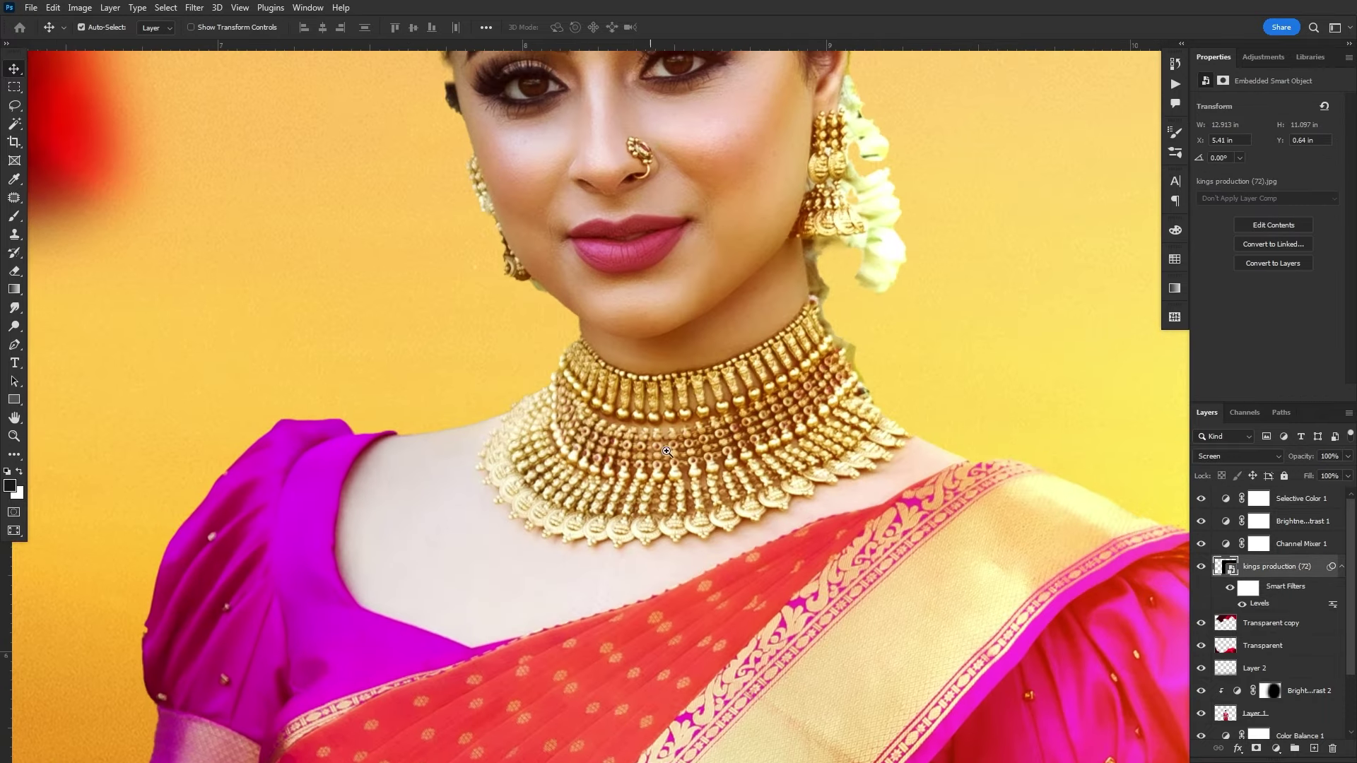
{"action": "scroll", "coordinate": [644, 486], "scroll_direction": "up", "scroll_amount": 2}
{"action": "scroll", "coordinate": [649, 457], "scroll_direction": "up", "scroll_amount": 1}
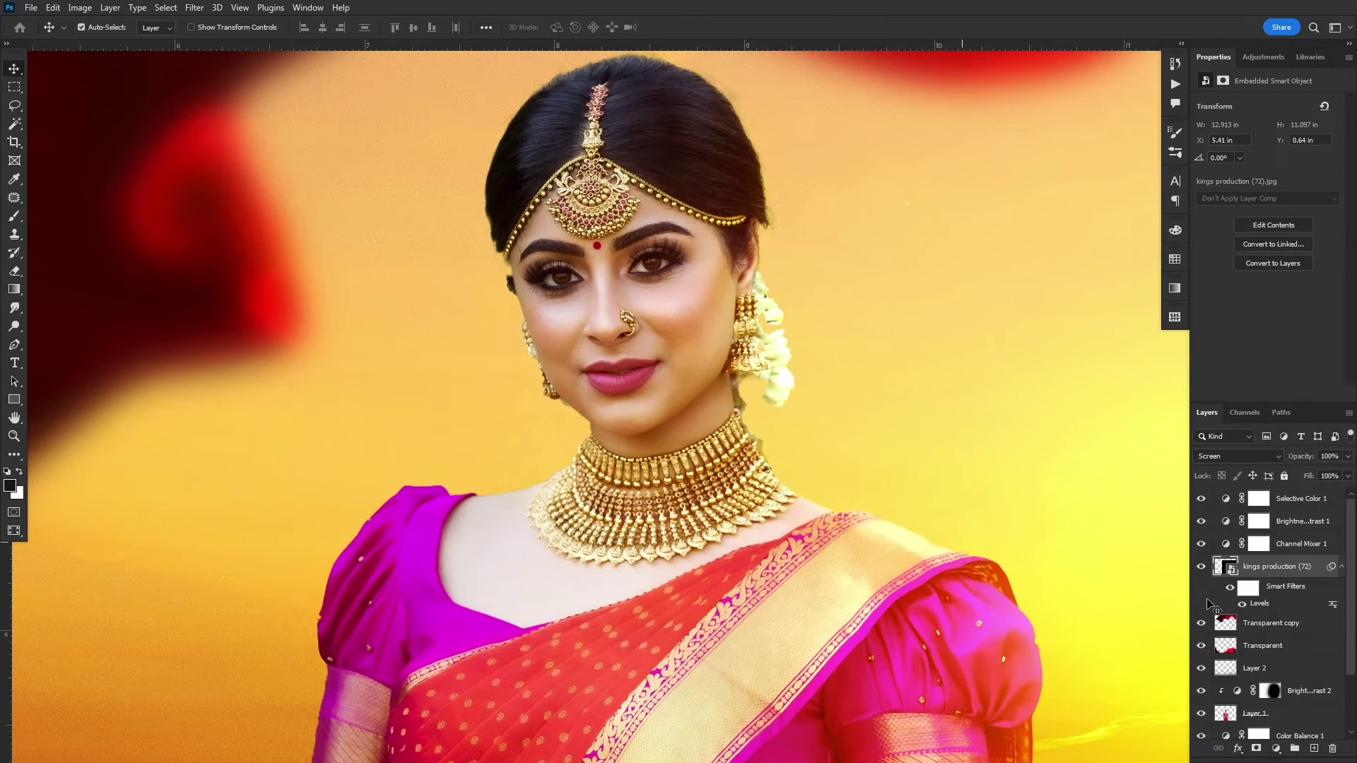
{"action": "left_click", "coordinate": [1228, 719]}
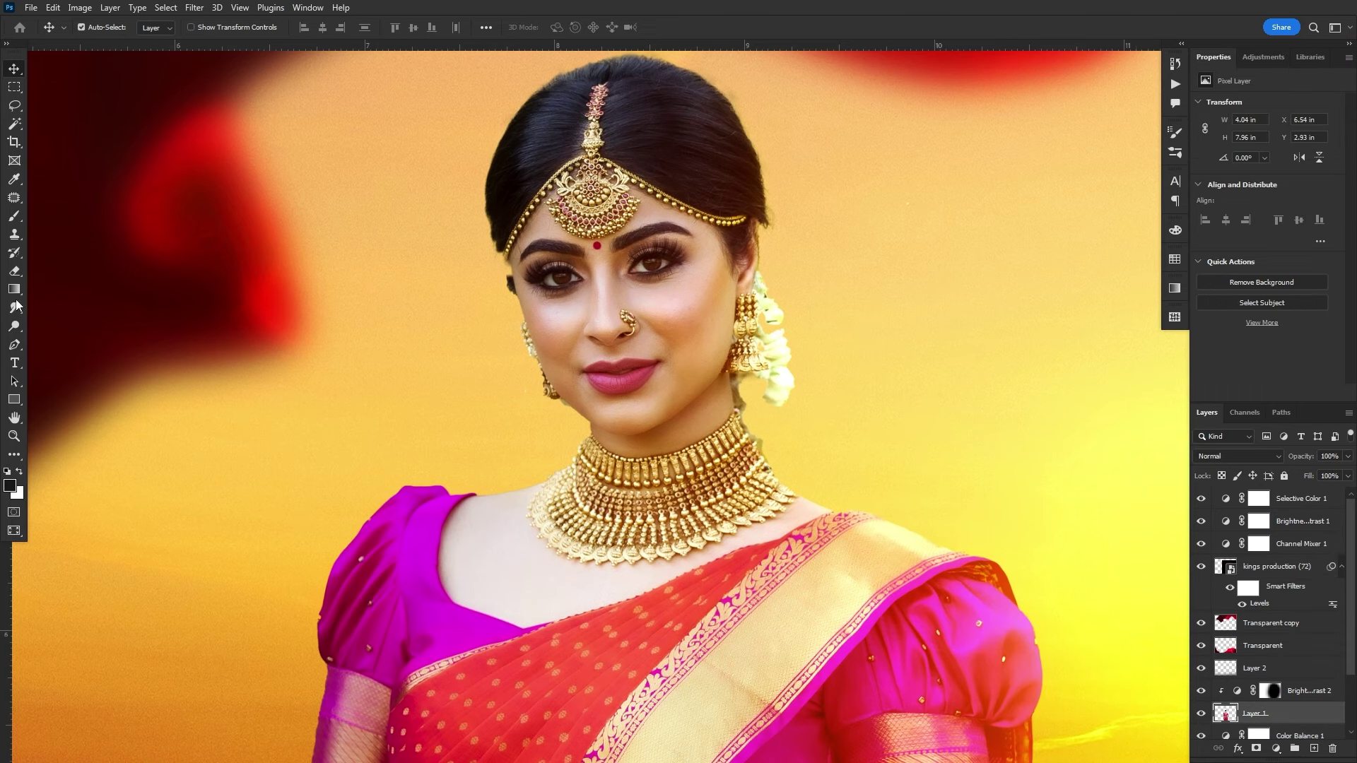
{"action": "left_click", "coordinate": [15, 326]}
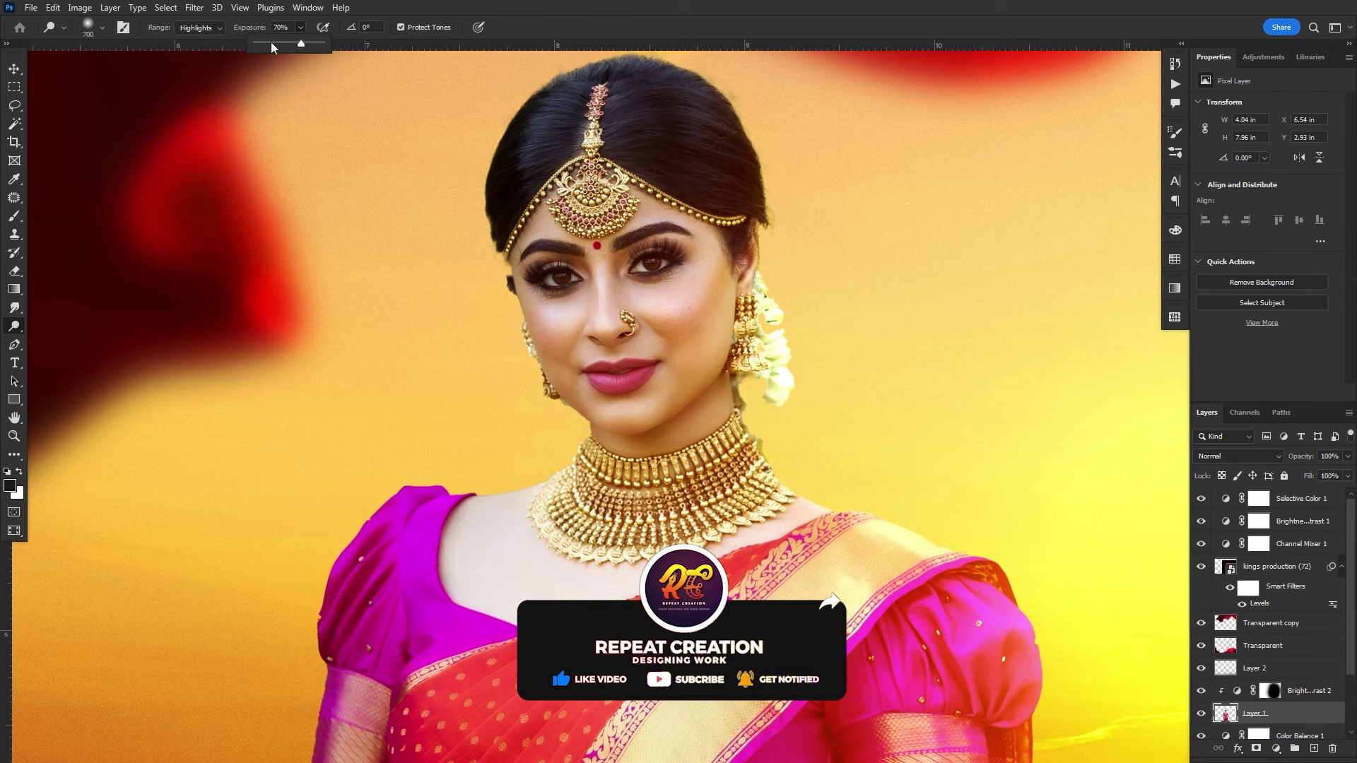
Set dodge exposure to 16% and lasso the neckline skin with a 30 px feather
{"action": "left_click", "coordinate": [264, 43]}
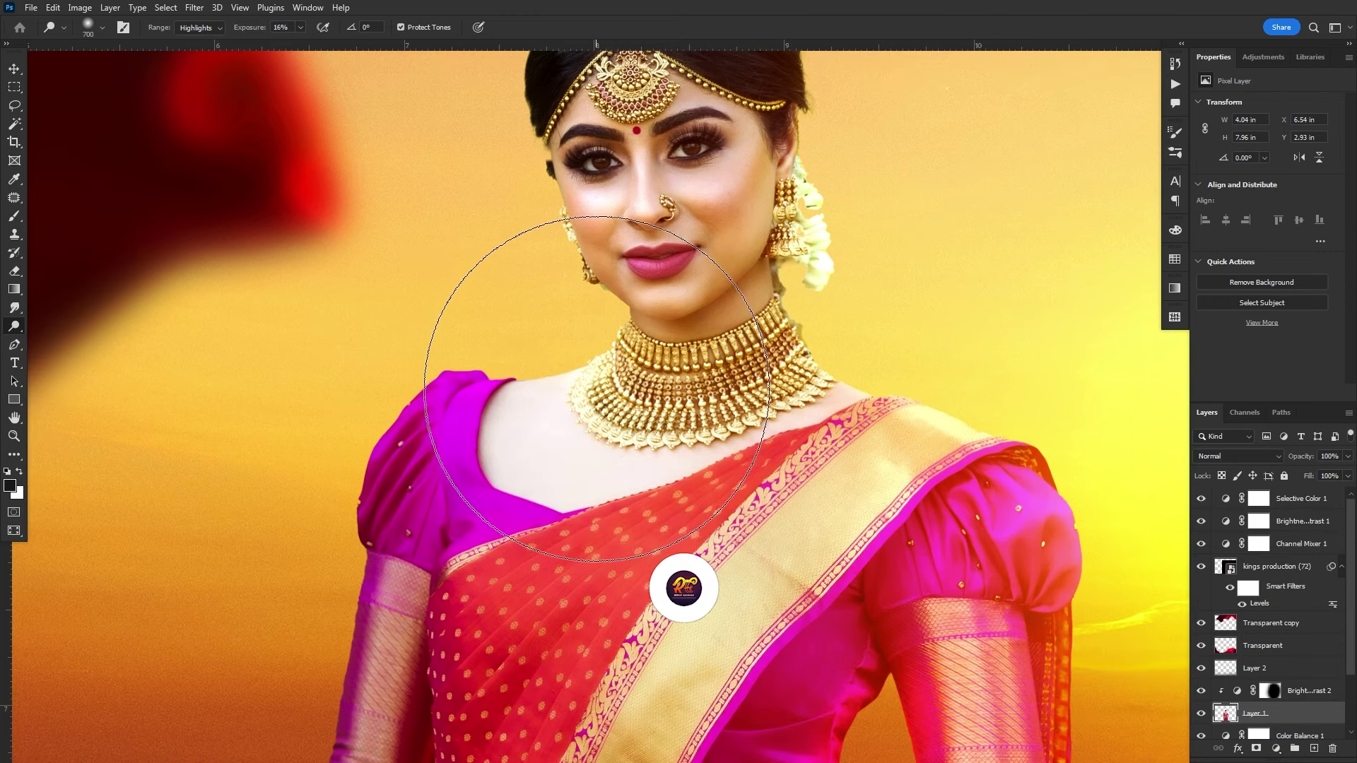
{"action": "key", "text": "l"}
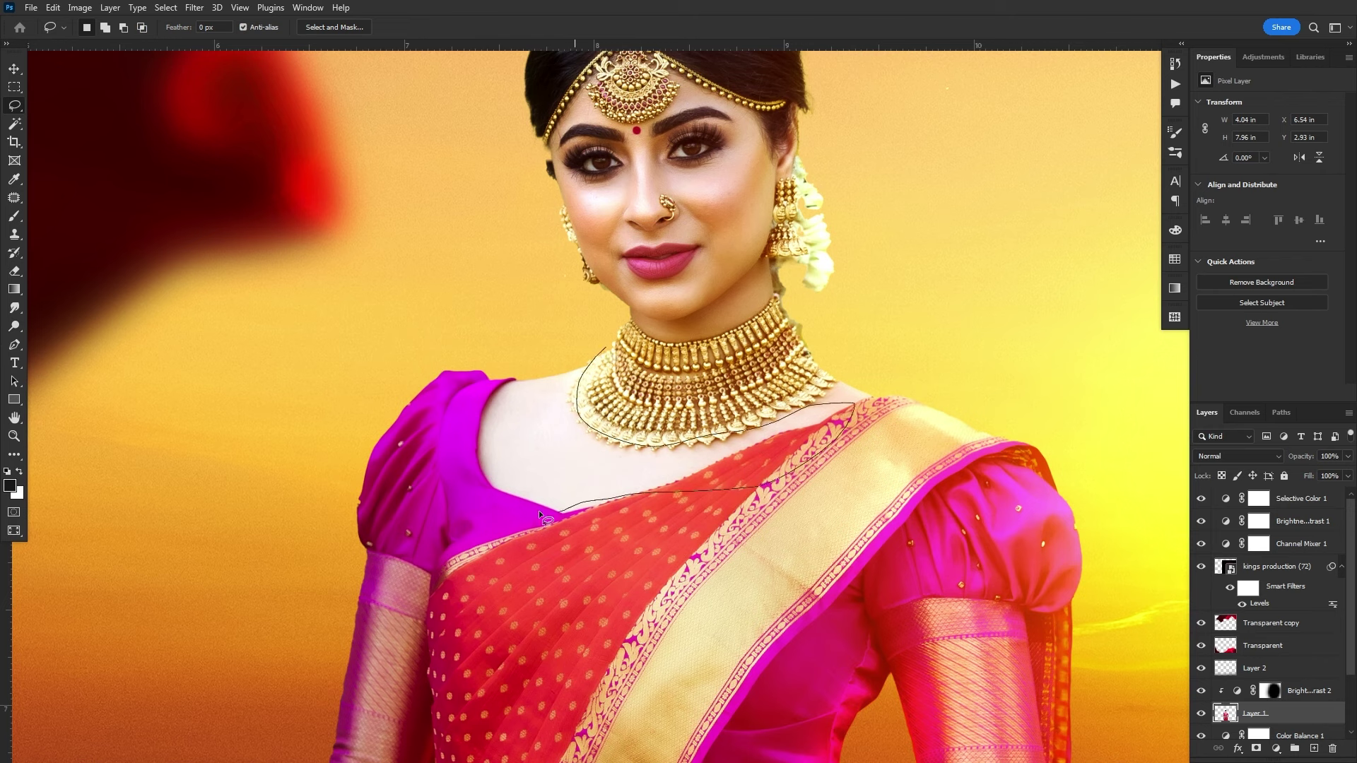
{"action": "left_click_drag", "start_coordinate": [468, 369], "coordinate": [604, 346]}
{"action": "key", "text": "shift+F6"}
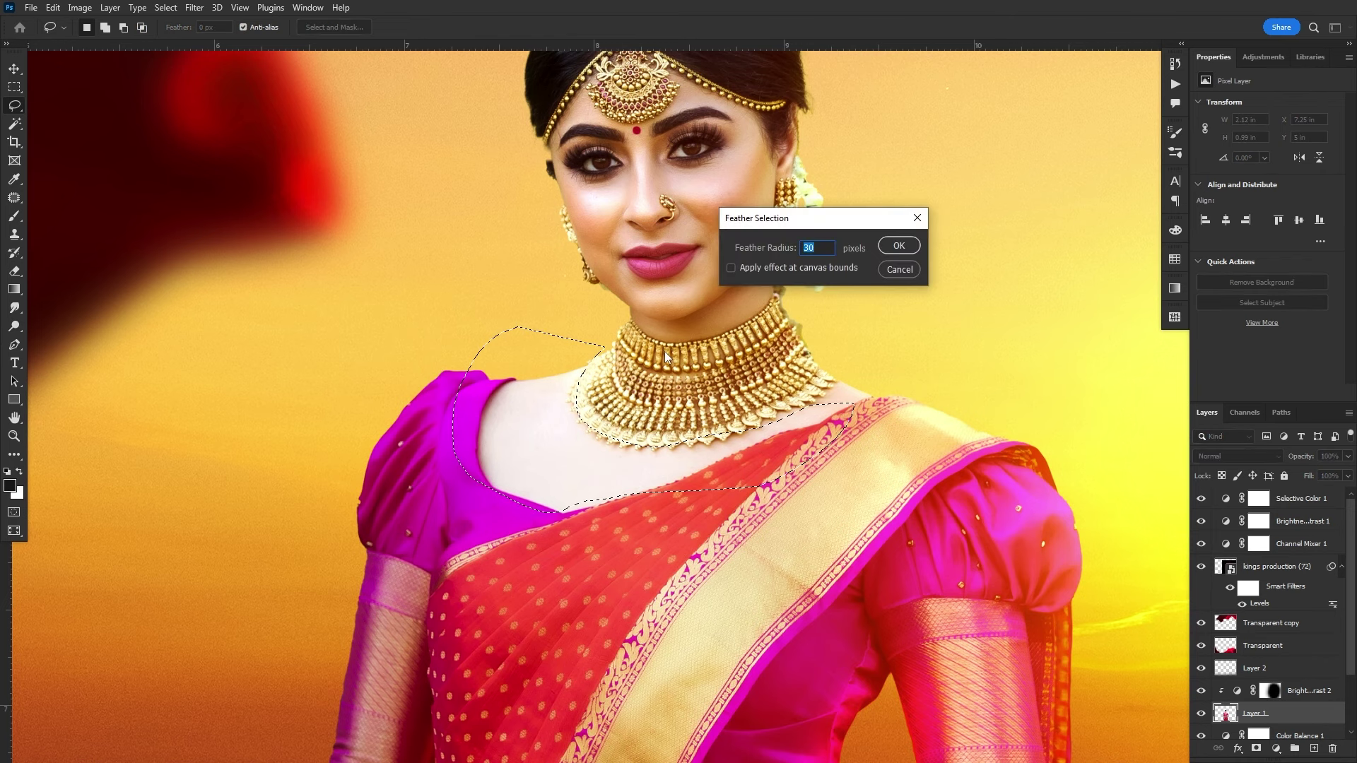
{"action": "key", "text": "Return"}
Darken the feathered neckline with a Curves adjustment, then zoom in to check it
{"action": "key", "text": "ctrl+m"}
{"action": "left_click_drag", "start_coordinate": [892, 541], "coordinate": [914, 552]}
{"action": "key", "text": "Return"}
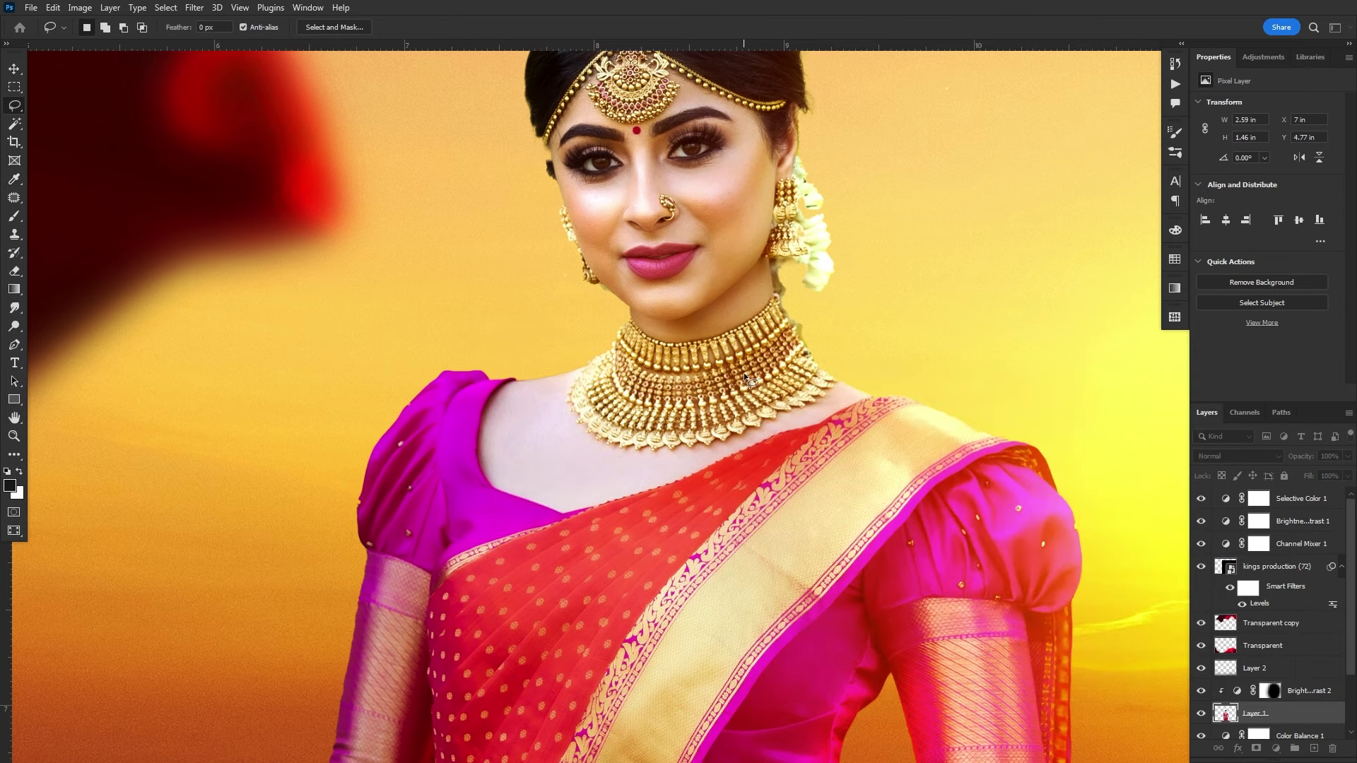
{"action": "key", "text": "ctrl+0"}
{"action": "left_click", "coordinate": [752, 448], "text": "ctrl"}
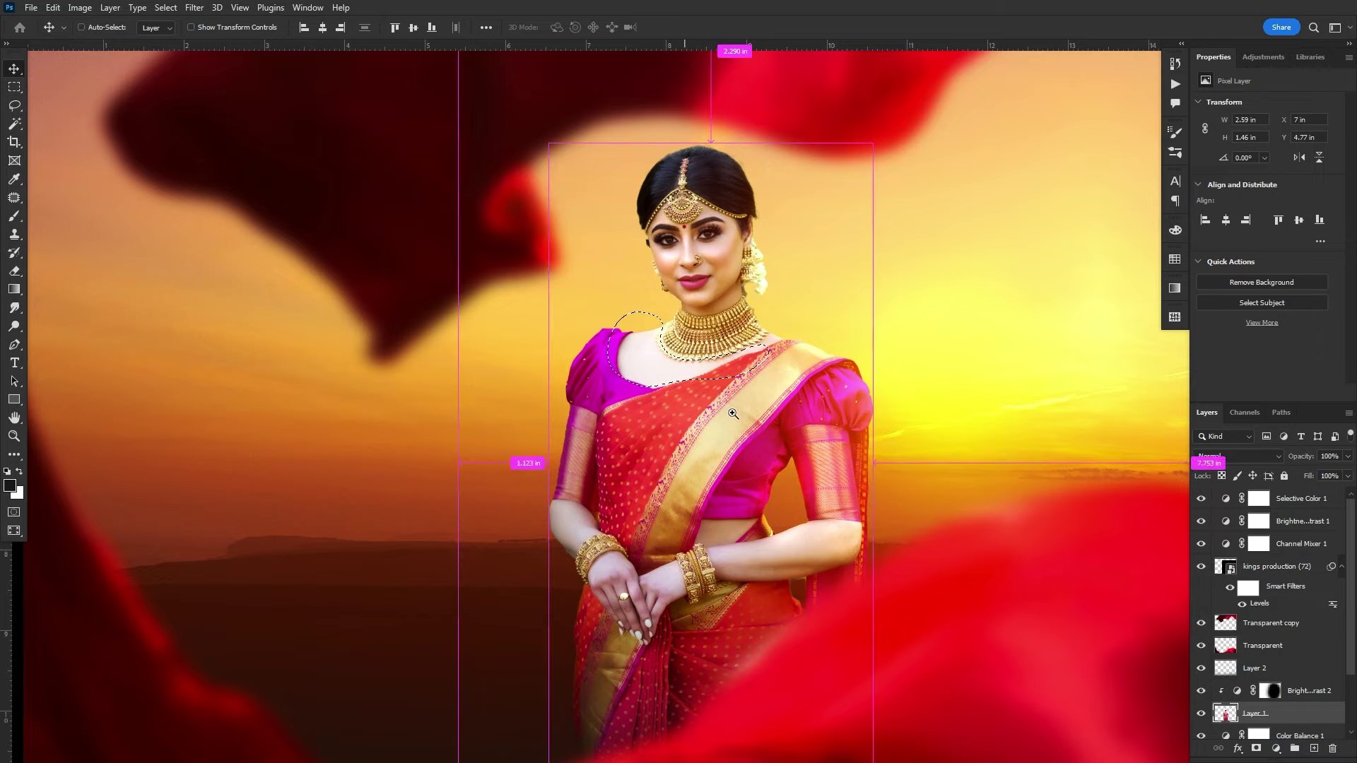
{"action": "left_click", "coordinate": [686, 353], "text": "ctrl"}
Darken the neckline further with a second Curves pass and preview the composite full screen
{"action": "key", "text": "ctrl+m"}
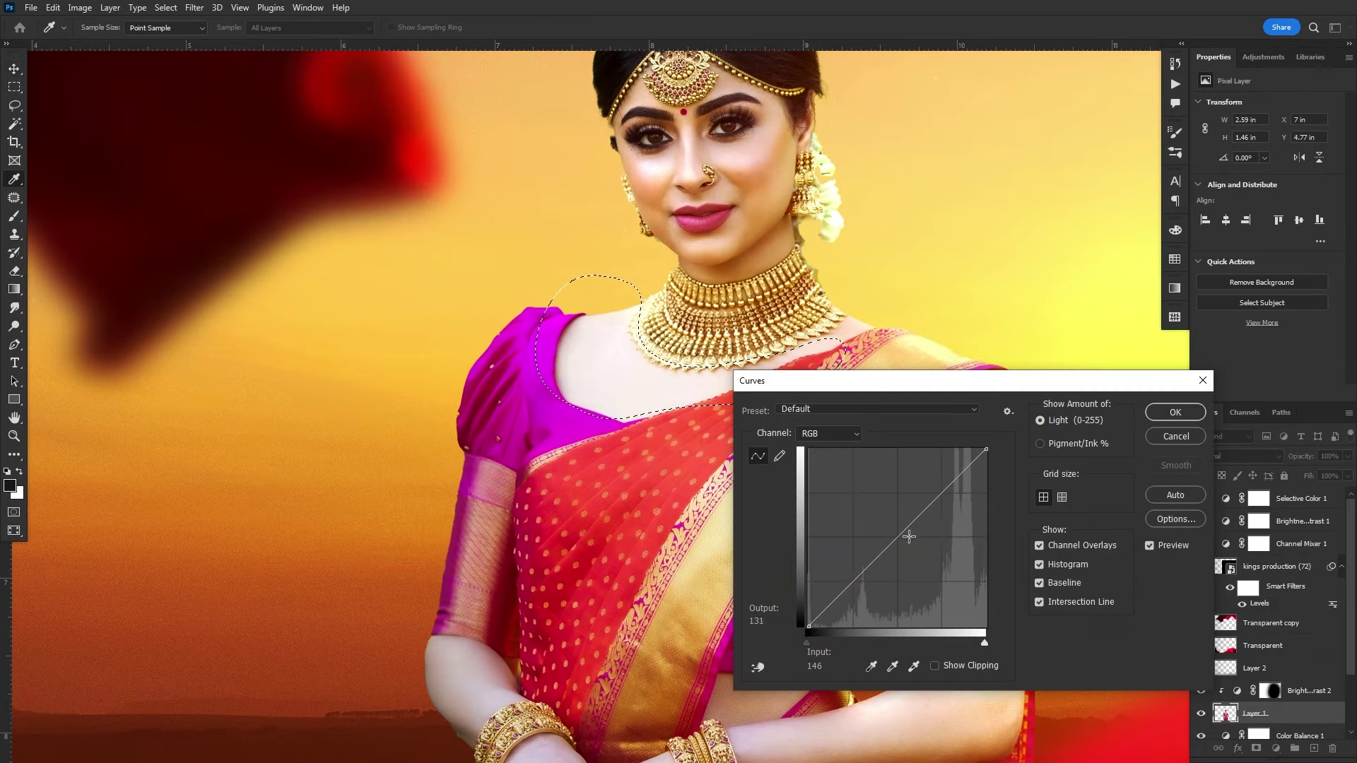
{"action": "left_click_drag", "start_coordinate": [908, 537], "coordinate": [910, 548]}
{"action": "key", "text": "Return"}
{"action": "key", "text": "ctrl+0"}
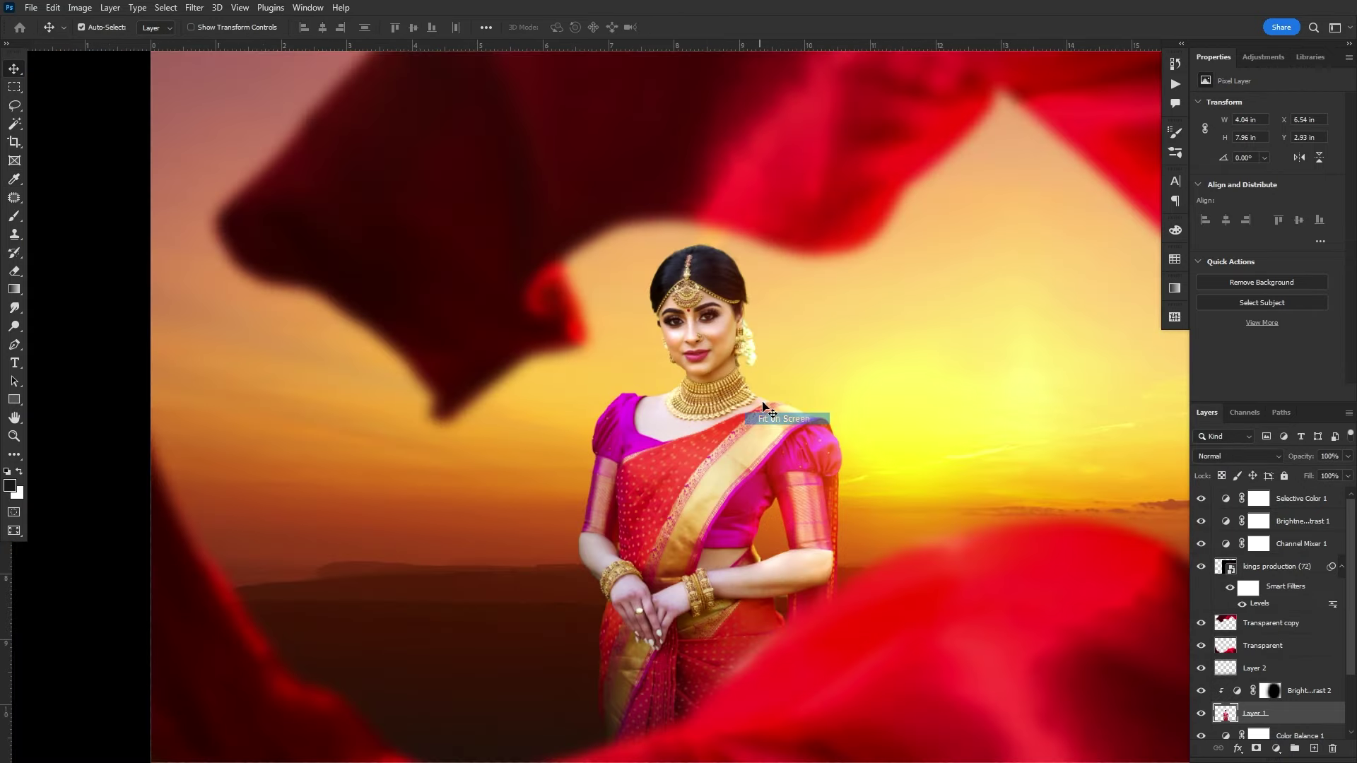
{"action": "key", "text": "f"}
{"action": "key", "text": "f"}
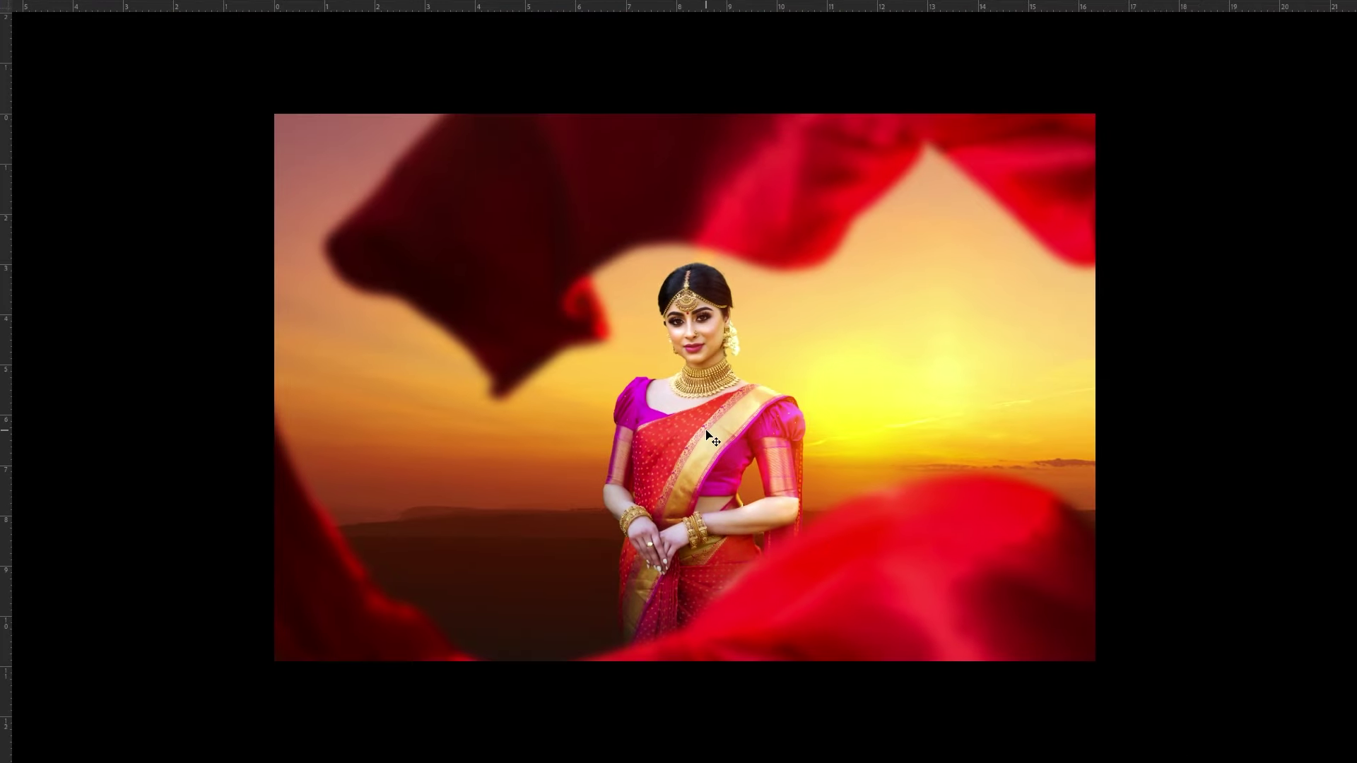
{"action": "key", "text": "f"}
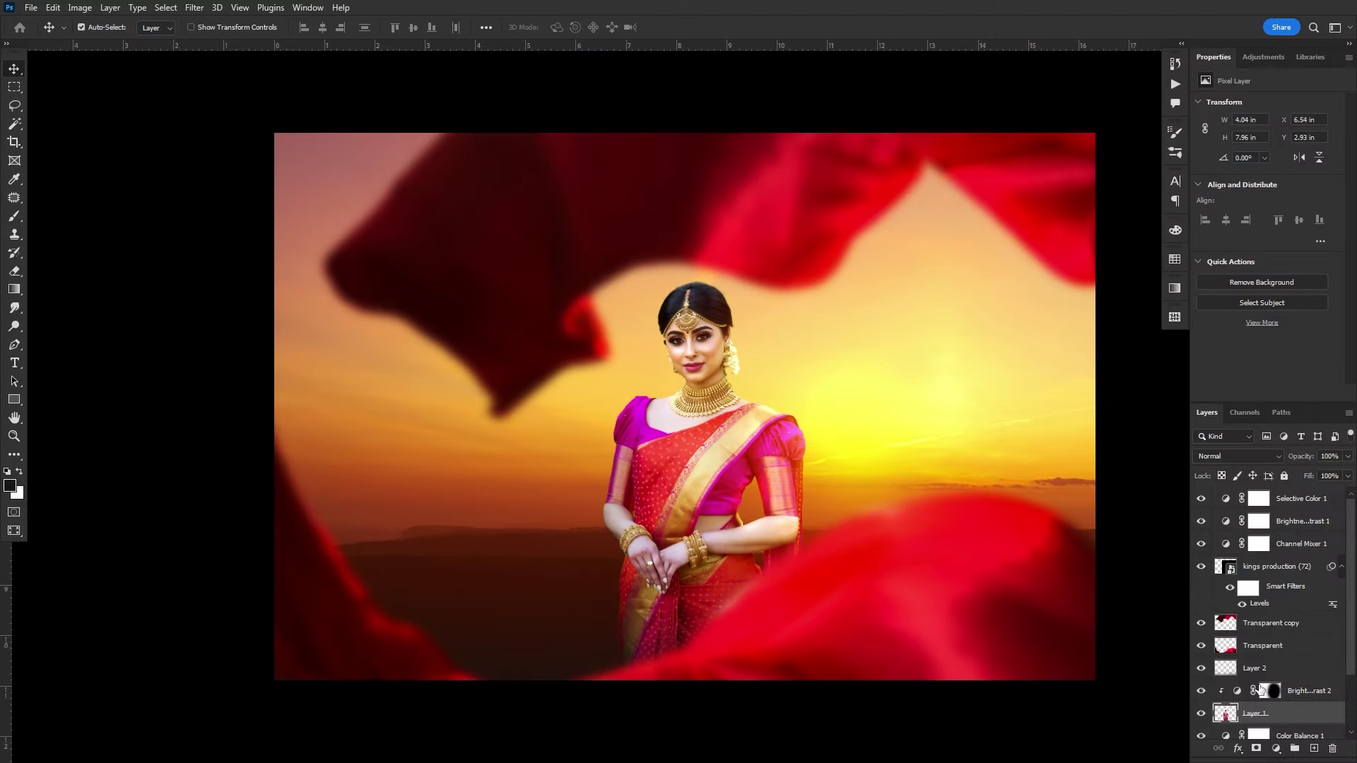
{"action": "left_click", "coordinate": [1266, 693]}
{"action": "key", "text": "e"}
{"action": "key", "text": "x"}
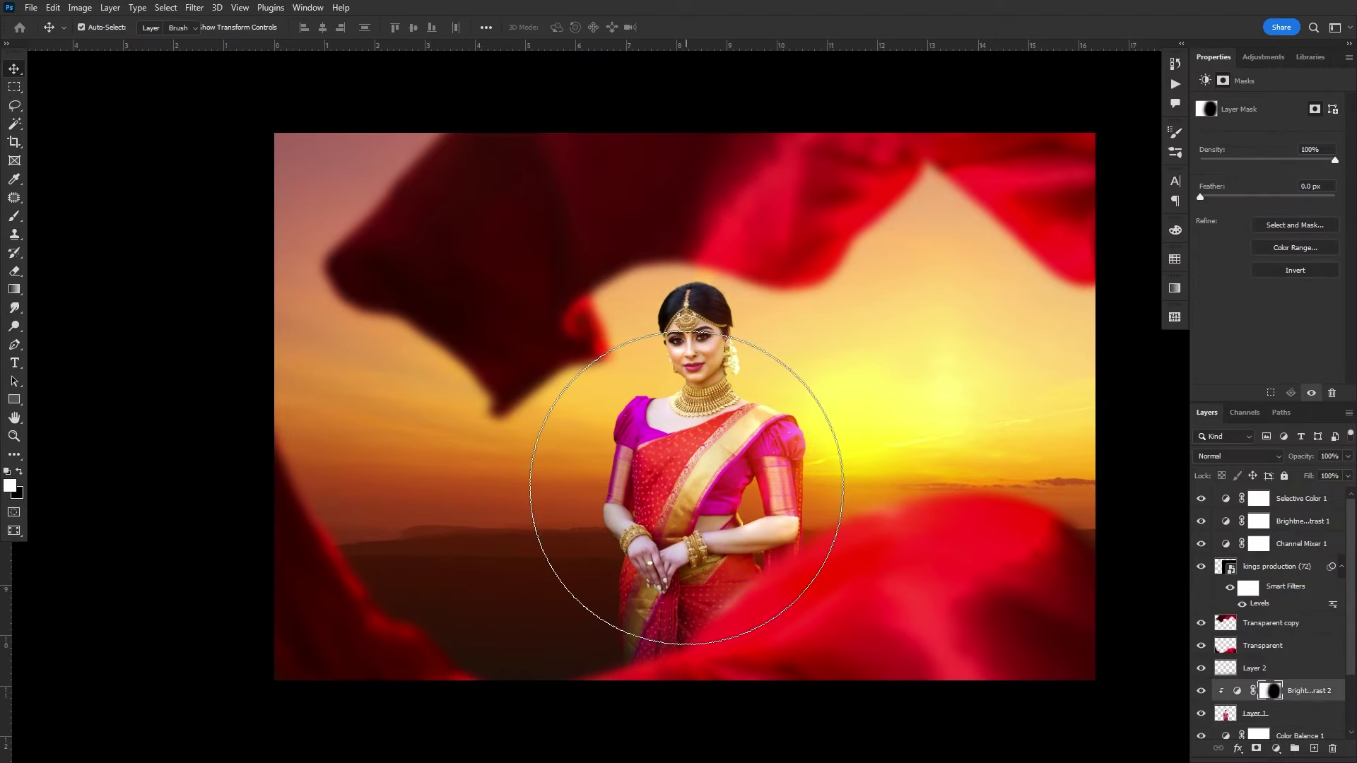
{"action": "key", "text": "bracketleft"}
{"action": "key", "text": "bracketleft"}
{"action": "key", "text": "bracketleft"}
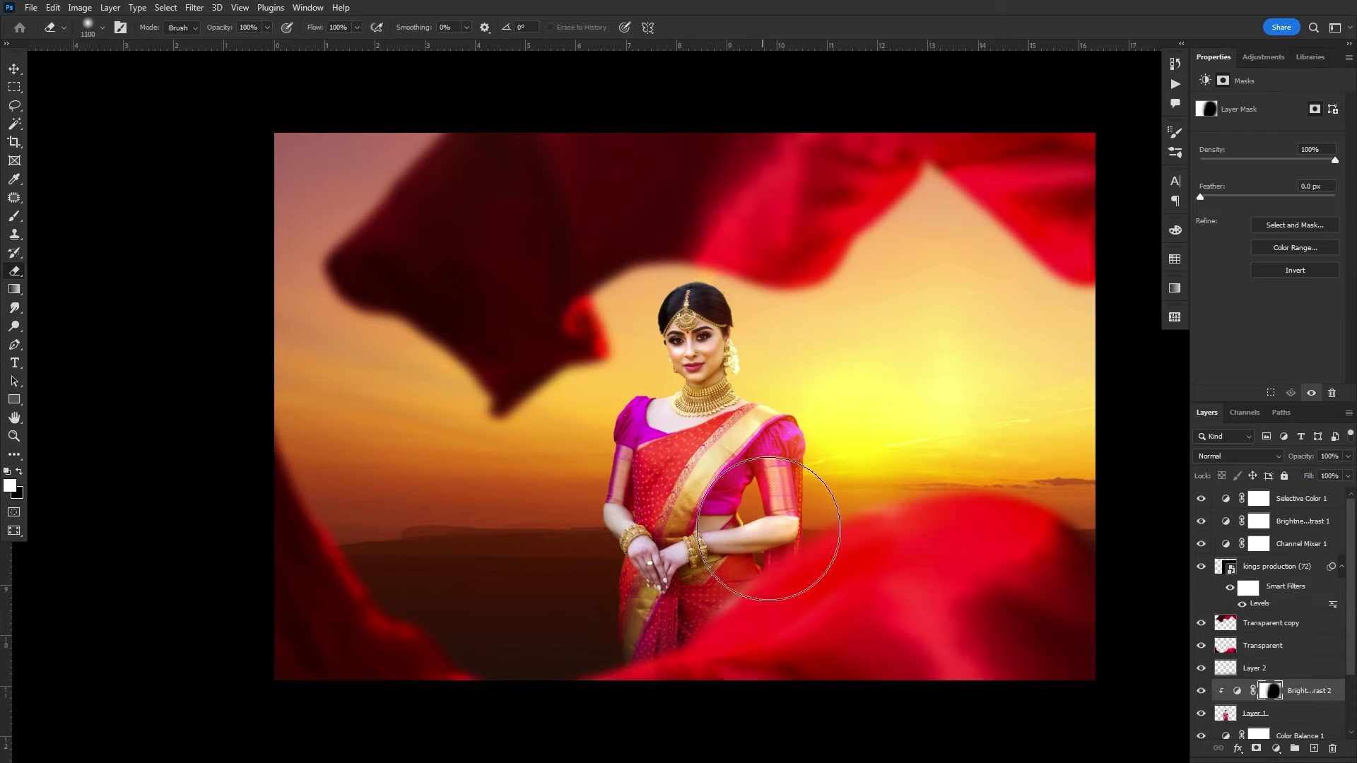
{"action": "key", "text": "v"}
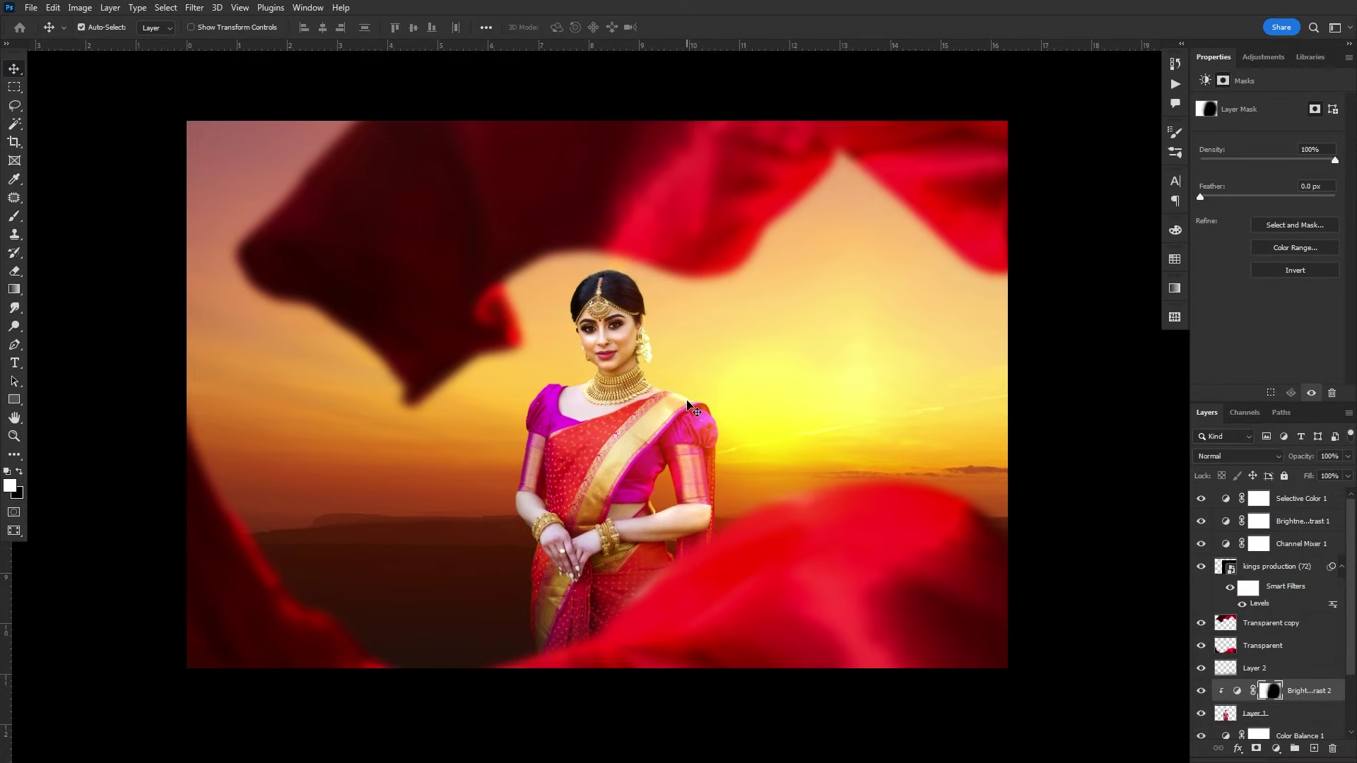
{"action": "mouse_move", "coordinate": [790, 411]}
{"action": "left_mouse_down"}
{"action": "mouse_move", "coordinate": [755, 421]}
{"action": "mouse_move", "coordinate": [759, 434]}
{"action": "left_mouse_up"}
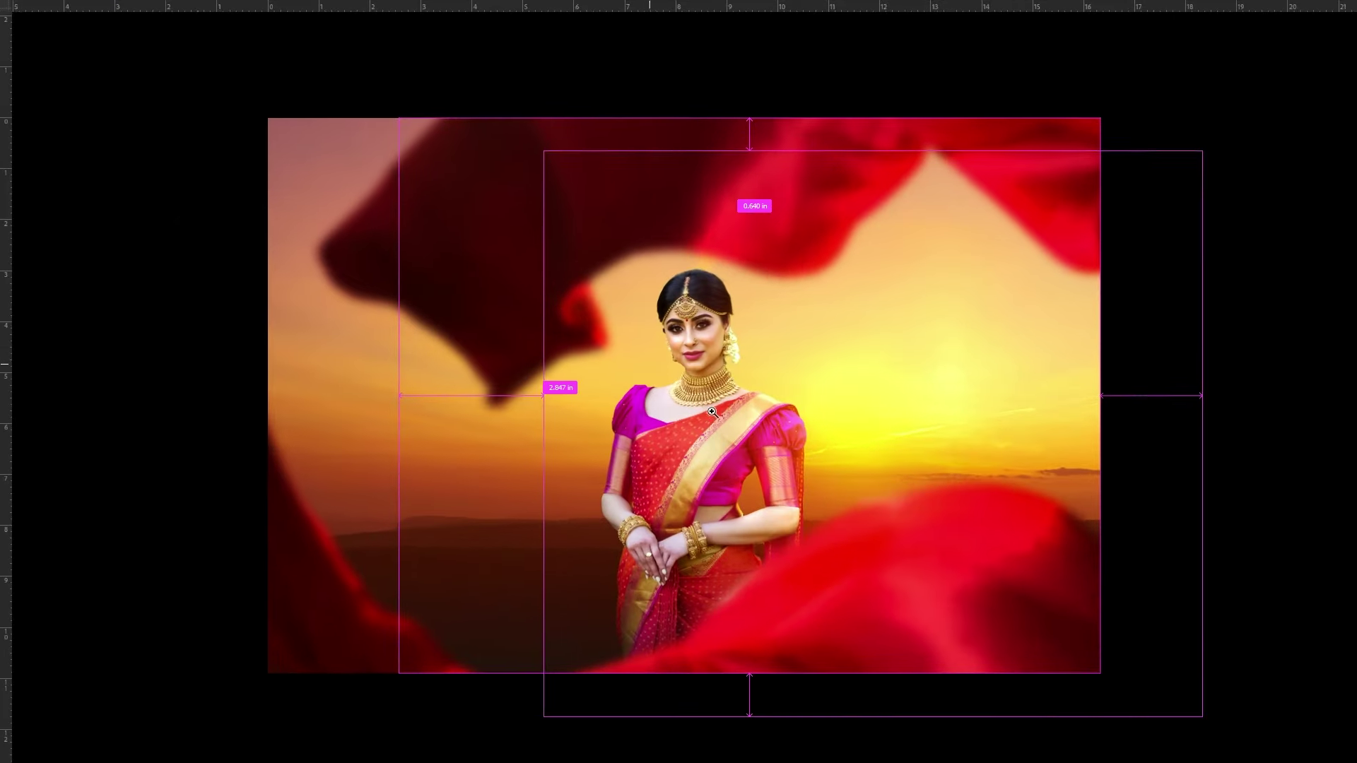
{"action": "left_click", "coordinate": [712, 412]}
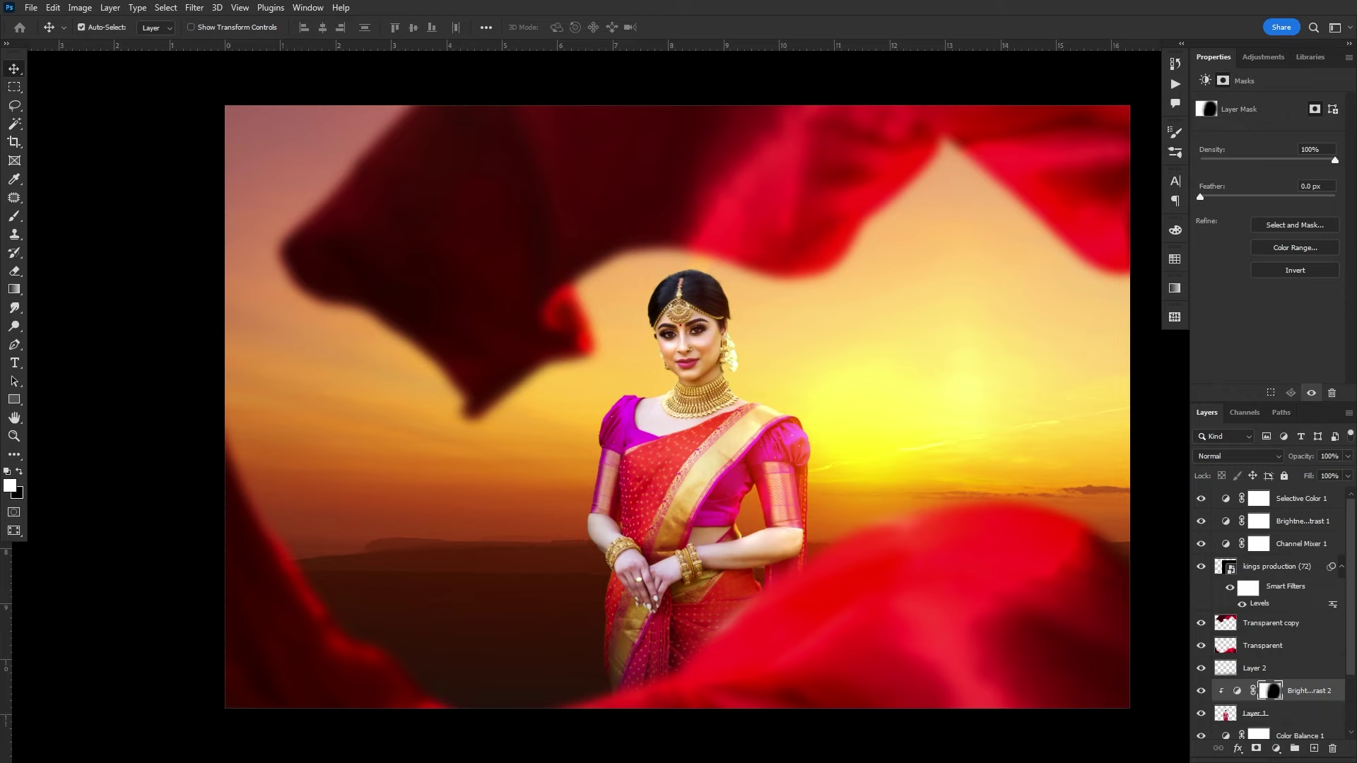
Drag the Me ♡ You layer from 01.psd into Untitled-1, left of the woman
{"action": "key", "text": "f"}
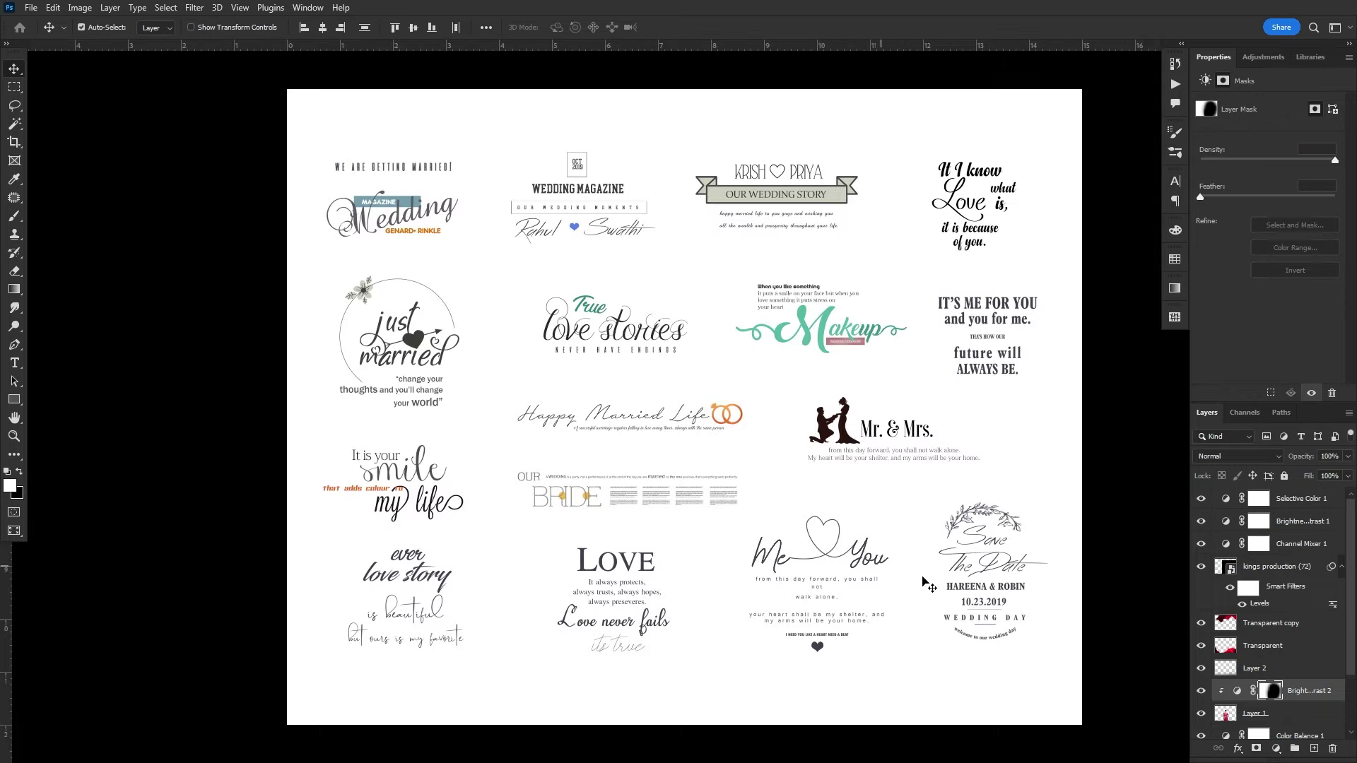
{"action": "mouse_move", "coordinate": [868, 520]}
{"action": "left_mouse_down"}
{"action": "mouse_move", "coordinate": [755, 497]}
{"action": "mouse_move", "coordinate": [826, 558]}
{"action": "left_mouse_up"}
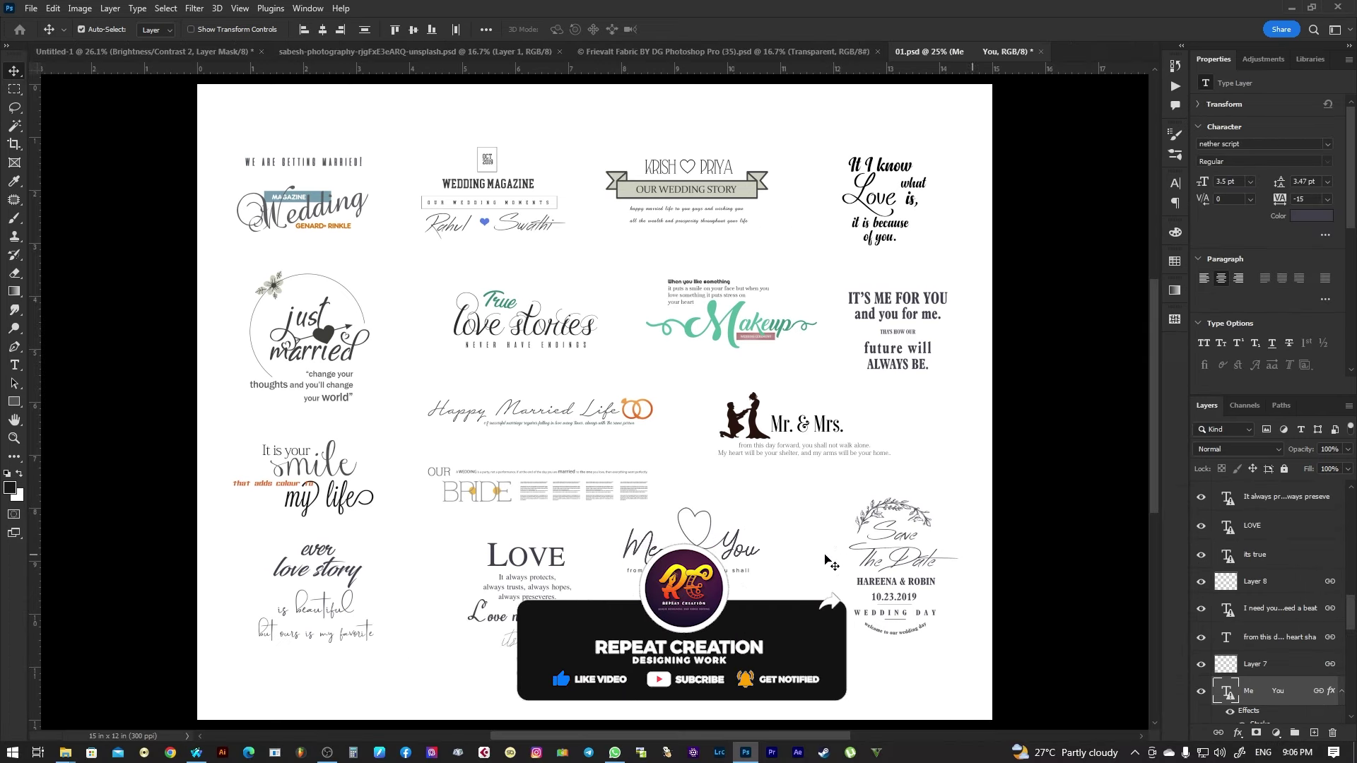
{"action": "left_click_drag", "start_coordinate": [728, 548], "coordinate": [472, 526]}
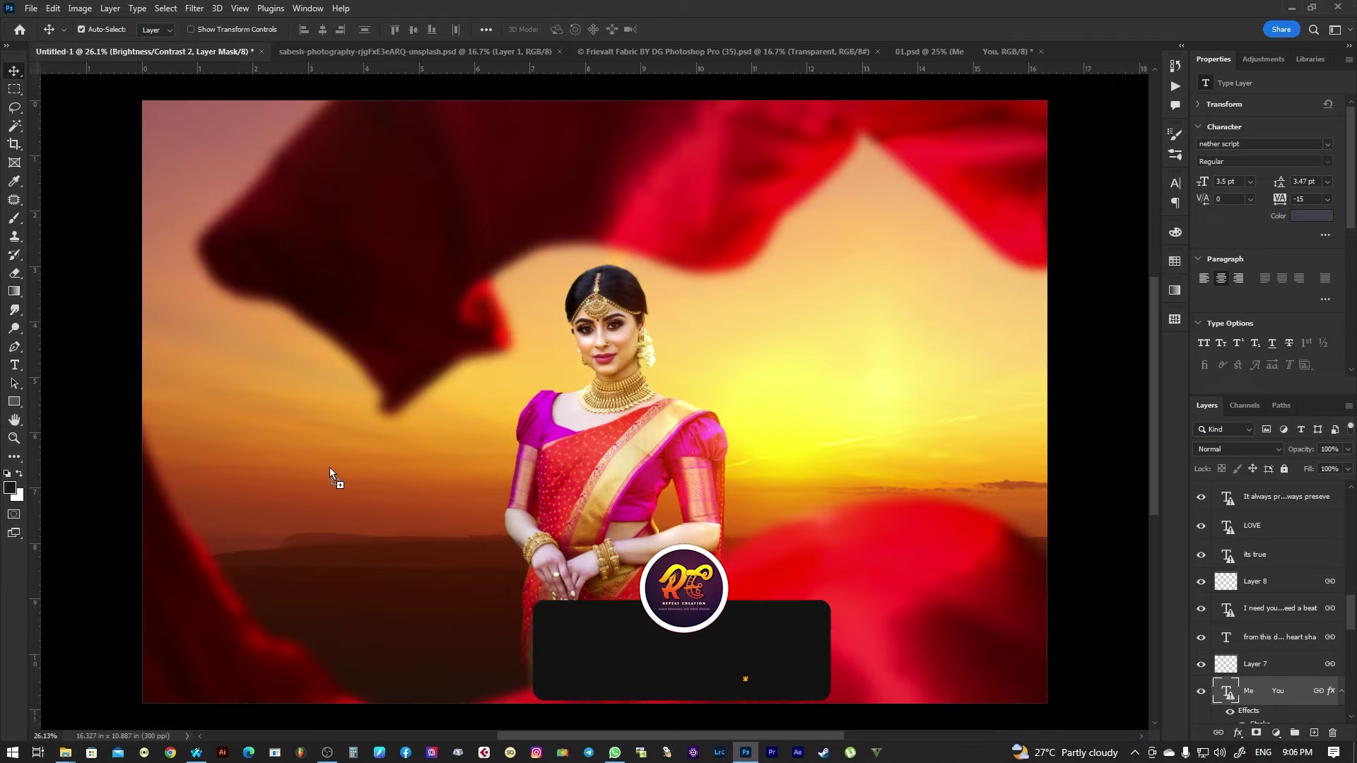
{"action": "mouse_move", "coordinate": [473, 523]}
{"action": "left_mouse_down"}
{"action": "mouse_move", "coordinate": [329, 468]}
{"action": "mouse_move", "coordinate": [373, 445]}
{"action": "left_mouse_up"}
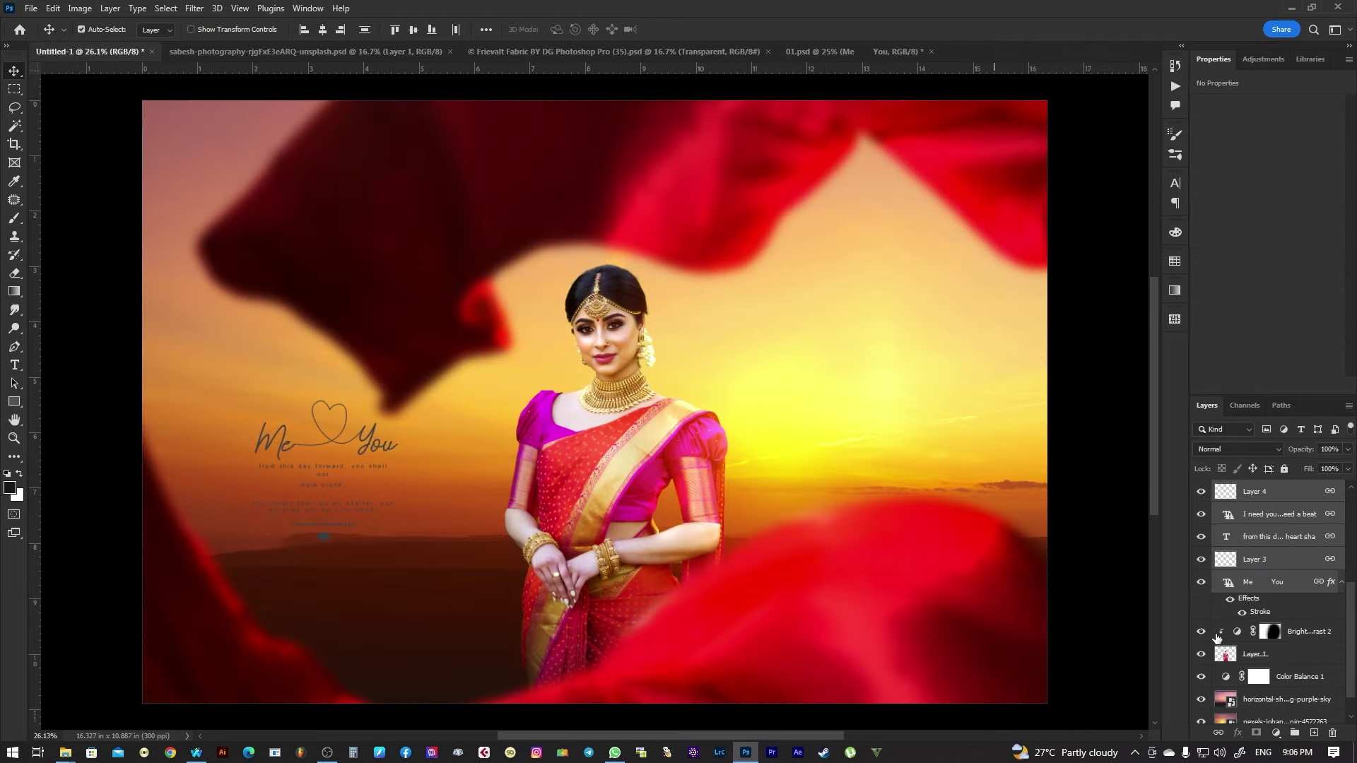
Group the Me ♡ You layers and give the group a white Color Overlay
{"action": "left_click", "coordinate": [1292, 733]}
{"action": "left_click", "coordinate": [1242, 735]}
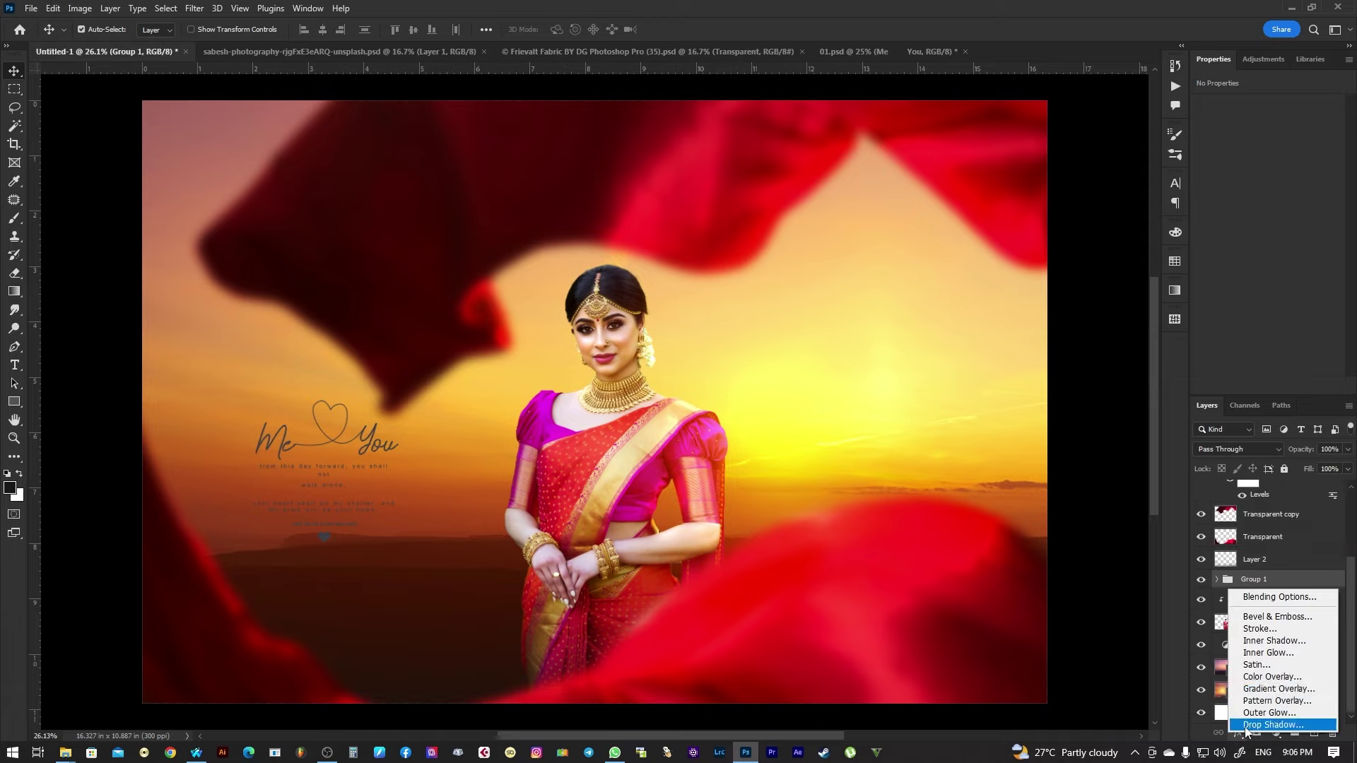
{"action": "left_click", "coordinate": [1258, 676]}
{"action": "key", "text": "v"}
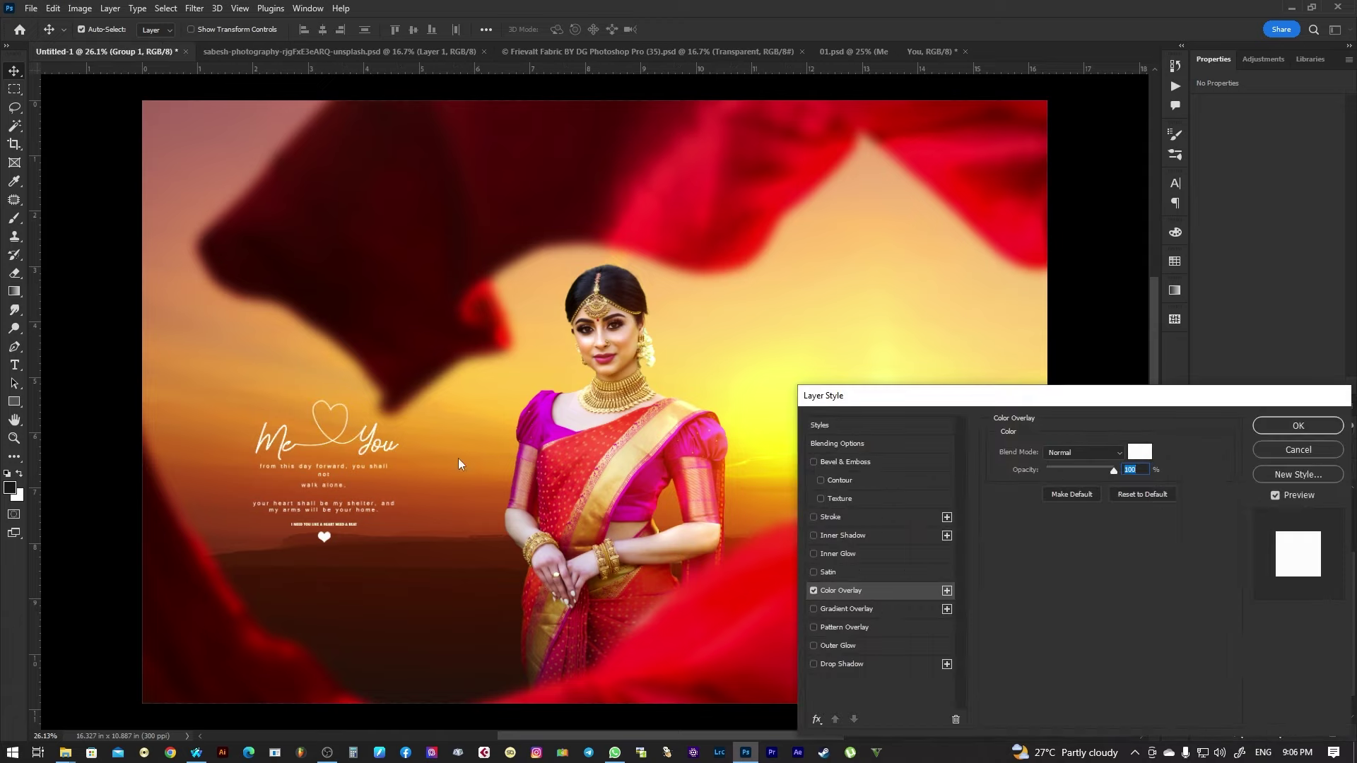
{"action": "key", "text": "Return"}
Free-transform the text group and move it up-left beside the woman
{"action": "key", "text": "Tab"}
{"action": "key", "text": "ctrl+t"}
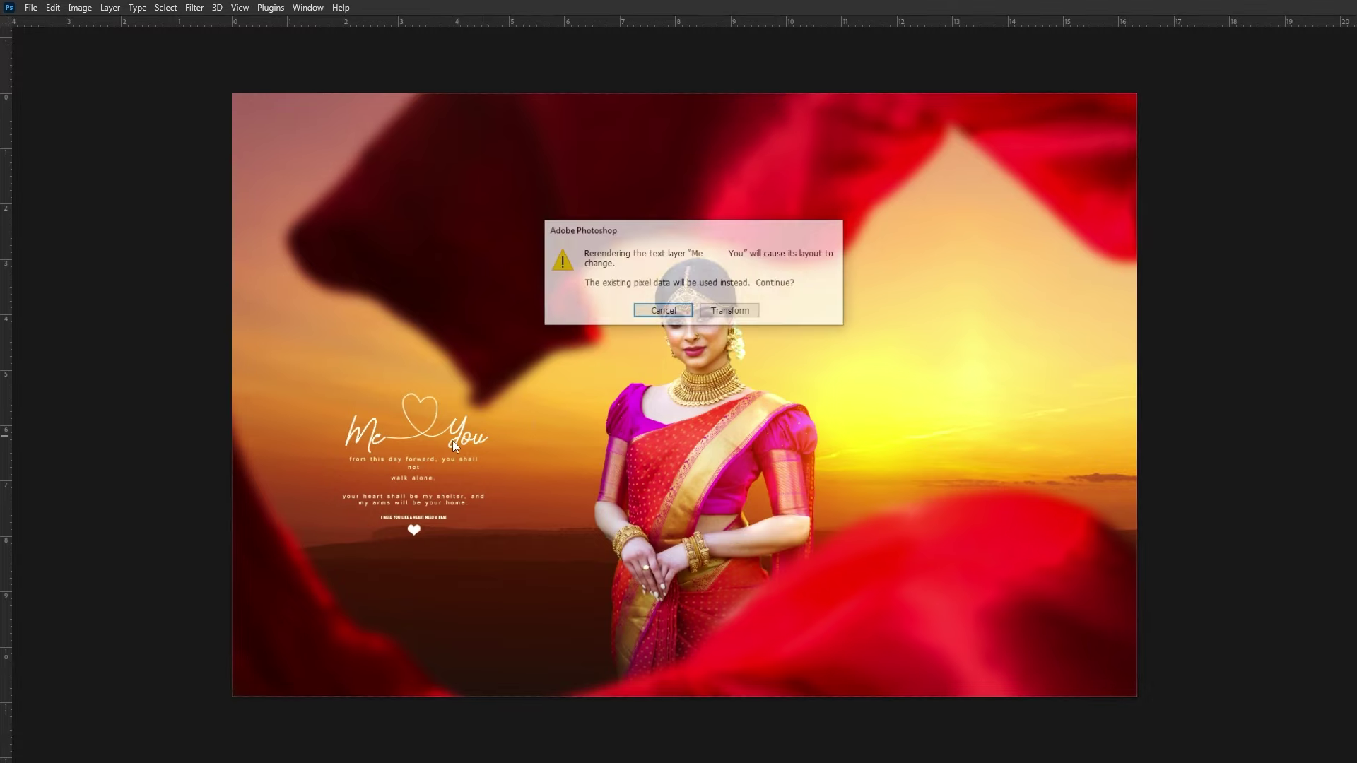
{"action": "left_click", "coordinate": [730, 314]}
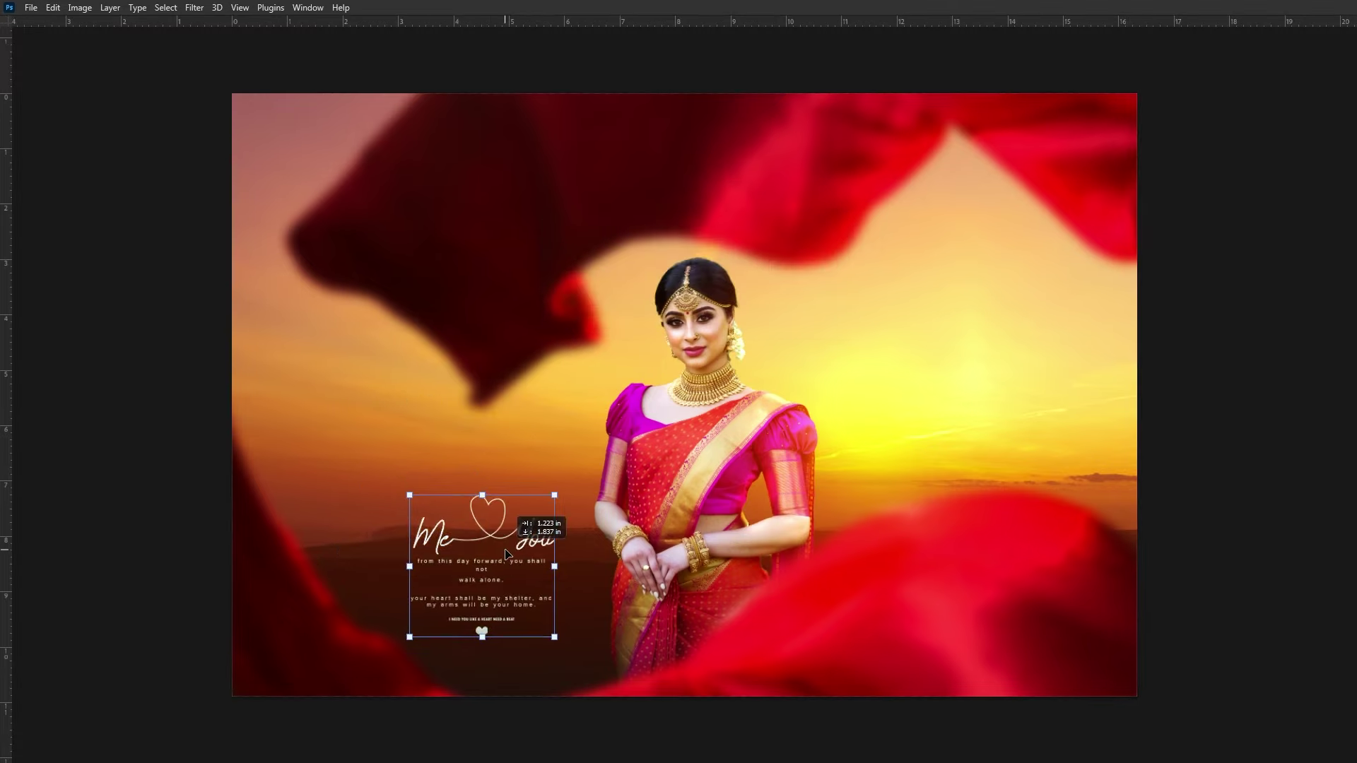
{"action": "mouse_move", "coordinate": [432, 472]}
{"action": "left_mouse_down"}
{"action": "mouse_move", "coordinate": [391, 438]}
{"action": "mouse_move", "coordinate": [391, 421]}
{"action": "left_mouse_up"}
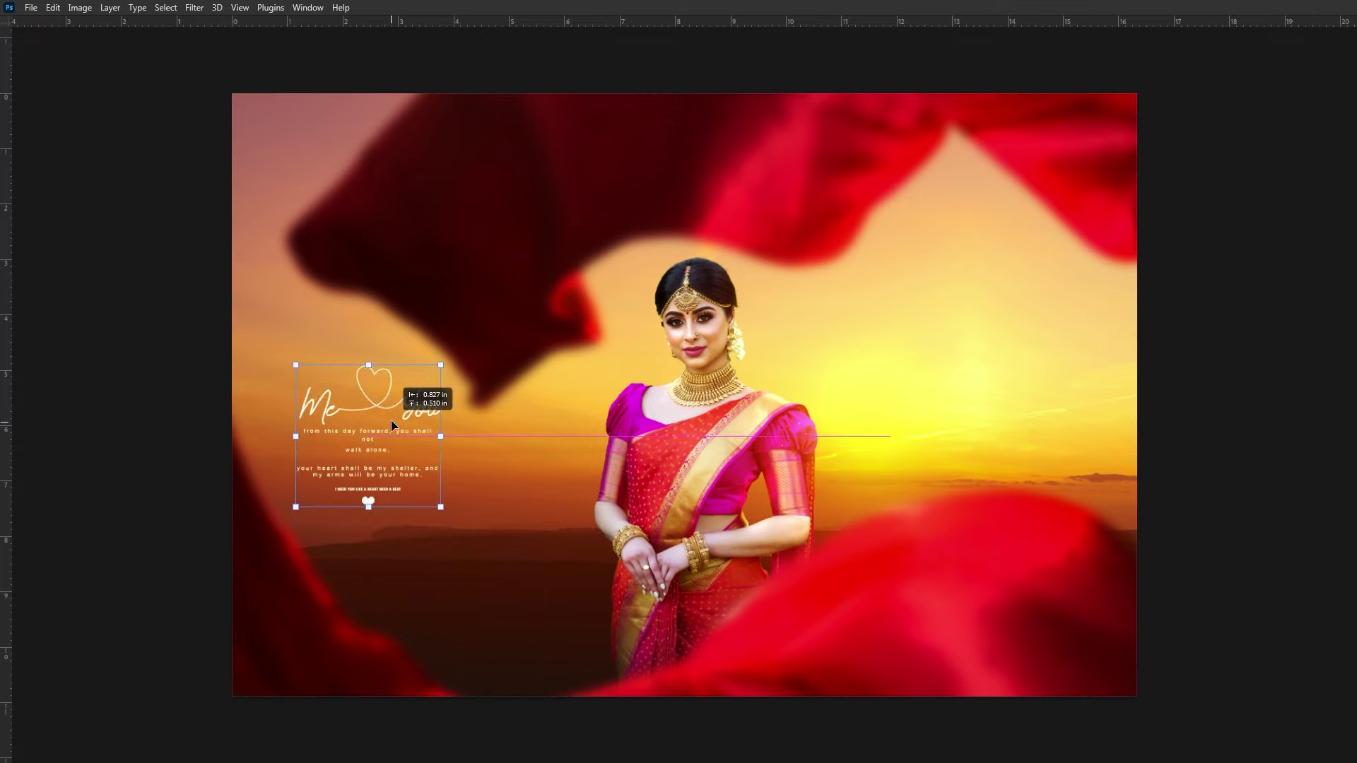
{"action": "key", "text": "Return"}
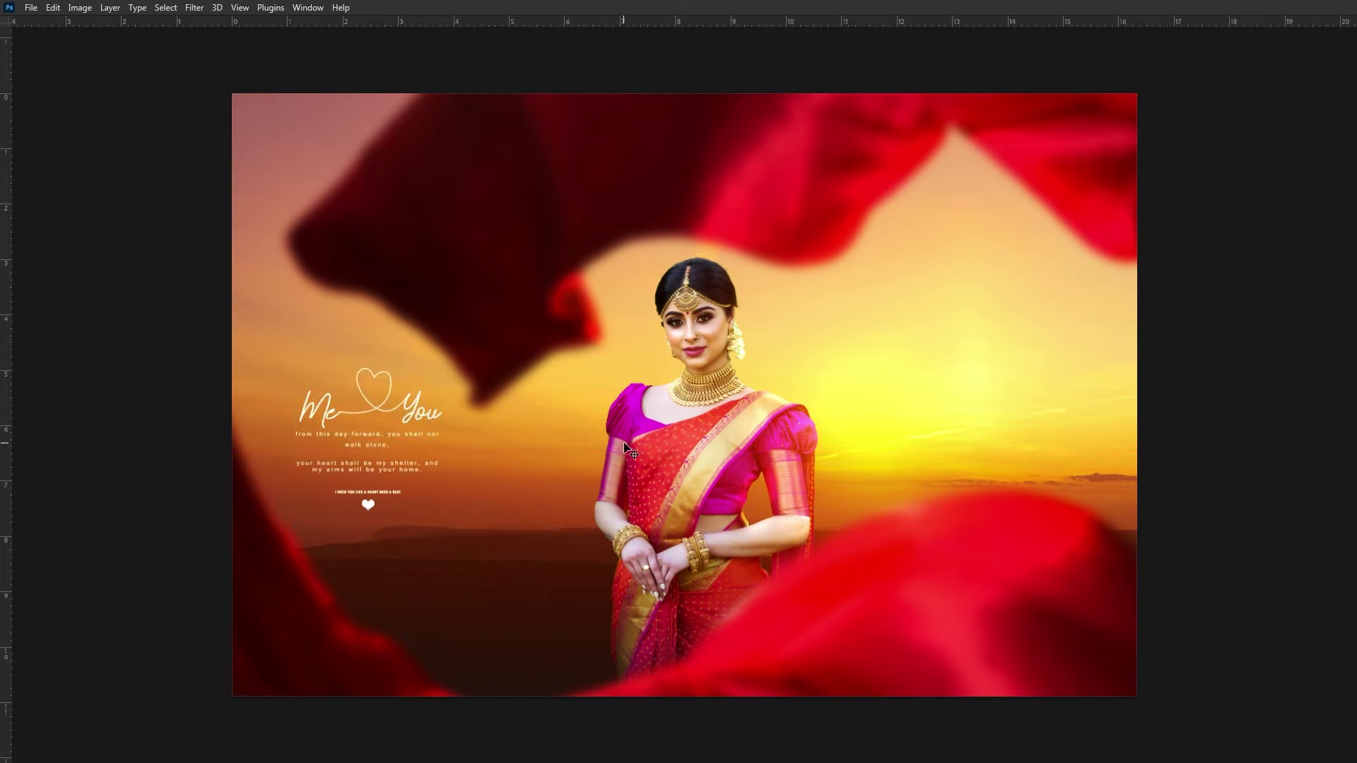